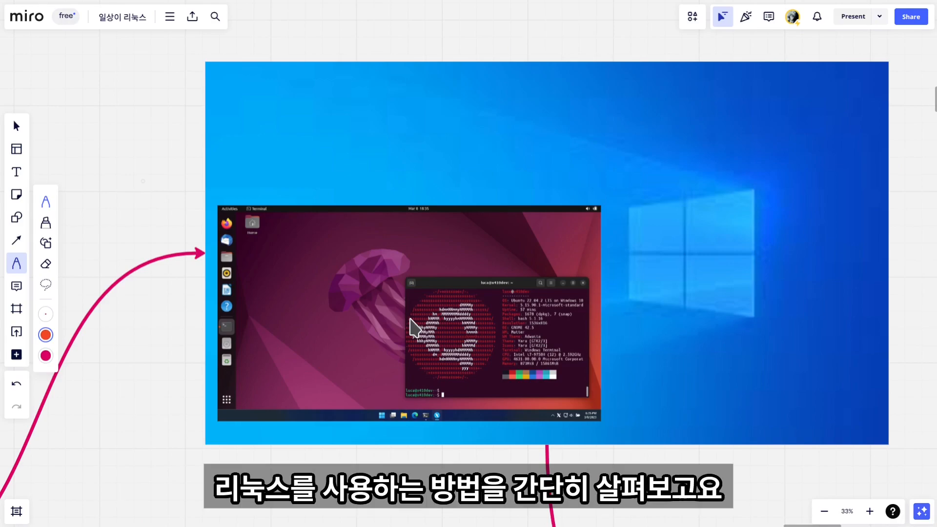
Scroll the Miro board over to the cloud, Linux penguin and PuTTY diagram
{"action": "scroll", "coordinate": [410, 327], "scroll_direction": "down", "scroll_amount": 10}
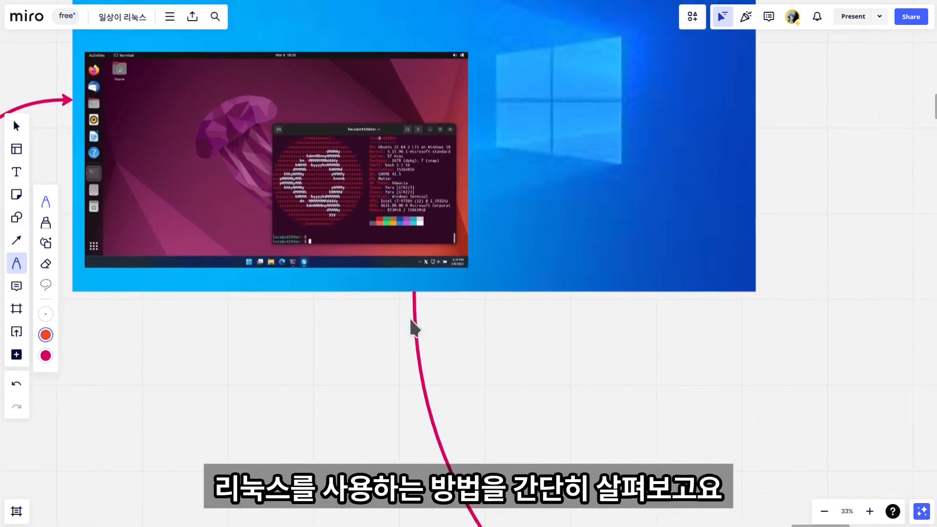
{"action": "scroll", "coordinate": [411, 320], "scroll_direction": "down", "scroll_amount": 3}
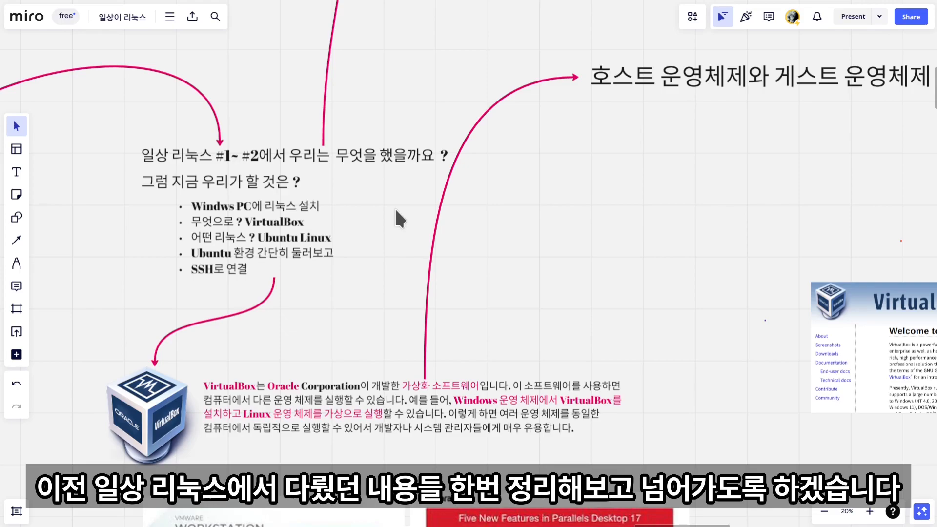
{"action": "scroll", "coordinate": [397, 213], "scroll_direction": "right", "scroll_amount": 7}
{"action": "scroll", "coordinate": [397, 213], "scroll_direction": "up", "scroll_amount": 6}
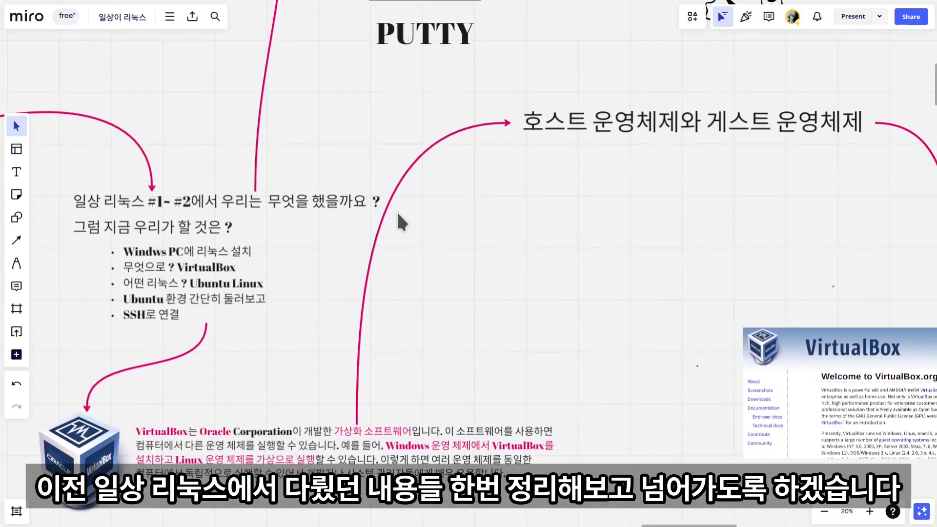
{"action": "scroll", "coordinate": [405, 218], "scroll_direction": "up", "scroll_amount": 1}
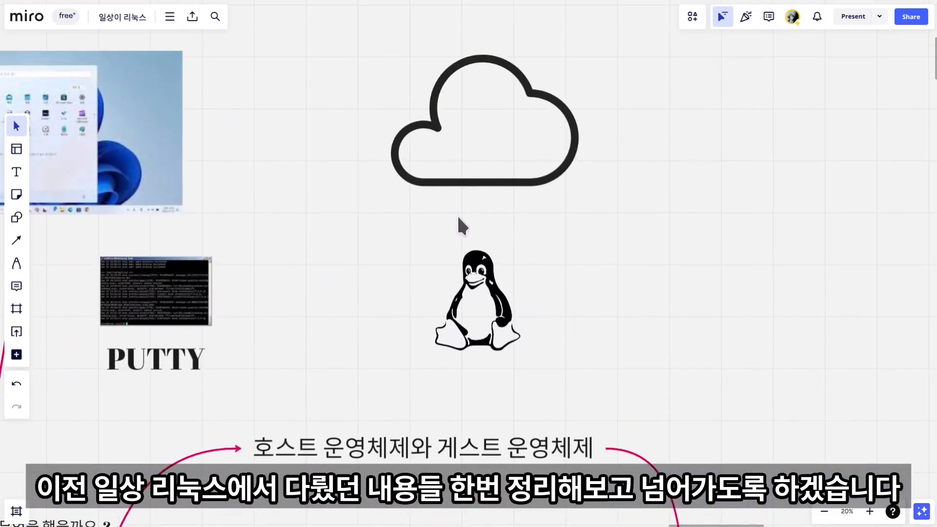
{"action": "scroll", "coordinate": [456, 224], "scroll_direction": "left", "scroll_amount": 1}
{"action": "scroll", "coordinate": [471, 215], "scroll_direction": "left", "scroll_amount": 1}
{"action": "scroll", "coordinate": [471, 215], "scroll_direction": "up", "scroll_amount": 1}
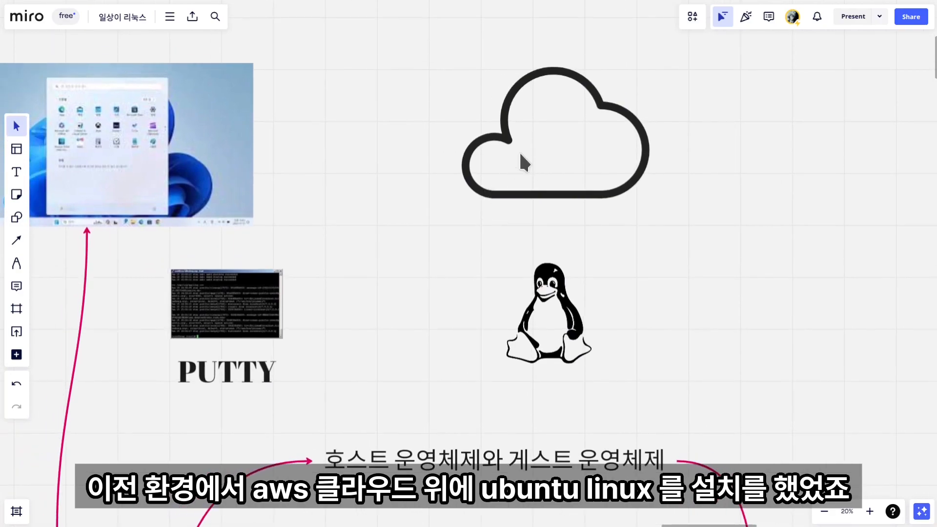
Move the penguin onto the cloud and the PuTTY screenshot with its label beside the Windows screenshot
{"action": "left_click_drag", "start_coordinate": [545, 316], "coordinate": [550, 76]}
{"action": "left_click_drag", "start_coordinate": [339, 400], "coordinate": [126, 271]}
{"action": "left_click_drag", "start_coordinate": [234, 324], "coordinate": [248, 134]}
With the Pen, draw a red SSH arrow from PuTTY to the penguin and underline the 기본 명령어 note
{"action": "key", "text": "p"}
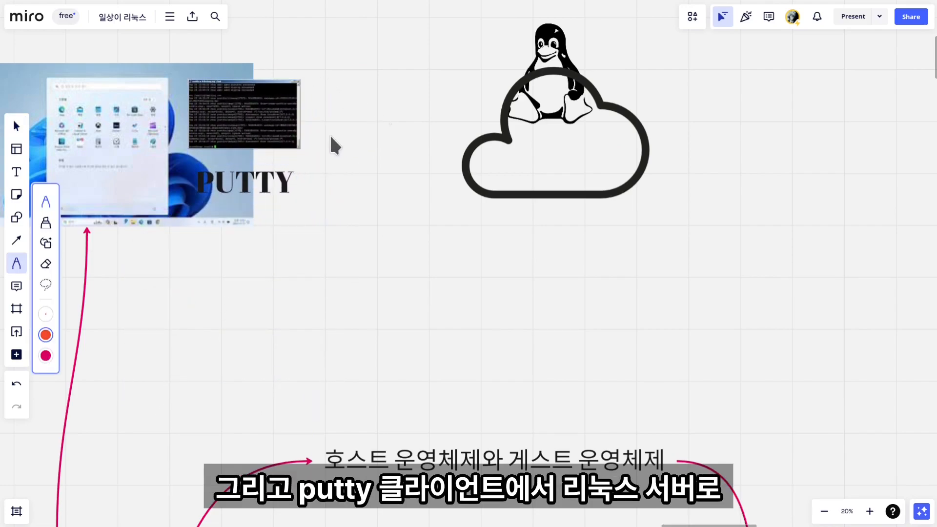
{"action": "left_click_drag", "start_coordinate": [320, 150], "coordinate": [498, 63]}
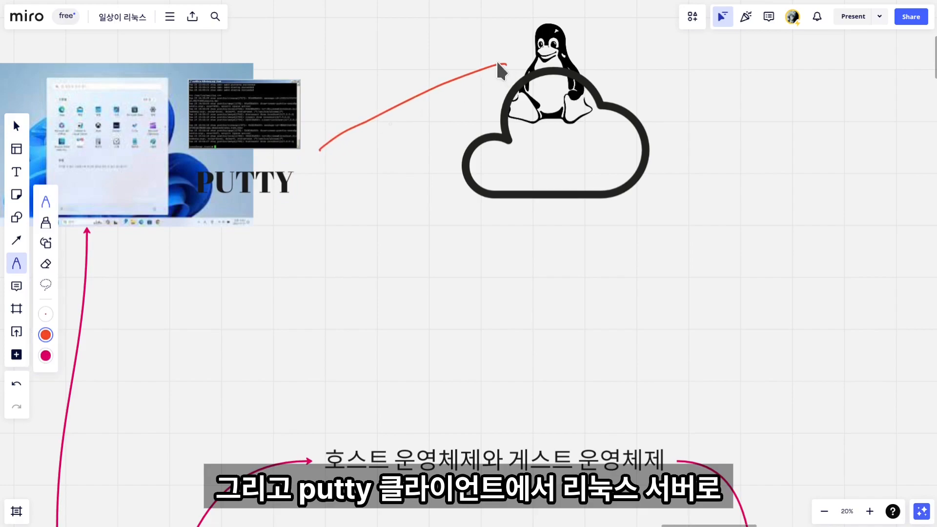
{"action": "mouse_move", "coordinate": [398, 117]}
{"action": "left_mouse_down"}
{"action": "mouse_move", "coordinate": [361, 156]}
{"action": "mouse_move", "coordinate": [382, 147]}
{"action": "mouse_move", "coordinate": [429, 159]}
{"action": "left_mouse_up"}
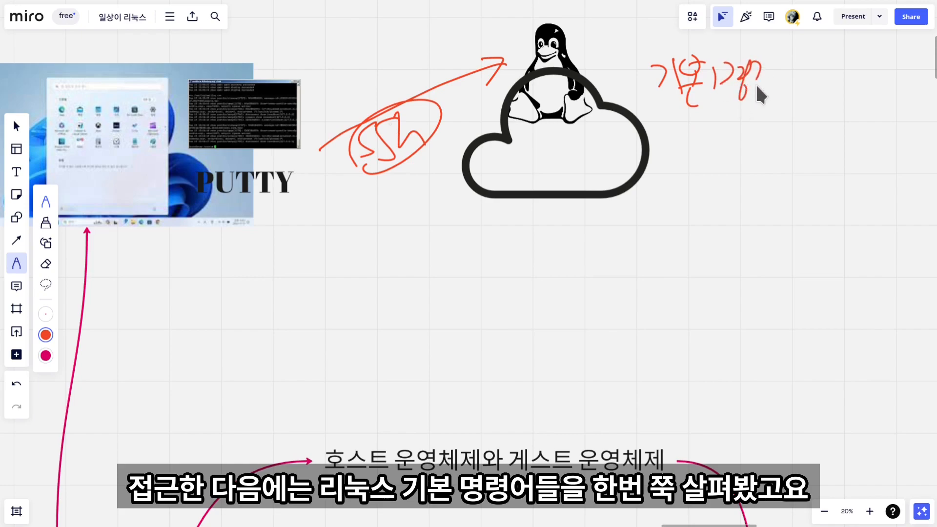
{"action": "left_click_drag", "start_coordinate": [698, 115], "coordinate": [807, 106]}
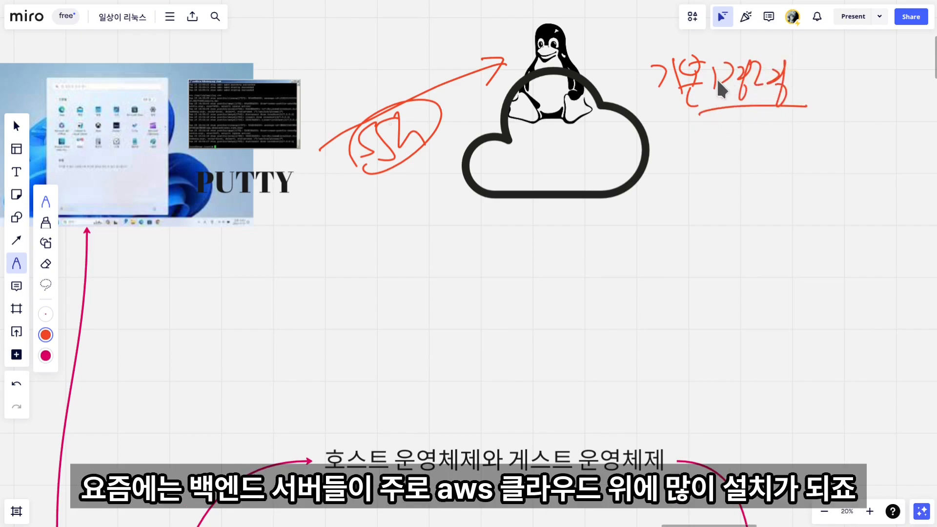
Handwrite and circle AWS, EC2, 1vcpu and 1G notes around the cloud
{"action": "left_click_drag", "start_coordinate": [495, 227], "coordinate": [471, 279]}
{"action": "left_click_drag", "start_coordinate": [499, 228], "coordinate": [503, 252]}
{"action": "left_click_drag", "start_coordinate": [566, 219], "coordinate": [546, 264]}
{"action": "left_click_drag", "start_coordinate": [451, 296], "coordinate": [456, 283]}
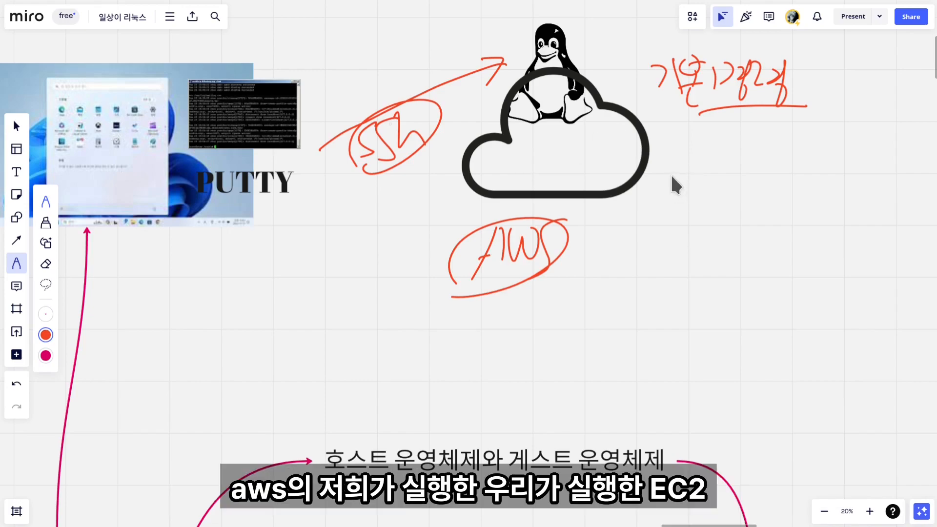
{"action": "left_click_drag", "start_coordinate": [712, 209], "coordinate": [724, 211]}
{"action": "left_click_drag", "start_coordinate": [660, 228], "coordinate": [643, 195]}
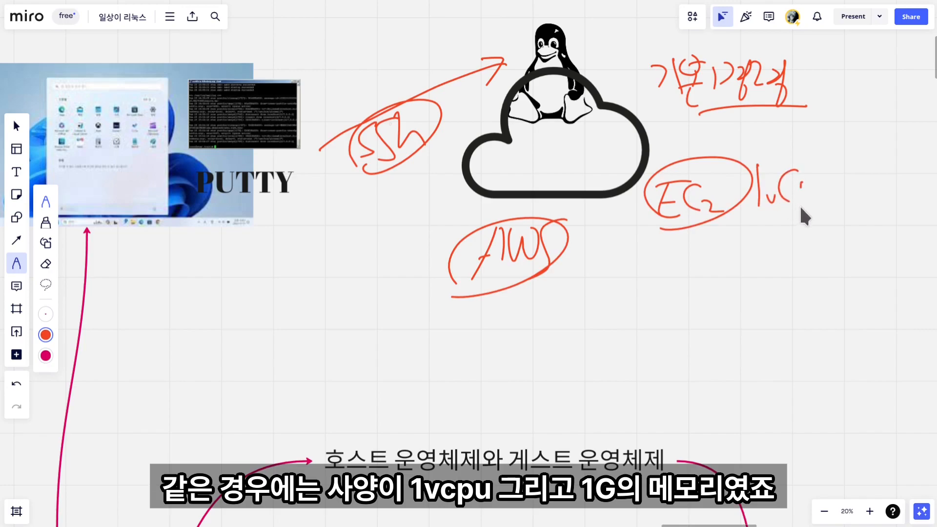
{"action": "left_click_drag", "start_coordinate": [753, 233], "coordinate": [754, 264]}
{"action": "left_click_drag", "start_coordinate": [767, 261], "coordinate": [786, 241]}
{"action": "mouse_move", "coordinate": [706, 276]}
{"action": "left_mouse_down"}
{"action": "mouse_move", "coordinate": [773, 218]}
{"action": "mouse_move", "coordinate": [740, 214]}
{"action": "left_mouse_up"}
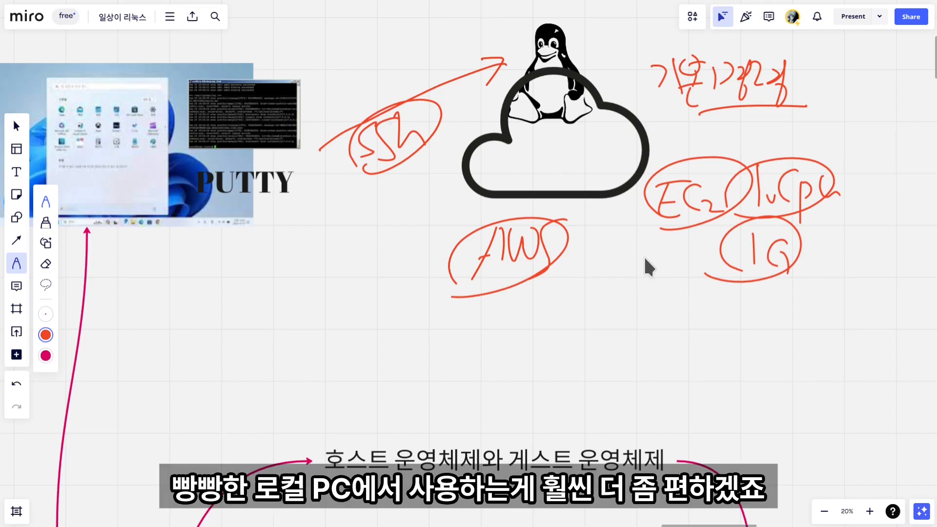
Pan back to the outline and handwrite GUI above it
{"action": "scroll", "coordinate": [643, 255], "scroll_direction": "left", "scroll_amount": 7}
{"action": "scroll", "coordinate": [643, 262], "scroll_direction": "down", "scroll_amount": 8}
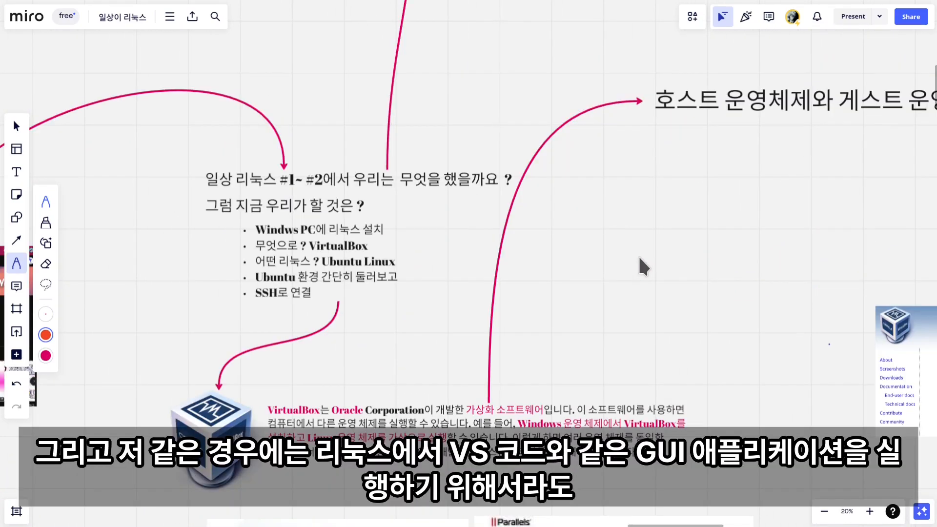
{"action": "mouse_move", "coordinate": [469, 75]}
{"action": "left_mouse_down"}
{"action": "mouse_move", "coordinate": [450, 108]}
{"action": "mouse_move", "coordinate": [474, 102]}
{"action": "left_mouse_up"}
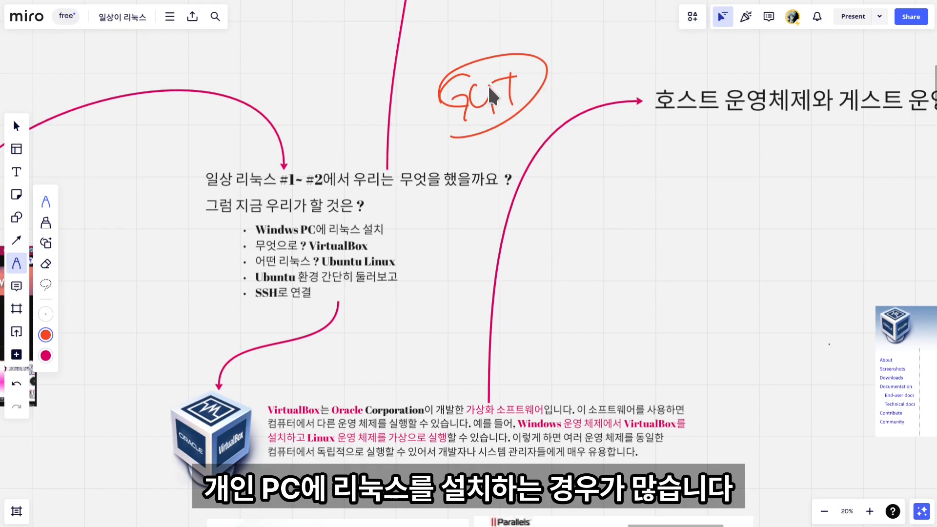
{"action": "scroll", "coordinate": [420, 194], "scroll_direction": "up", "scroll_amount": 3}
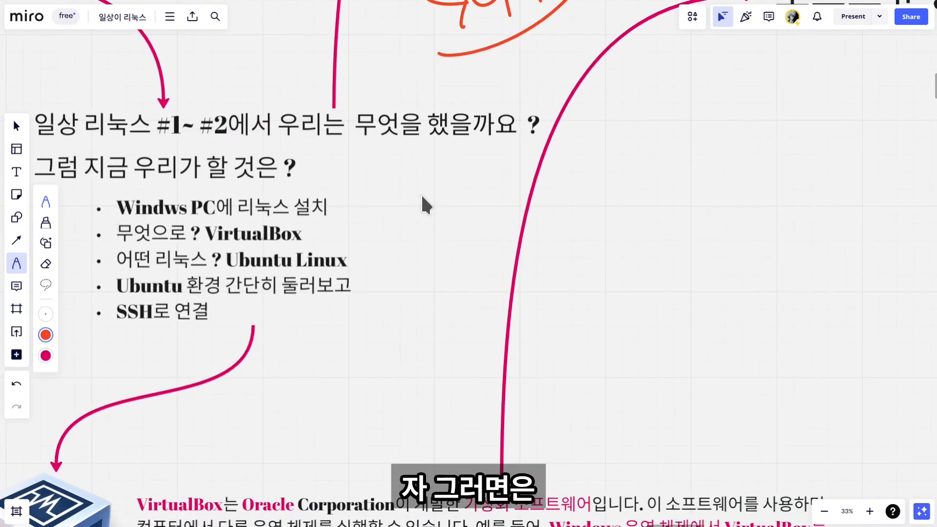
{"action": "scroll", "coordinate": [419, 197], "scroll_direction": "left", "scroll_amount": 3}
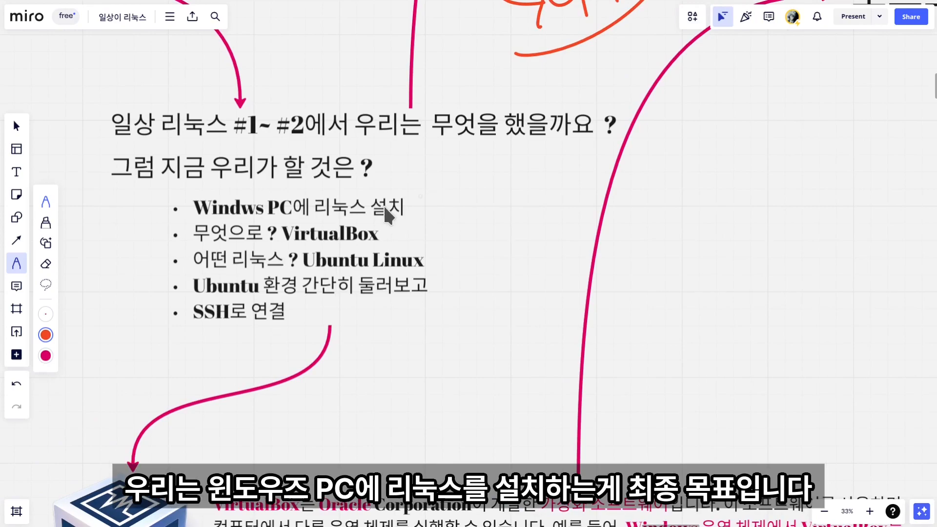
Circle 리눅스 설치 with a 12 note, and circle VirtualBox with an arrow and underlined install note
{"action": "mouse_move", "coordinate": [302, 213]}
{"action": "left_mouse_down"}
{"action": "mouse_move", "coordinate": [408, 205]}
{"action": "mouse_move", "coordinate": [311, 200]}
{"action": "left_mouse_up"}
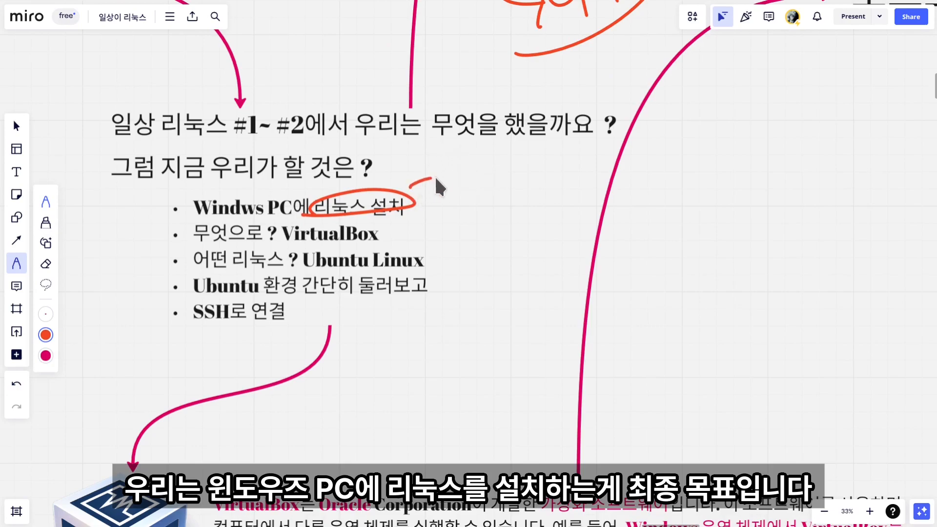
{"action": "left_click_drag", "start_coordinate": [442, 164], "coordinate": [443, 173]}
{"action": "mouse_move", "coordinate": [449, 159]}
{"action": "left_mouse_down"}
{"action": "mouse_move", "coordinate": [461, 171]}
{"action": "mouse_move", "coordinate": [438, 175]}
{"action": "left_mouse_up"}
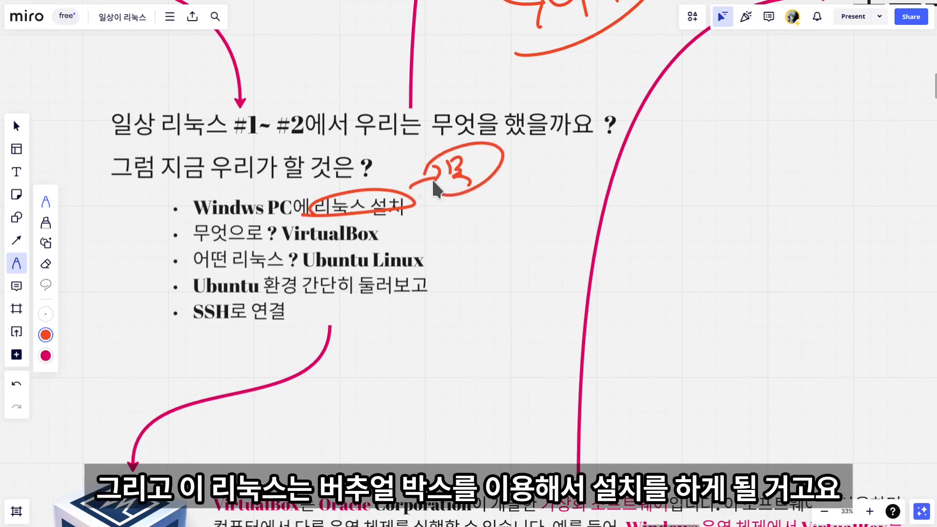
{"action": "left_click_drag", "start_coordinate": [282, 240], "coordinate": [381, 233]}
{"action": "left_click_drag", "start_coordinate": [414, 206], "coordinate": [423, 200]}
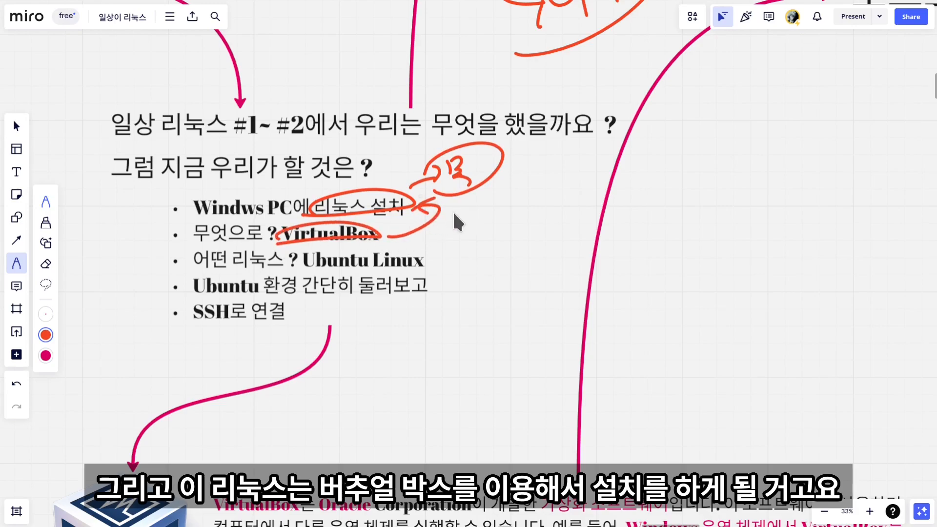
{"action": "left_click_drag", "start_coordinate": [549, 186], "coordinate": [547, 224]}
{"action": "left_click_drag", "start_coordinate": [526, 198], "coordinate": [555, 194]}
{"action": "left_click_drag", "start_coordinate": [423, 244], "coordinate": [549, 226]}
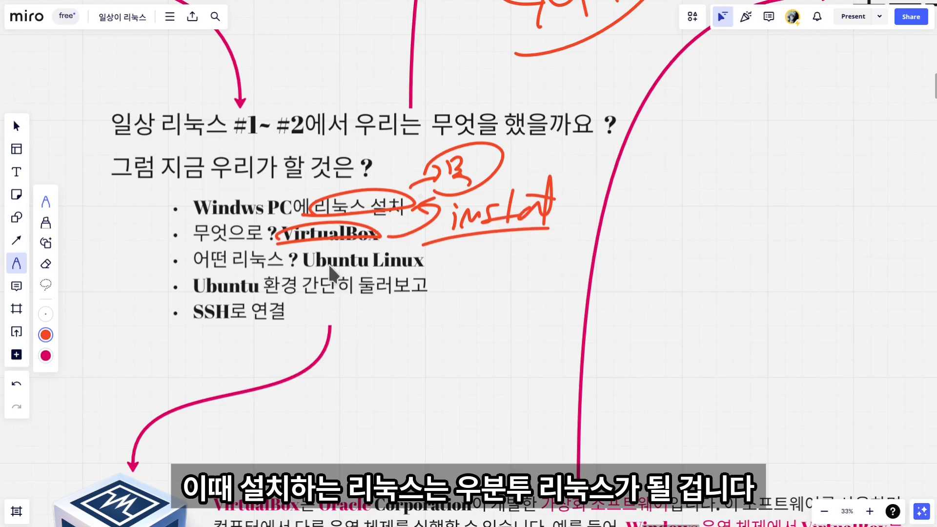
Mark Ubuntu Linux, 간단히 둘러보고, 환경 and SSH로 연결 in the remaining bullets
{"action": "mouse_move", "coordinate": [299, 268]}
{"action": "left_mouse_down"}
{"action": "mouse_move", "coordinate": [426, 267]}
{"action": "mouse_move", "coordinate": [295, 285]}
{"action": "left_mouse_up"}
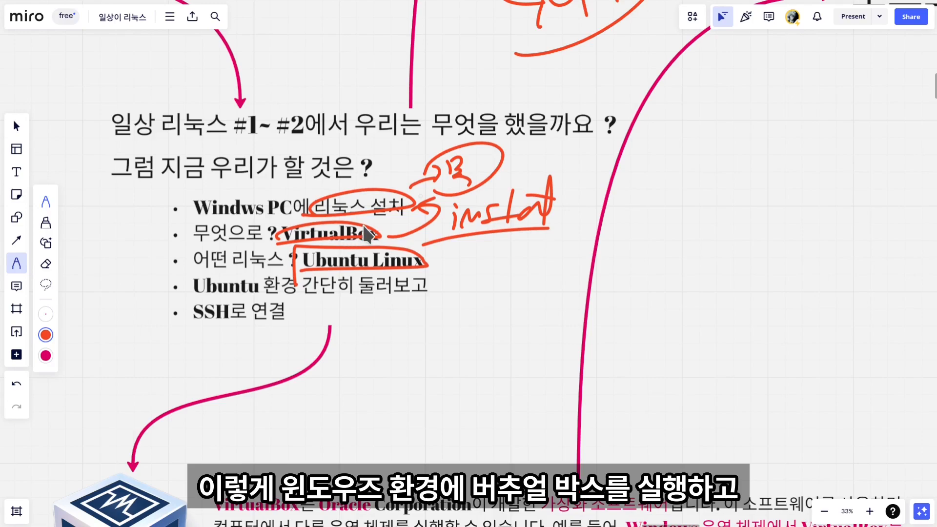
{"action": "mouse_move", "coordinate": [197, 297]}
{"action": "left_mouse_down"}
{"action": "mouse_move", "coordinate": [423, 288]}
{"action": "mouse_move", "coordinate": [345, 277]}
{"action": "left_mouse_up"}
{"action": "left_click_drag", "start_coordinate": [270, 268], "coordinate": [293, 305]}
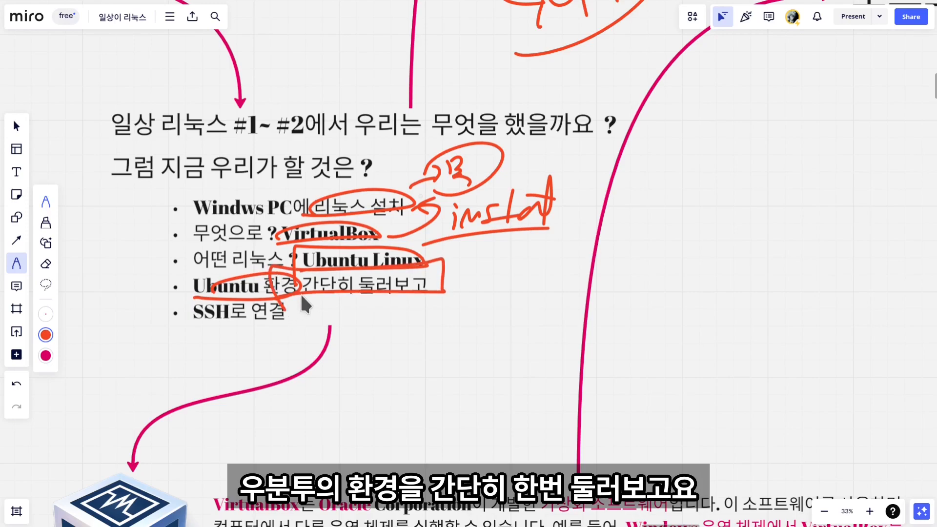
{"action": "mouse_move", "coordinate": [200, 289]}
{"action": "left_mouse_down"}
{"action": "mouse_move", "coordinate": [263, 320]}
{"action": "mouse_move", "coordinate": [239, 336]}
{"action": "left_mouse_up"}
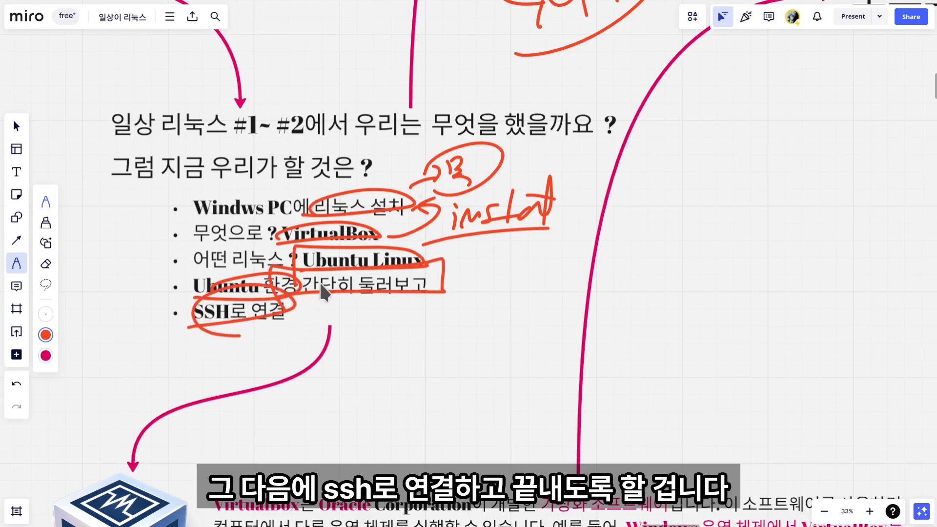
Circle Oracle, box 가상화 소프트웨어 and underline the rest of the description's first line
{"action": "scroll", "coordinate": [337, 273], "scroll_direction": "down", "scroll_amount": 5}
{"action": "scroll", "coordinate": [362, 262], "scroll_direction": "down", "scroll_amount": 7}
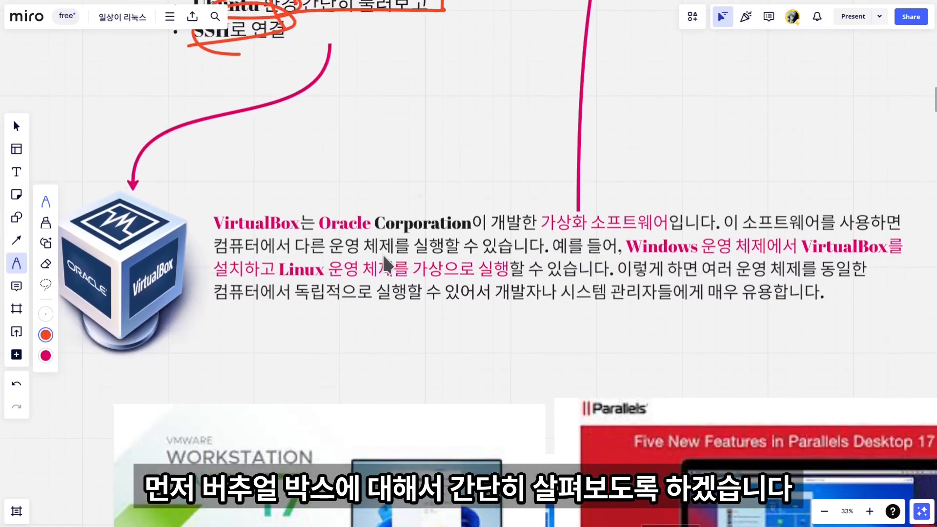
{"action": "scroll", "coordinate": [385, 254], "scroll_direction": "up", "scroll_amount": 1}
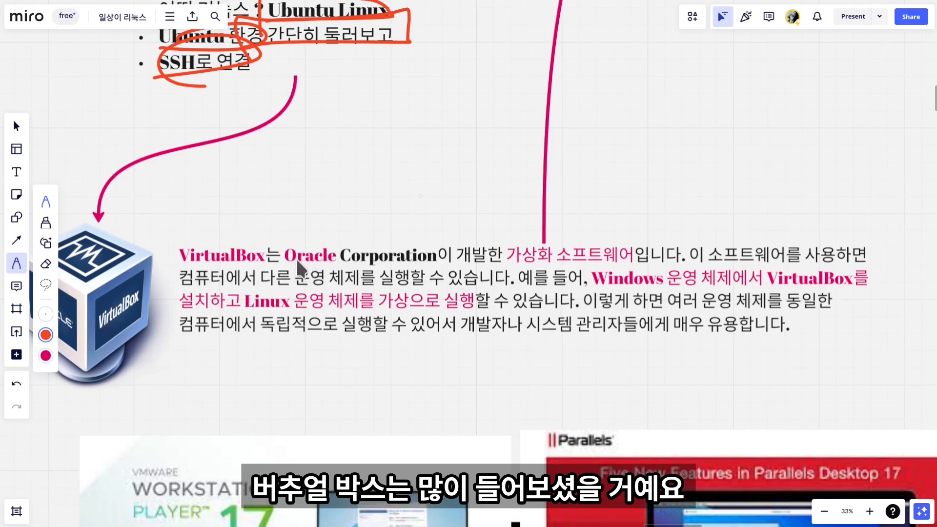
{"action": "left_click_drag", "start_coordinate": [297, 259], "coordinate": [348, 257]}
{"action": "left_click_drag", "start_coordinate": [503, 262], "coordinate": [612, 253]}
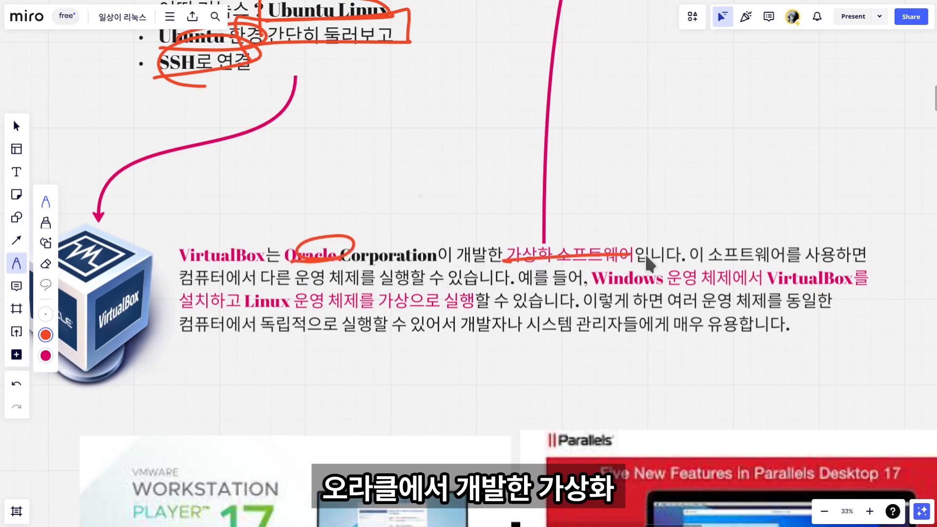
{"action": "left_click_drag", "start_coordinate": [517, 240], "coordinate": [527, 273]}
{"action": "left_click_drag", "start_coordinate": [688, 260], "coordinate": [818, 258]}
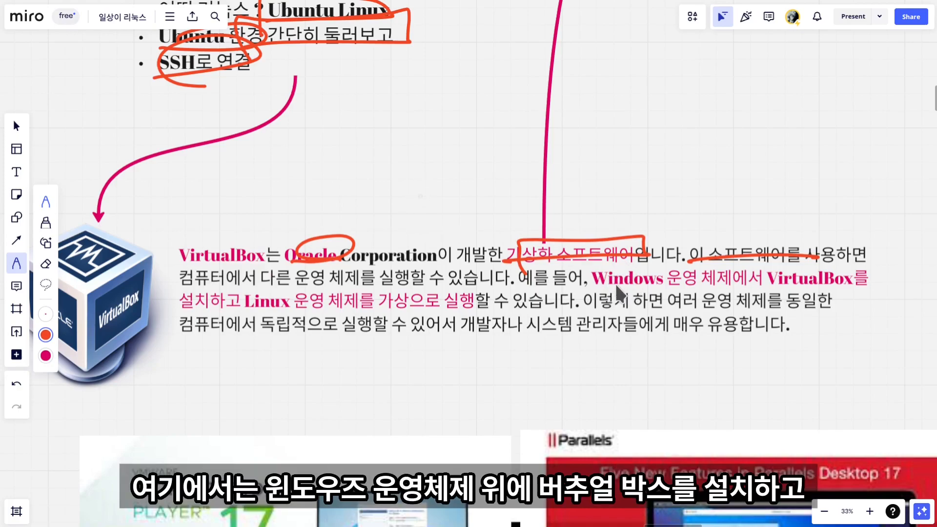
Mark Windows 운영, VirtualBox and the Linux phrase, then add an underlined 'Linx - VB - window' note
{"action": "mouse_move", "coordinate": [594, 286]}
{"action": "left_mouse_down"}
{"action": "mouse_move", "coordinate": [704, 281]}
{"action": "mouse_move", "coordinate": [597, 270]}
{"action": "left_mouse_up"}
{"action": "left_click_drag", "start_coordinate": [758, 282], "coordinate": [798, 284]}
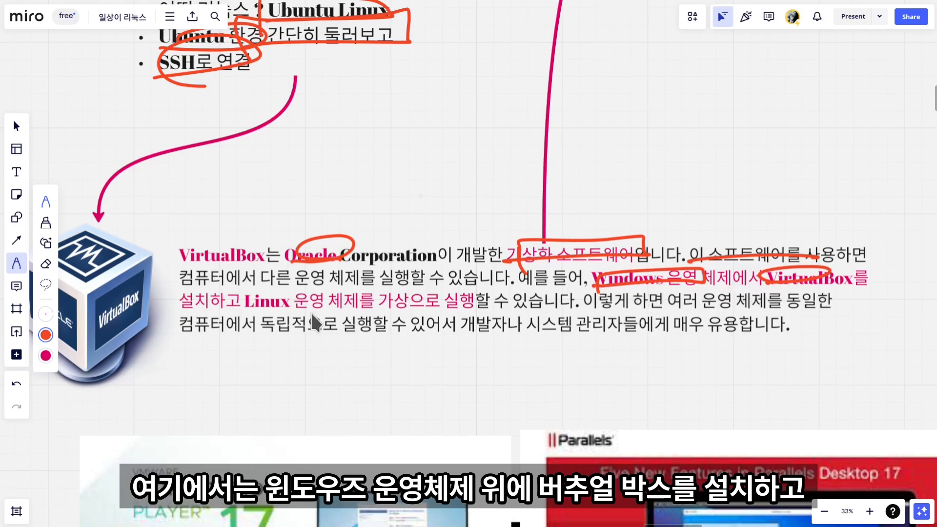
{"action": "left_click_drag", "start_coordinate": [383, 288], "coordinate": [492, 301]}
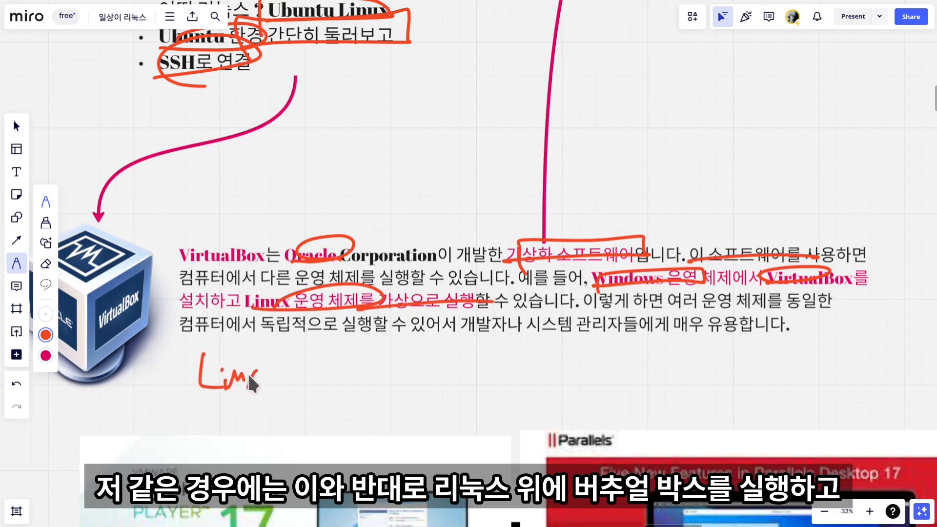
{"action": "mouse_move", "coordinate": [289, 359]}
{"action": "left_mouse_down"}
{"action": "mouse_move", "coordinate": [313, 390]}
{"action": "mouse_move", "coordinate": [359, 367]}
{"action": "left_mouse_up"}
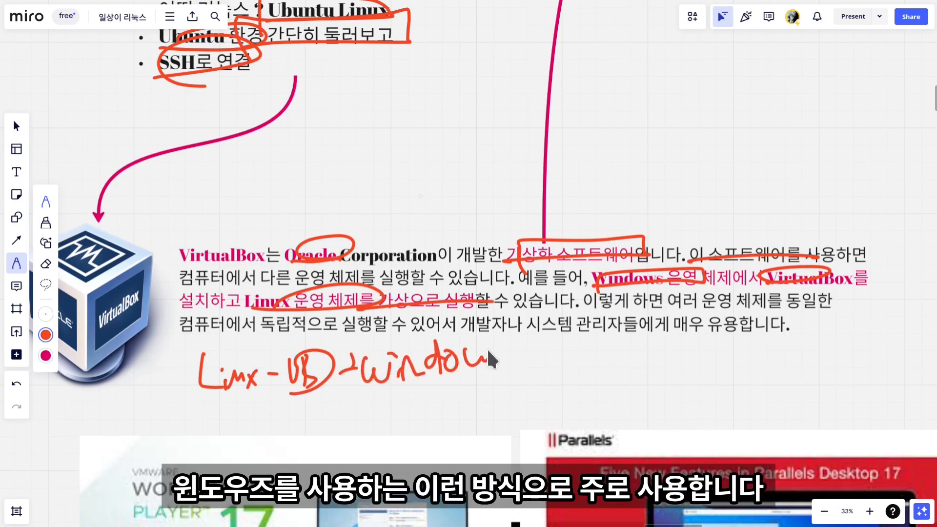
{"action": "left_click_drag", "start_coordinate": [201, 399], "coordinate": [412, 388]}
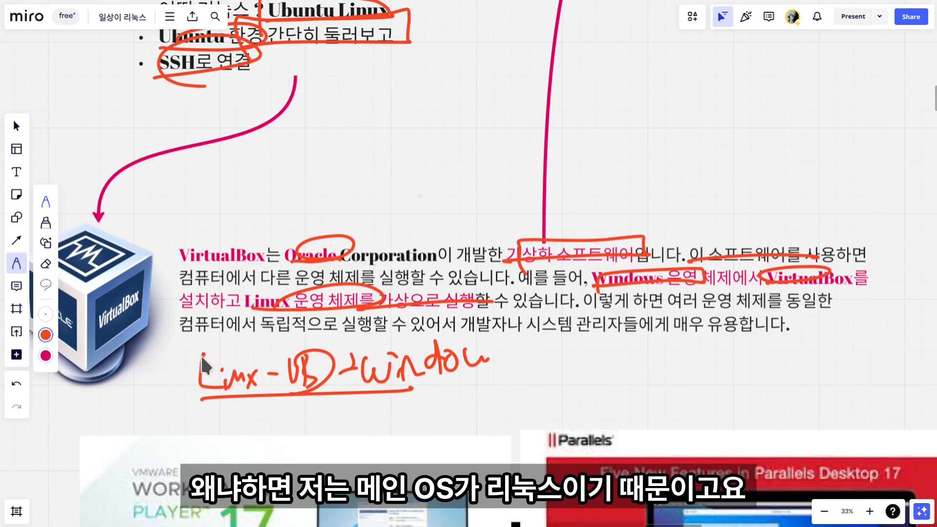
{"action": "left_click_drag", "start_coordinate": [194, 391], "coordinate": [235, 385]}
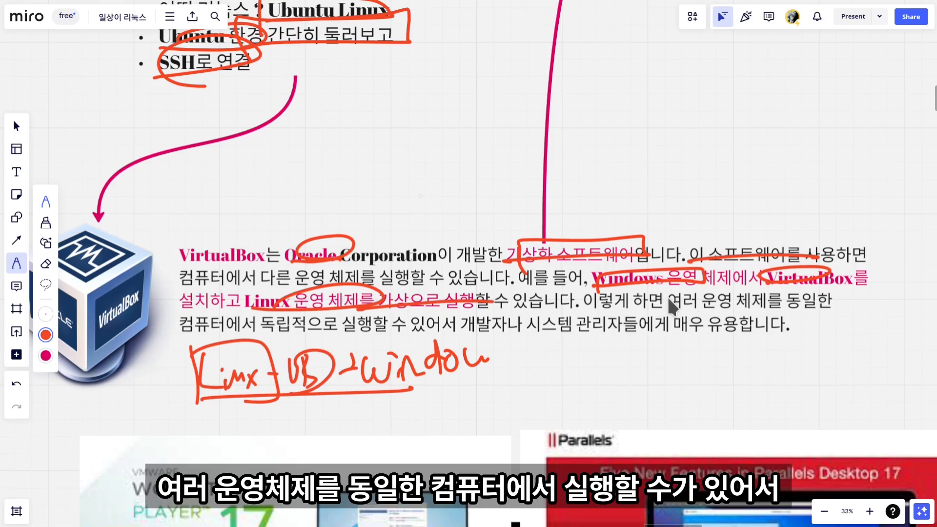
Underline 개발자나 and 관리자 and add a circled handwritten DevOps note below the paragraph
{"action": "mouse_move", "coordinate": [460, 336]}
{"action": "left_mouse_down"}
{"action": "mouse_move", "coordinate": [620, 338]}
{"action": "mouse_move", "coordinate": [605, 371]}
{"action": "mouse_move", "coordinate": [637, 347]}
{"action": "left_mouse_up"}
{"action": "left_click_drag", "start_coordinate": [639, 378], "coordinate": [587, 388]}
{"action": "left_click_drag", "start_coordinate": [517, 404], "coordinate": [527, 382]}
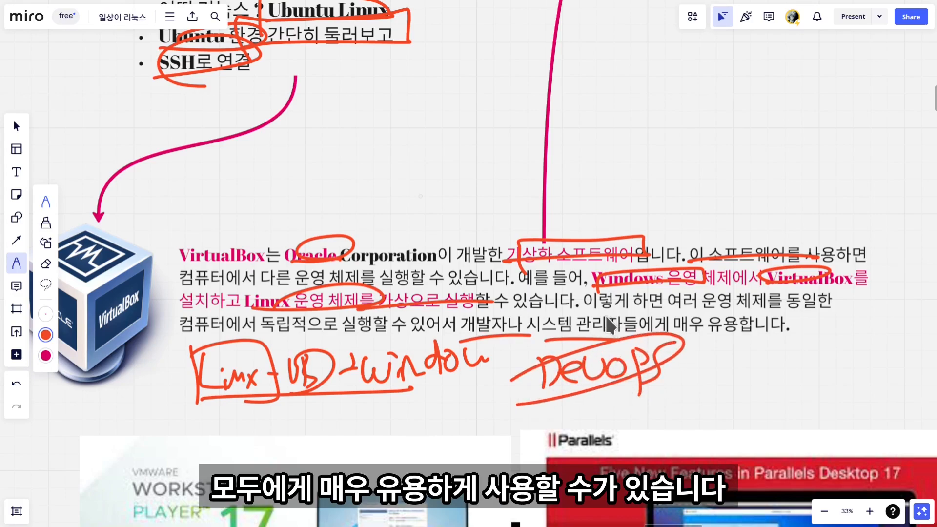
{"action": "scroll", "coordinate": [595, 320], "scroll_direction": "down", "scroll_amount": 3}
Annotate the Workstation and Parallels images: circled DY, circled WORKSTATION, a linking arc and a Desktop note
{"action": "scroll", "coordinate": [598, 320], "scroll_direction": "down", "scroll_amount": 5}
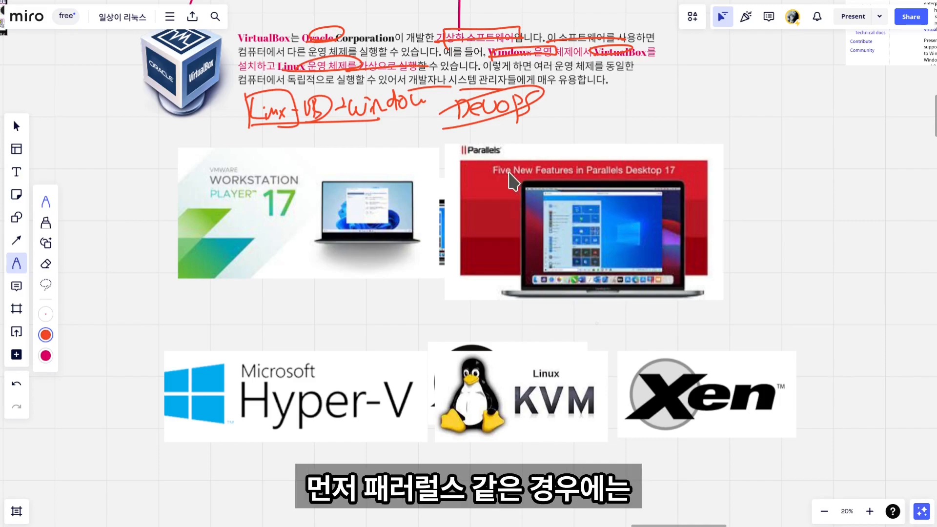
{"action": "left_click_drag", "start_coordinate": [634, 126], "coordinate": [651, 147]}
{"action": "mouse_move", "coordinate": [658, 125]}
{"action": "left_mouse_down"}
{"action": "mouse_move", "coordinate": [663, 155]}
{"action": "mouse_move", "coordinate": [705, 124]}
{"action": "mouse_move", "coordinate": [700, 145]}
{"action": "left_mouse_up"}
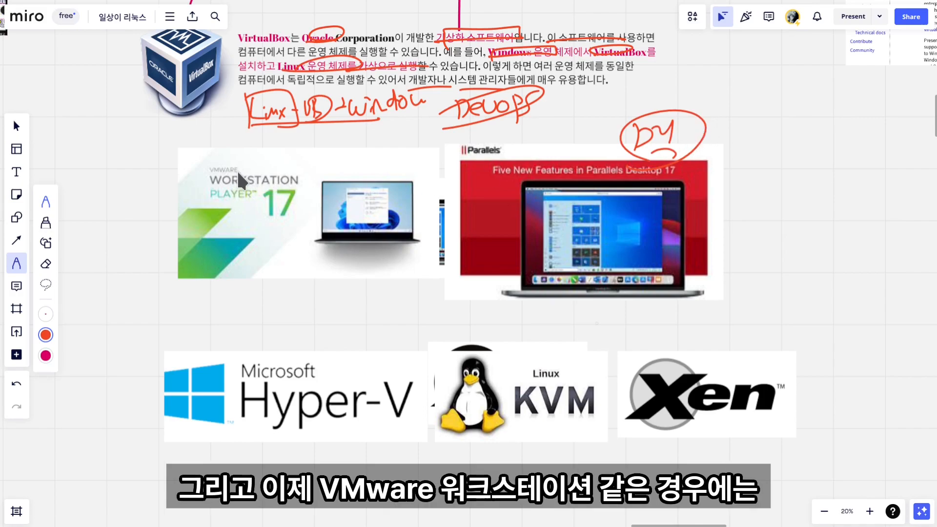
{"action": "mouse_move", "coordinate": [201, 172]}
{"action": "left_mouse_down"}
{"action": "mouse_move", "coordinate": [242, 170]}
{"action": "mouse_move", "coordinate": [215, 192]}
{"action": "left_mouse_up"}
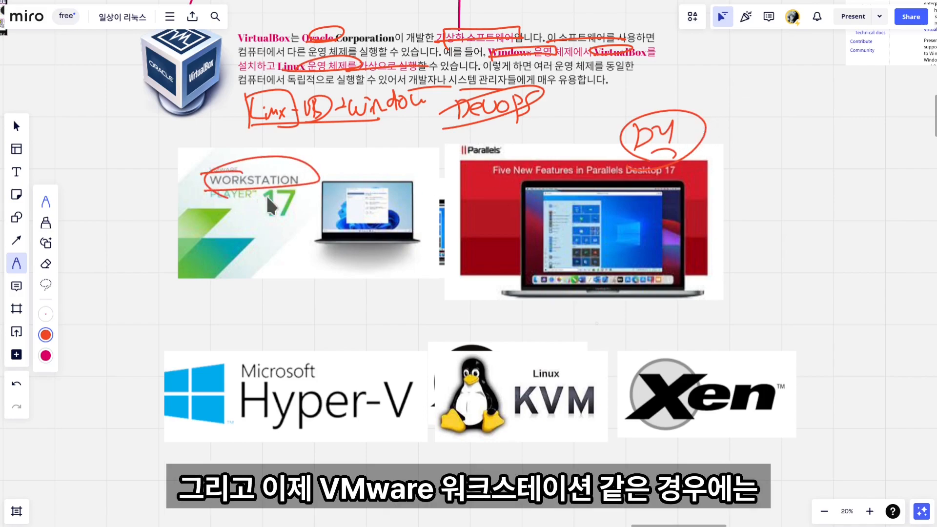
{"action": "mouse_move", "coordinate": [201, 244]}
{"action": "left_mouse_down"}
{"action": "mouse_move", "coordinate": [246, 258]}
{"action": "mouse_move", "coordinate": [370, 230]}
{"action": "mouse_move", "coordinate": [214, 275]}
{"action": "left_mouse_up"}
{"action": "mouse_move", "coordinate": [410, 190]}
{"action": "left_mouse_down"}
{"action": "mouse_move", "coordinate": [451, 152]}
{"action": "mouse_move", "coordinate": [476, 183]}
{"action": "left_mouse_up"}
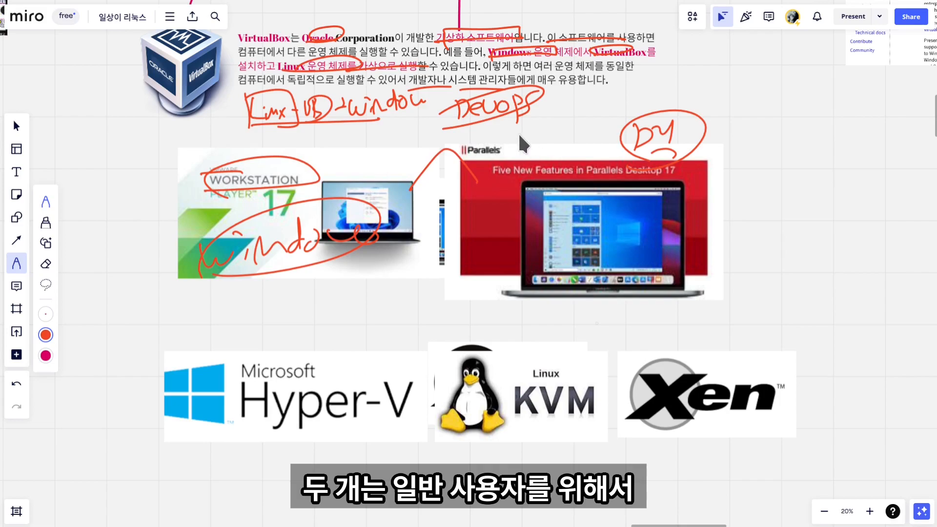
{"action": "mouse_move", "coordinate": [502, 127]}
{"action": "left_mouse_down"}
{"action": "mouse_move", "coordinate": [497, 145]}
{"action": "mouse_move", "coordinate": [538, 128]}
{"action": "mouse_move", "coordinate": [596, 142]}
{"action": "mouse_move", "coordinate": [612, 110]}
{"action": "mouse_move", "coordinate": [532, 157]}
{"action": "left_mouse_up"}
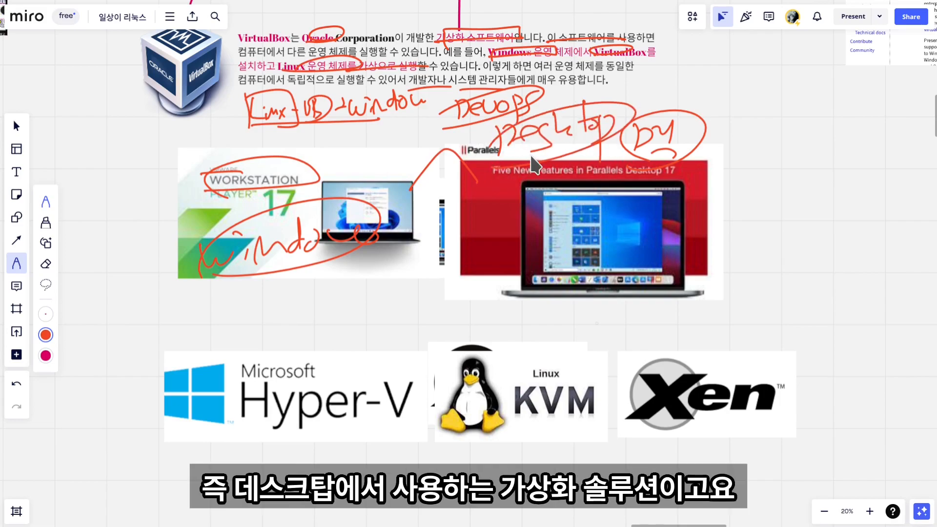
{"action": "scroll", "coordinate": [389, 375], "scroll_direction": "down", "scroll_amount": 3}
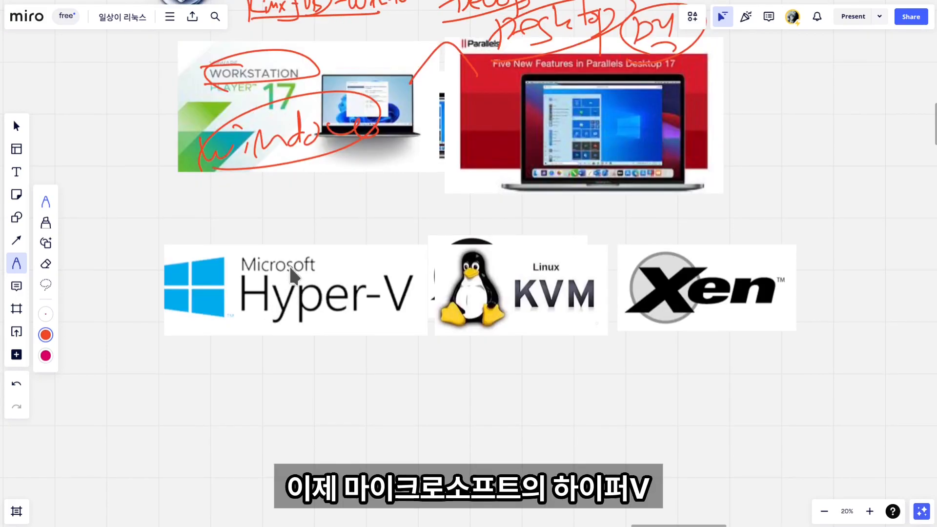
Circle the Hyper-V, KVM and Xen logos and draw three strokes down from them
{"action": "mouse_move", "coordinate": [267, 323]}
{"action": "left_mouse_down"}
{"action": "mouse_move", "coordinate": [324, 320]}
{"action": "mouse_move", "coordinate": [418, 293]}
{"action": "left_mouse_up"}
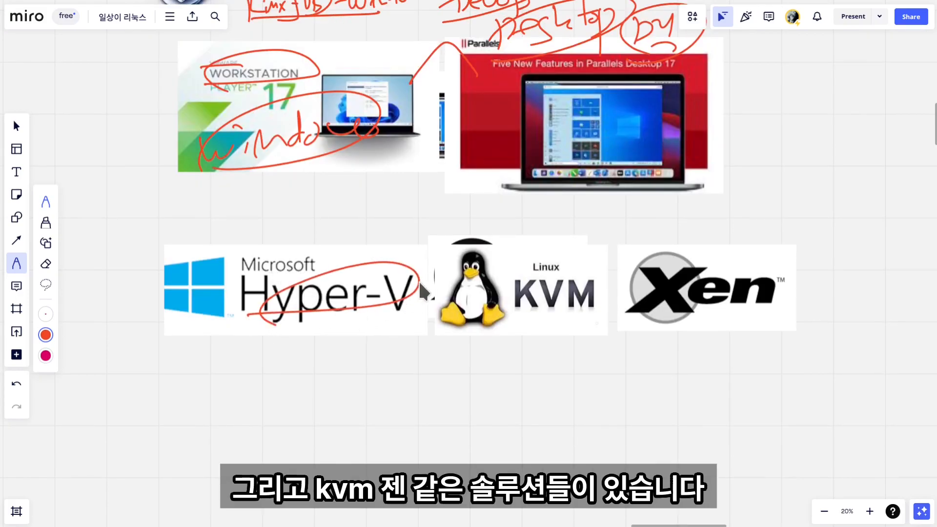
{"action": "left_click_drag", "start_coordinate": [509, 314], "coordinate": [564, 324]}
{"action": "left_click_drag", "start_coordinate": [665, 318], "coordinate": [752, 274]}
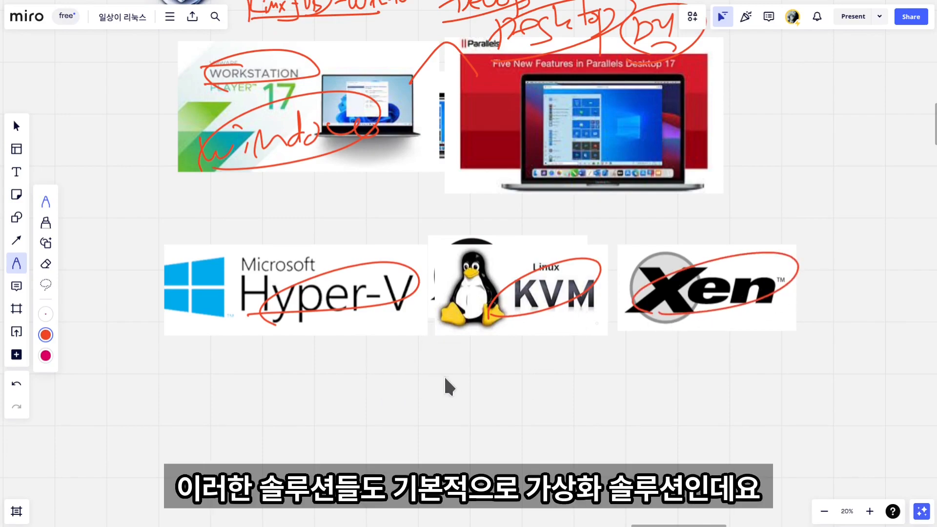
{"action": "left_click_drag", "start_coordinate": [380, 359], "coordinate": [452, 398]}
{"action": "left_click_drag", "start_coordinate": [499, 387], "coordinate": [528, 346]}
{"action": "left_click_drag", "start_coordinate": [651, 342], "coordinate": [567, 392]}
Handwrite and circle 서버 below the logos, with cloud written beside it
{"action": "mouse_move", "coordinate": [468, 418]}
{"action": "left_mouse_down"}
{"action": "mouse_move", "coordinate": [464, 431]}
{"action": "mouse_move", "coordinate": [495, 451]}
{"action": "mouse_move", "coordinate": [522, 429]}
{"action": "mouse_move", "coordinate": [524, 452]}
{"action": "left_mouse_up"}
{"action": "left_click_drag", "start_coordinate": [445, 476], "coordinate": [487, 404]}
{"action": "left_click_drag", "start_coordinate": [488, 404], "coordinate": [529, 466]}
{"action": "mouse_move", "coordinate": [573, 430]}
{"action": "left_mouse_down"}
{"action": "mouse_move", "coordinate": [592, 418]}
{"action": "mouse_move", "coordinate": [639, 424]}
{"action": "mouse_move", "coordinate": [677, 390]}
{"action": "mouse_move", "coordinate": [672, 437]}
{"action": "left_mouse_up"}
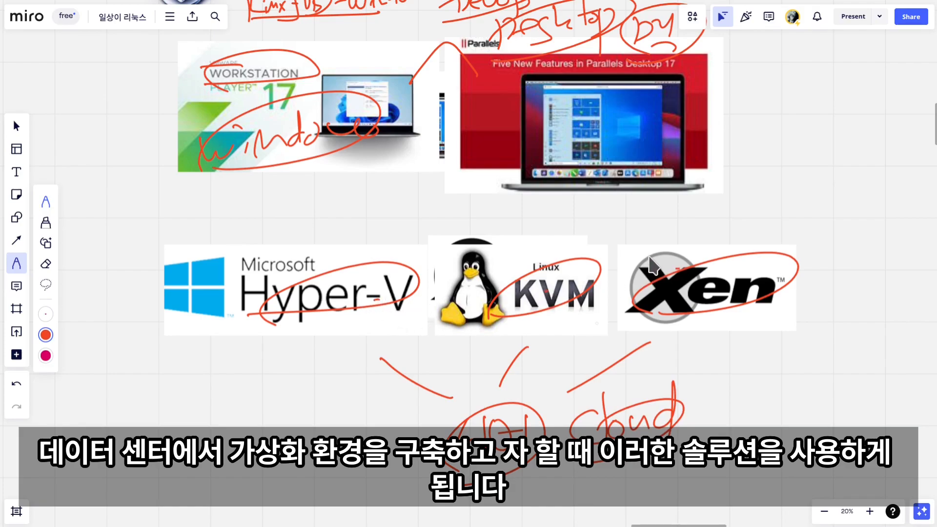
{"action": "scroll", "coordinate": [644, 268], "scroll_direction": "up", "scroll_amount": 1}
{"action": "scroll", "coordinate": [644, 267], "scroll_direction": "up", "scroll_amount": 10}
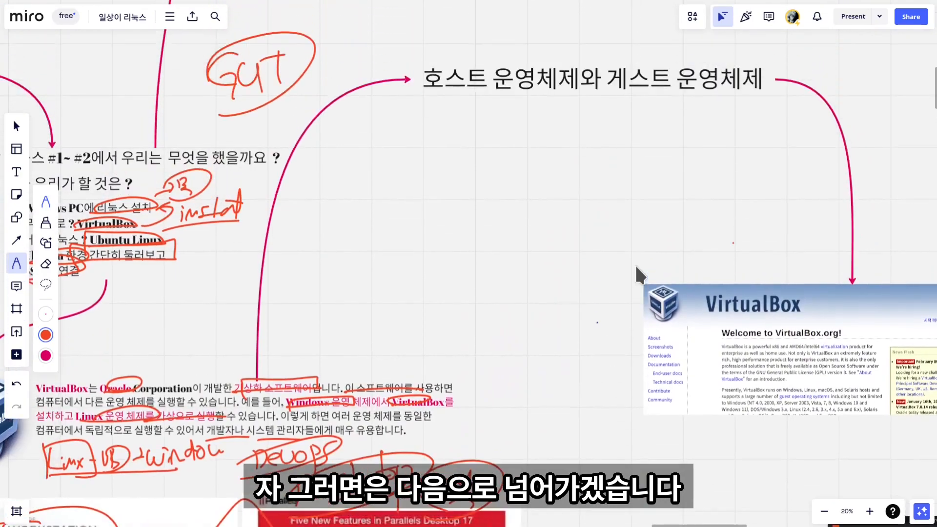
Underline 호스트 운영체제 and put a checkmark above 게스트 in the heading
{"action": "scroll", "coordinate": [637, 275], "scroll_direction": "right", "scroll_amount": 3}
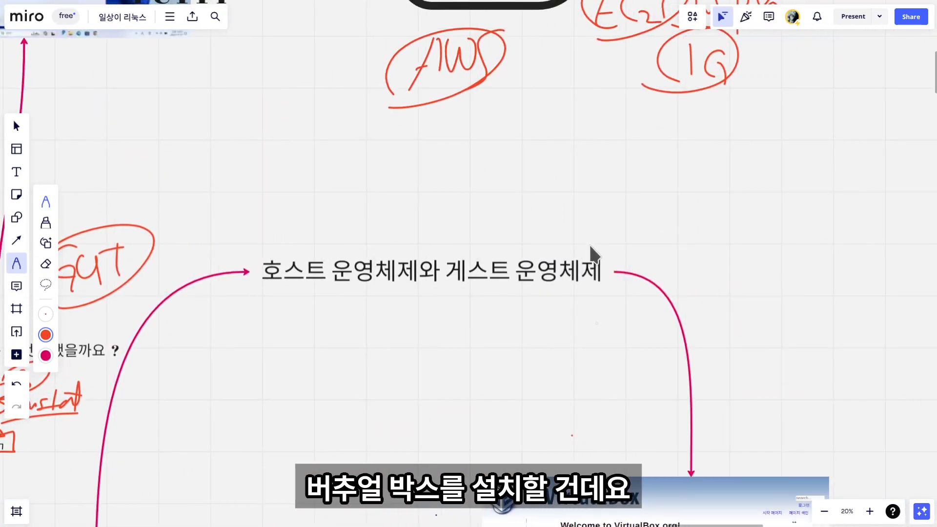
{"action": "left_click_drag", "start_coordinate": [262, 282], "coordinate": [400, 281]}
{"action": "left_click_drag", "start_coordinate": [479, 226], "coordinate": [518, 218]}
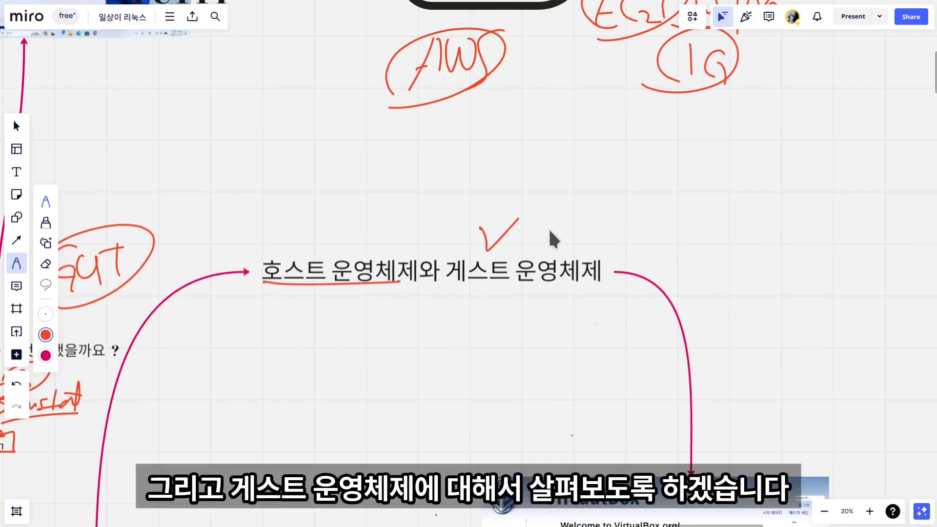
{"action": "scroll", "coordinate": [542, 244], "scroll_direction": "right", "scroll_amount": 4}
{"action": "scroll", "coordinate": [543, 236], "scroll_direction": "right", "scroll_amount": 2}
Draw a red box labelled 'windows 주인' beside the heading as the host layer
{"action": "mouse_move", "coordinate": [478, 254]}
{"action": "left_mouse_down"}
{"action": "mouse_move", "coordinate": [480, 307]}
{"action": "mouse_move", "coordinate": [660, 280]}
{"action": "mouse_move", "coordinate": [659, 312]}
{"action": "left_mouse_up"}
{"action": "left_click_drag", "start_coordinate": [641, 304], "coordinate": [468, 317]}
{"action": "mouse_move", "coordinate": [489, 282]}
{"action": "left_mouse_down"}
{"action": "mouse_move", "coordinate": [522, 285]}
{"action": "mouse_move", "coordinate": [532, 299]}
{"action": "left_mouse_up"}
{"action": "left_click", "coordinate": [529, 269]}
{"action": "mouse_move", "coordinate": [536, 297]}
{"action": "left_mouse_down"}
{"action": "mouse_move", "coordinate": [549, 303]}
{"action": "mouse_move", "coordinate": [581, 276]}
{"action": "mouse_move", "coordinate": [642, 300]}
{"action": "left_mouse_up"}
{"action": "left_click_drag", "start_coordinate": [637, 266], "coordinate": [659, 313]}
{"action": "mouse_move", "coordinate": [699, 262]}
{"action": "left_mouse_down"}
{"action": "mouse_move", "coordinate": [707, 292]}
{"action": "mouse_move", "coordinate": [736, 272]}
{"action": "mouse_move", "coordinate": [758, 300]}
{"action": "left_mouse_up"}
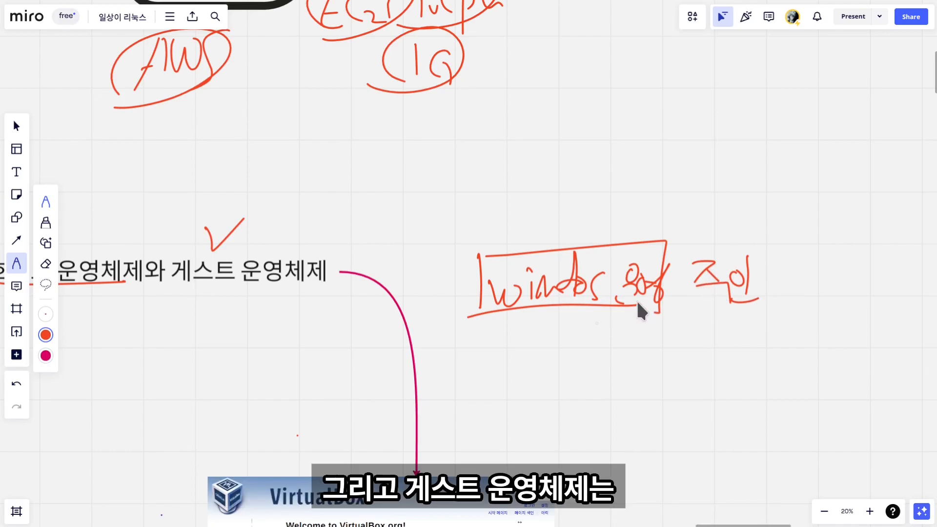
{"action": "mouse_move", "coordinate": [613, 306]}
{"action": "left_mouse_down"}
{"action": "mouse_move", "coordinate": [687, 254]}
{"action": "mouse_move", "coordinate": [630, 322]}
{"action": "left_mouse_up"}
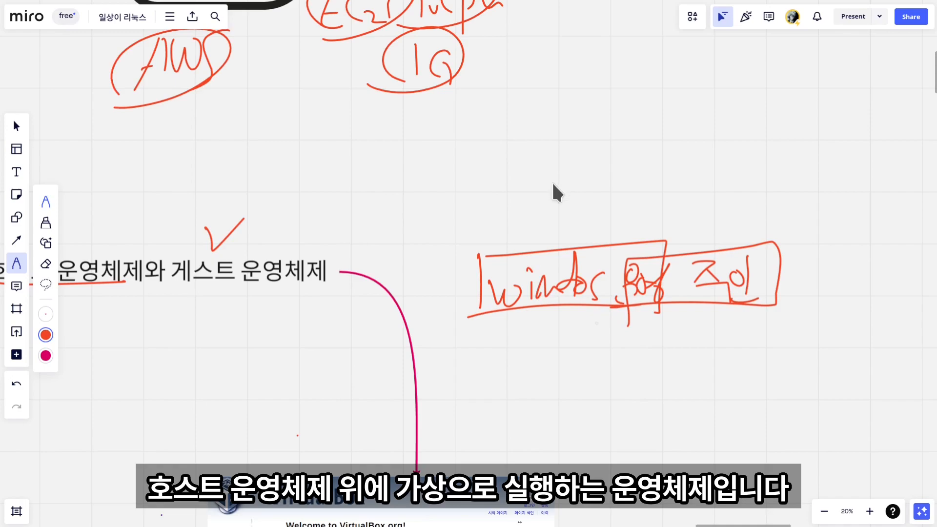
Draw a UB box above the Windows box with an arrow pointing up
{"action": "mouse_move", "coordinate": [476, 197]}
{"action": "left_mouse_down"}
{"action": "mouse_move", "coordinate": [485, 220]}
{"action": "mouse_move", "coordinate": [610, 226]}
{"action": "mouse_move", "coordinate": [507, 232]}
{"action": "left_mouse_up"}
{"action": "mouse_move", "coordinate": [507, 201]}
{"action": "left_mouse_down"}
{"action": "mouse_move", "coordinate": [517, 223]}
{"action": "mouse_move", "coordinate": [537, 198]}
{"action": "left_mouse_up"}
{"action": "mouse_move", "coordinate": [546, 194]}
{"action": "left_mouse_down"}
{"action": "mouse_move", "coordinate": [548, 222]}
{"action": "mouse_move", "coordinate": [566, 210]}
{"action": "mouse_move", "coordinate": [540, 221]}
{"action": "left_mouse_up"}
{"action": "mouse_move", "coordinate": [539, 185]}
{"action": "left_mouse_down"}
{"action": "mouse_move", "coordinate": [540, 168]}
{"action": "mouse_move", "coordinate": [521, 177]}
{"action": "left_mouse_up"}
{"action": "left_click_drag", "start_coordinate": [539, 155], "coordinate": [557, 171]}
Write and box uLinux at the top of the stack and label it as guest
{"action": "left_click_drag", "start_coordinate": [470, 122], "coordinate": [500, 140]}
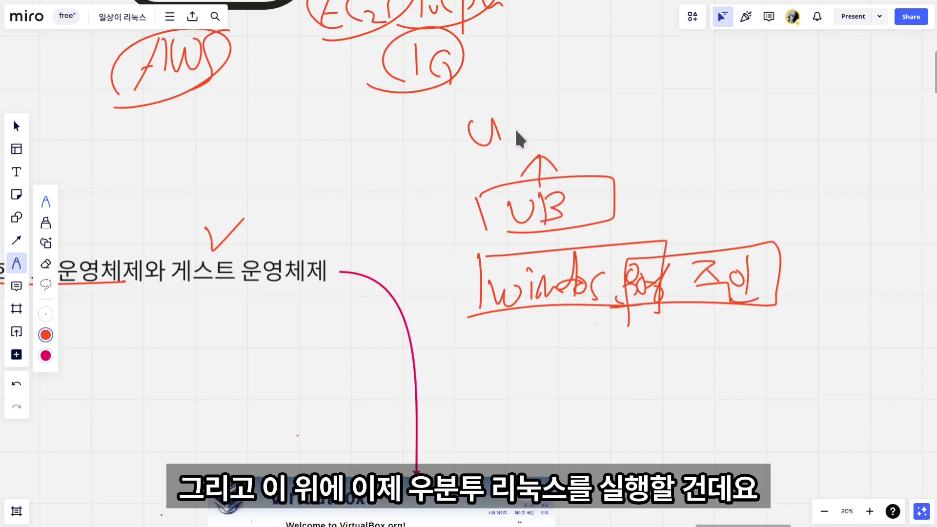
{"action": "left_click_drag", "start_coordinate": [507, 96], "coordinate": [537, 141]}
{"action": "mouse_move", "coordinate": [543, 126]}
{"action": "left_mouse_down"}
{"action": "mouse_move", "coordinate": [557, 128]}
{"action": "mouse_move", "coordinate": [580, 102]}
{"action": "mouse_move", "coordinate": [596, 125]}
{"action": "left_mouse_up"}
{"action": "mouse_move", "coordinate": [449, 157]}
{"action": "left_mouse_down"}
{"action": "mouse_move", "coordinate": [602, 146]}
{"action": "mouse_move", "coordinate": [460, 96]}
{"action": "mouse_move", "coordinate": [480, 156]}
{"action": "left_mouse_up"}
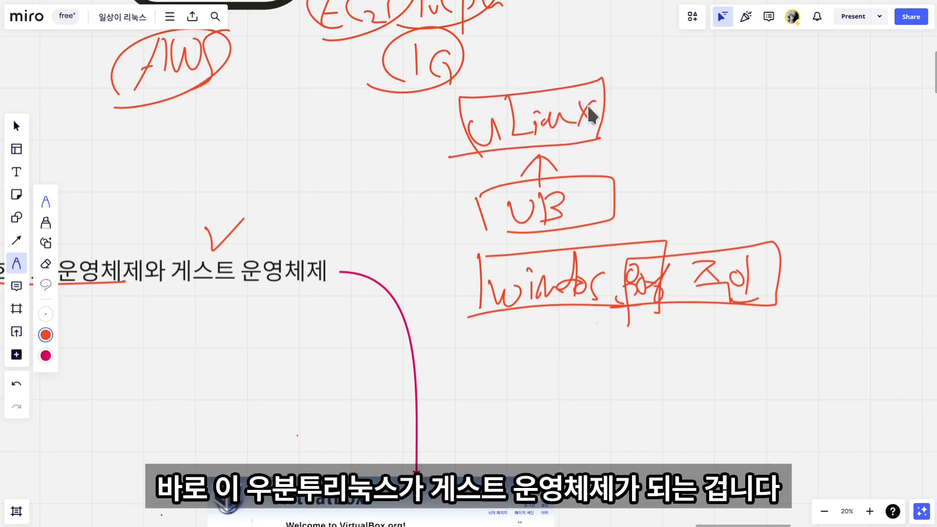
{"action": "left_click_drag", "start_coordinate": [603, 111], "coordinate": [636, 108]}
{"action": "left_click_drag", "start_coordinate": [634, 91], "coordinate": [637, 122]}
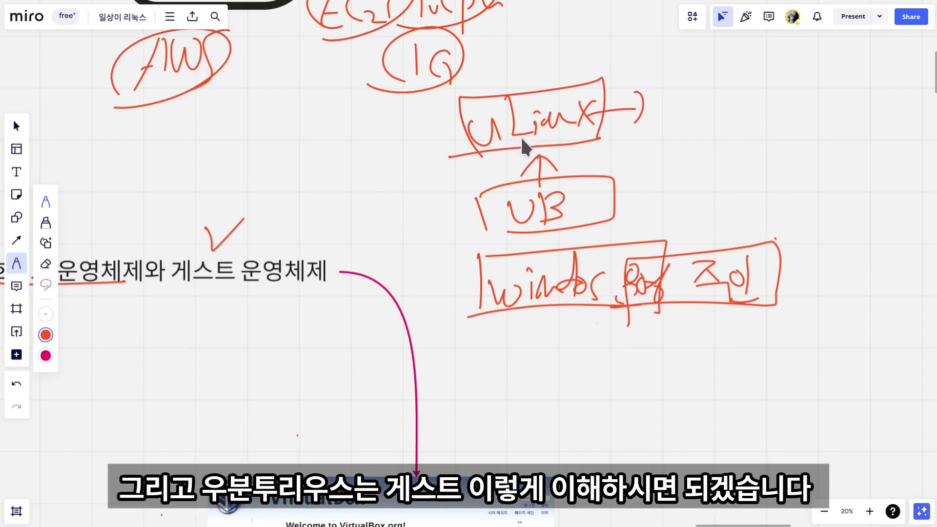
{"action": "left_click_drag", "start_coordinate": [664, 98], "coordinate": [666, 124]}
{"action": "mouse_move", "coordinate": [688, 100]}
{"action": "left_mouse_down"}
{"action": "mouse_move", "coordinate": [689, 119]}
{"action": "mouse_move", "coordinate": [704, 122]}
{"action": "left_mouse_up"}
{"action": "mouse_move", "coordinate": [723, 93]}
{"action": "left_mouse_down"}
{"action": "mouse_move", "coordinate": [712, 116]}
{"action": "mouse_move", "coordinate": [732, 113]}
{"action": "left_mouse_up"}
{"action": "left_click_drag", "start_coordinate": [713, 124], "coordinate": [740, 119]}
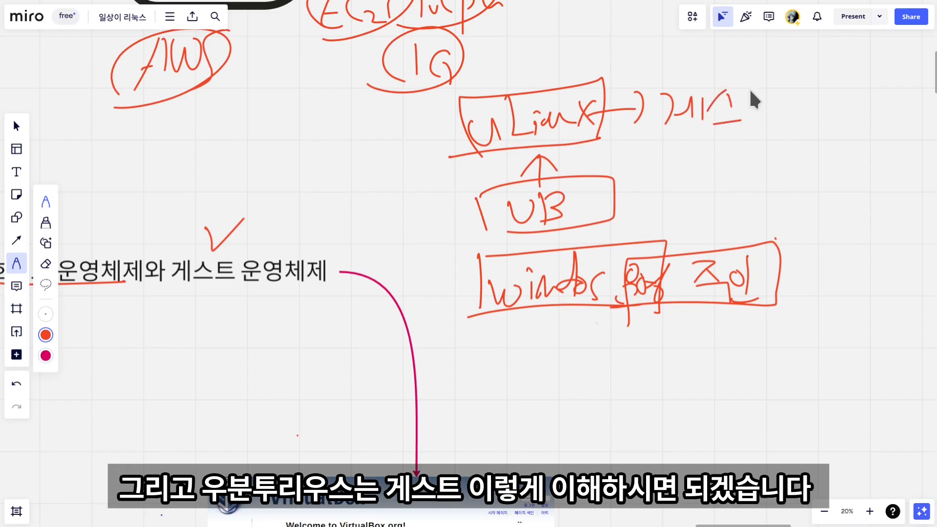
{"action": "scroll", "coordinate": [807, 127], "scroll_direction": "down", "scroll_amount": 3}
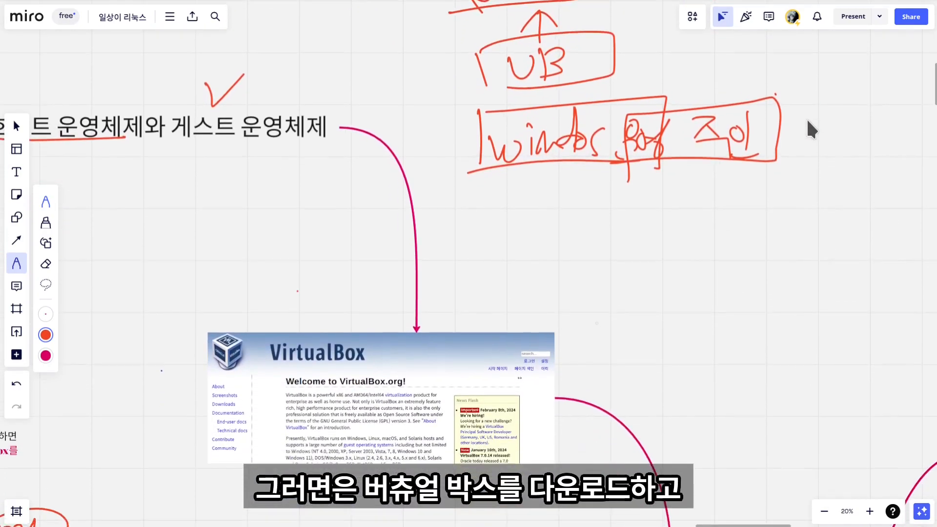
Search 'virtualbox download' and download the Windows hosts installer VirtualBox-7.0.14-161095-Win.exe
{"action": "scroll", "coordinate": [577, 199], "scroll_direction": "down", "scroll_amount": 5}
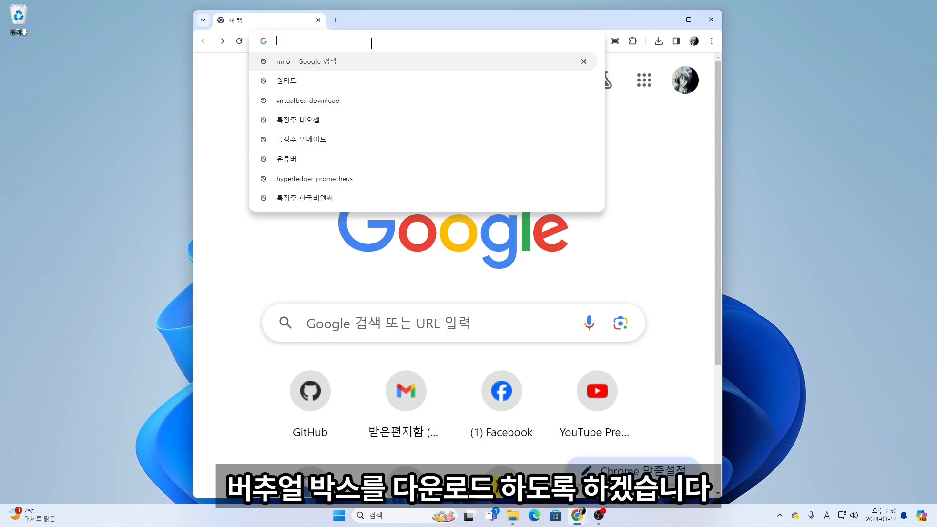
{"action": "type", "text": "virtual"}
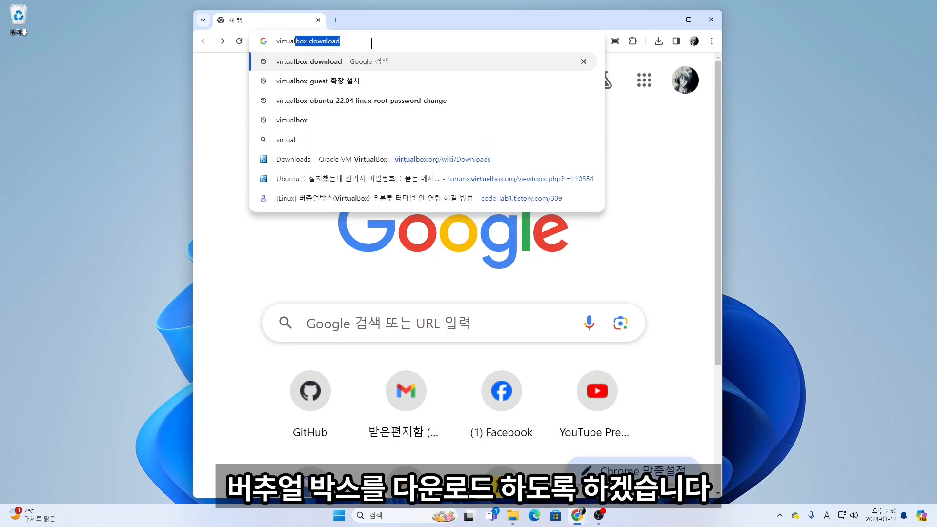
{"action": "type", "text": "box d"}
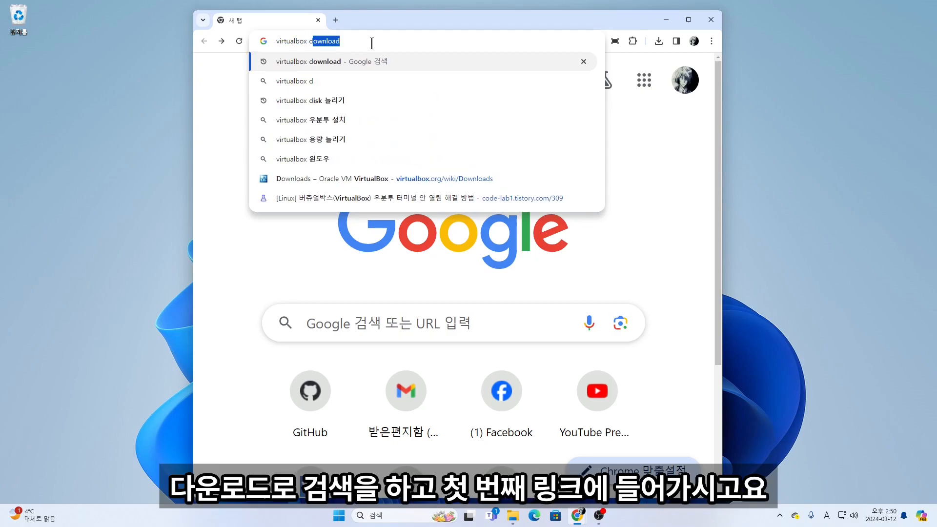
{"action": "key", "text": "Return"}
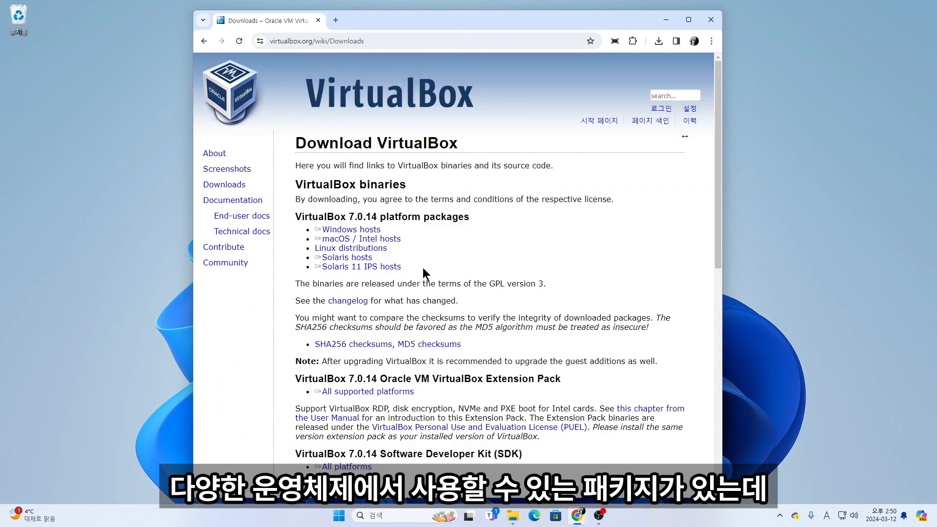
{"action": "left_click_drag", "start_coordinate": [425, 273], "coordinate": [301, 235]}
{"action": "left_click", "coordinate": [354, 233]}
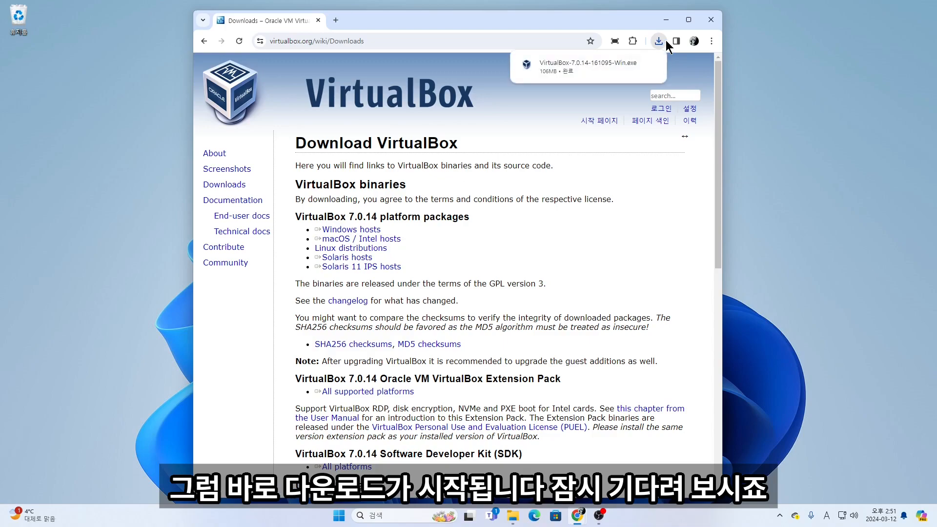
Install VirtualBox 7.0.14 from the downloaded installer with default settings
{"action": "left_click", "coordinate": [595, 61]}
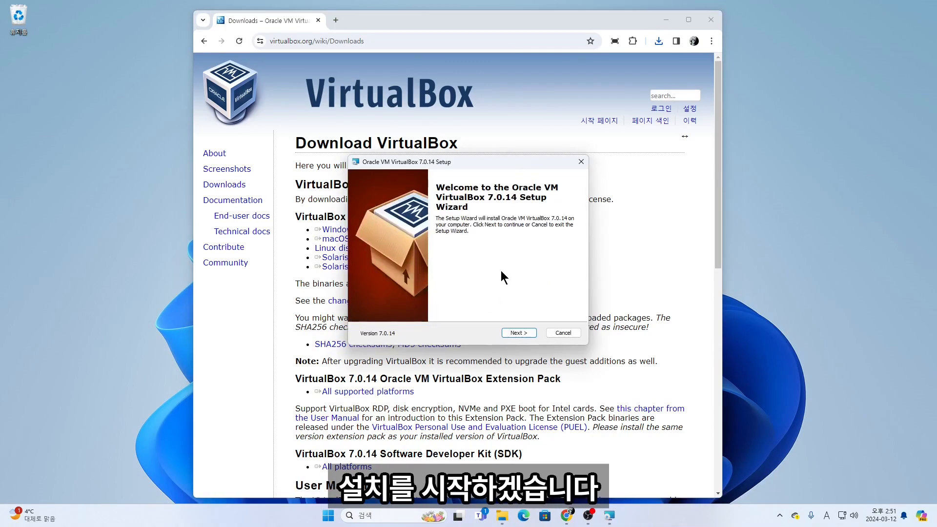
{"action": "left_click", "coordinate": [520, 333]}
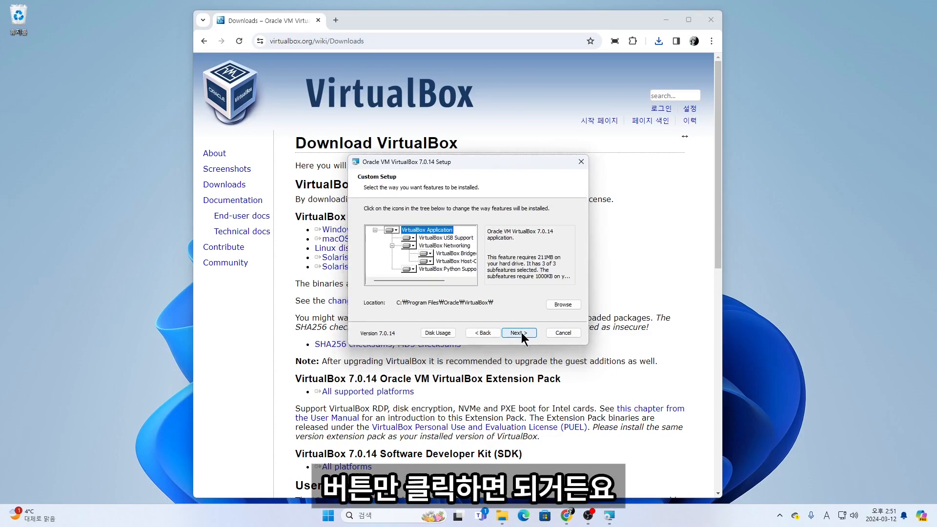
{"action": "left_click", "coordinate": [520, 333]}
{"action": "left_click", "coordinate": [520, 334]}
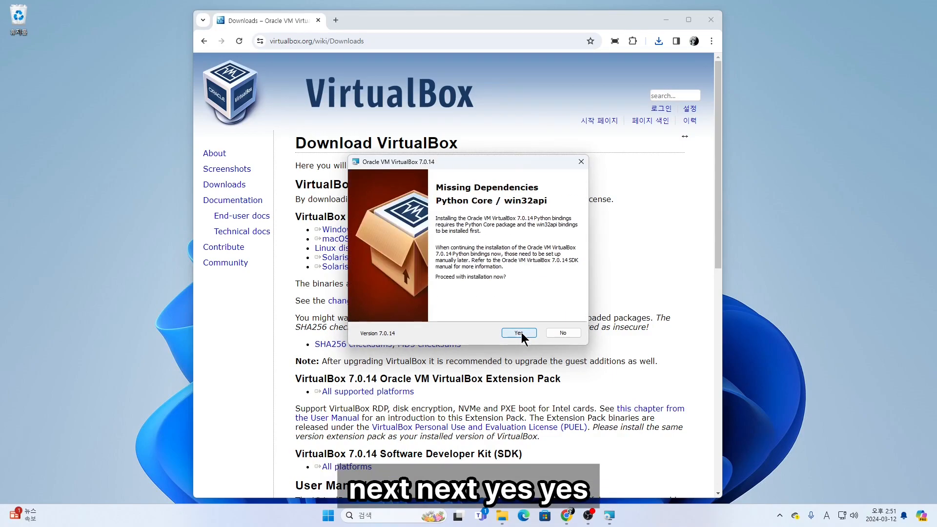
{"action": "left_click", "coordinate": [520, 334]}
{"action": "left_click", "coordinate": [519, 333]}
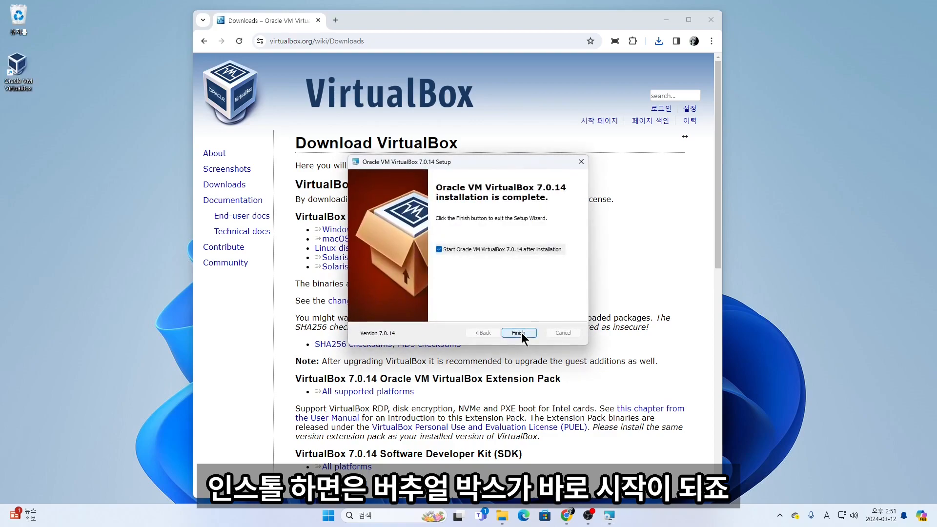
{"action": "left_click", "coordinate": [519, 333]}
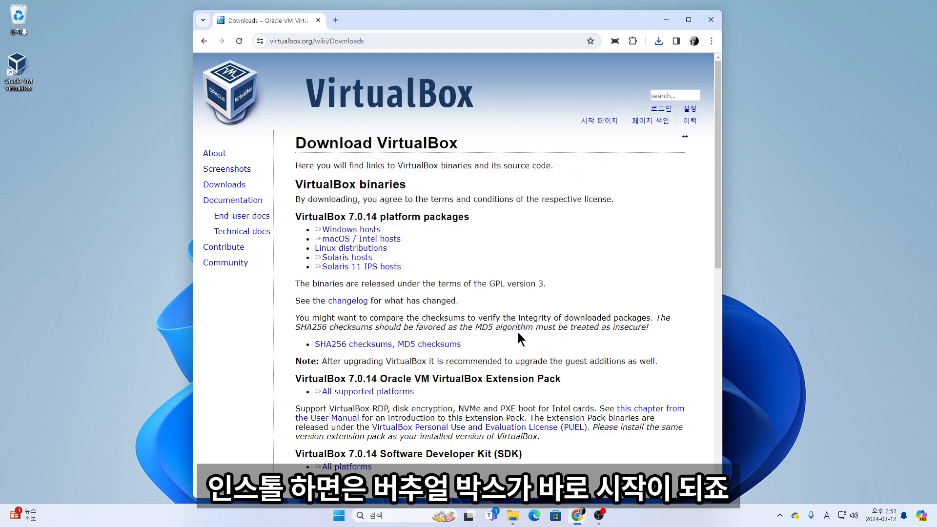
Reposition the VirtualBox Manager and drag the Miro browser window over it
{"action": "left_click", "coordinate": [665, 22]}
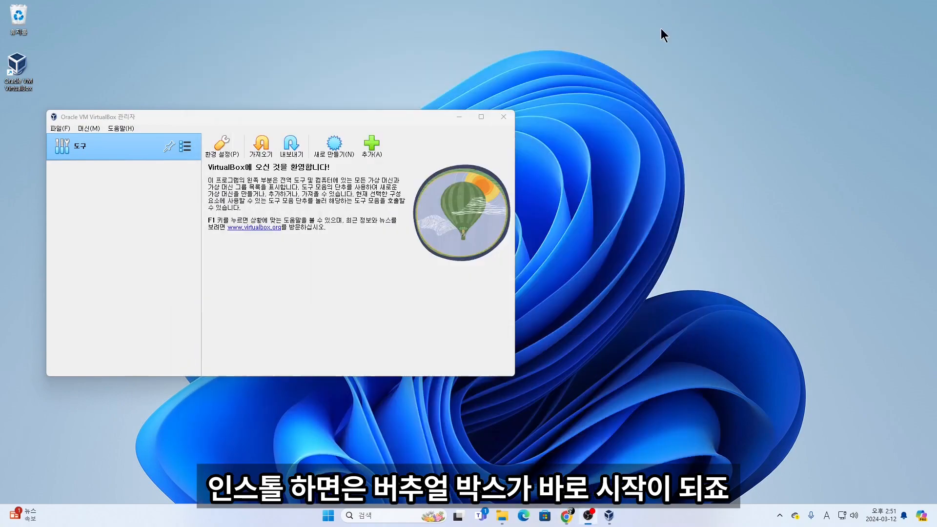
{"action": "left_click_drag", "start_coordinate": [352, 117], "coordinate": [376, 108]}
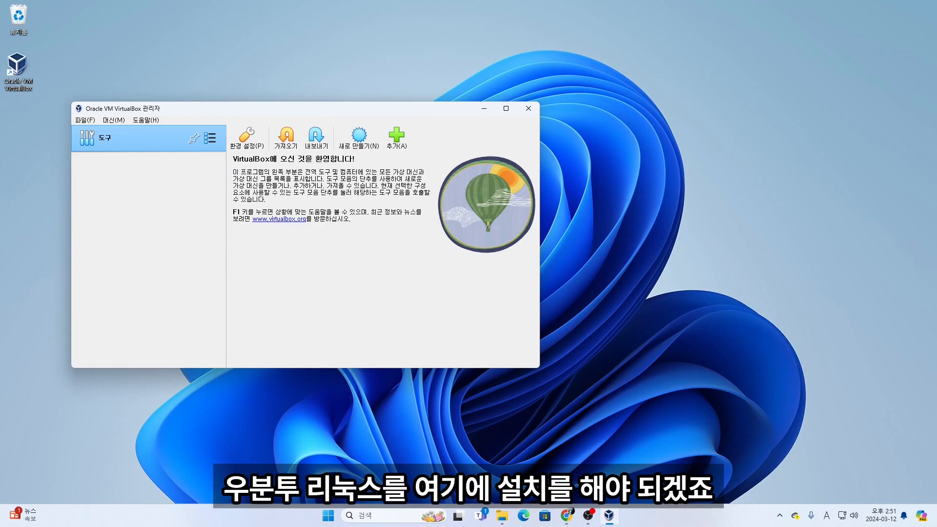
{"action": "left_click_drag", "start_coordinate": [0, 42], "coordinate": [571, 31]}
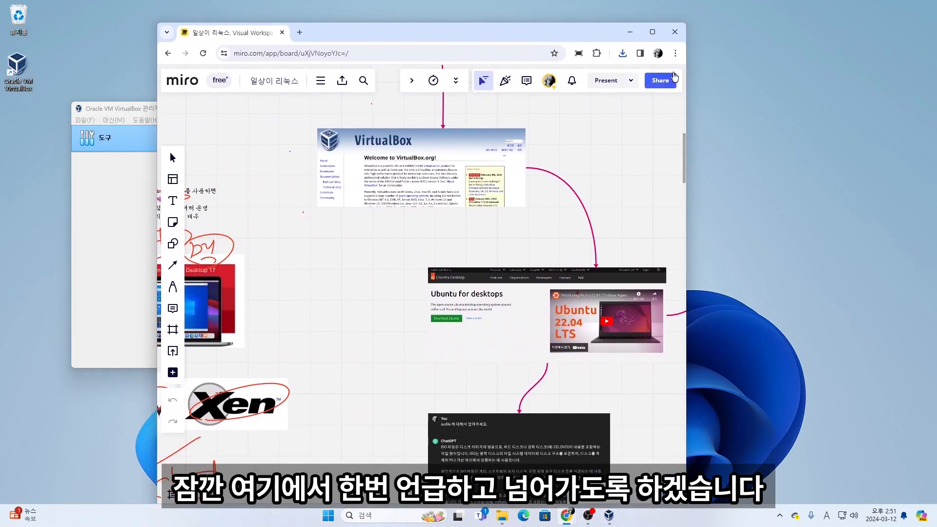
Maximize the Miro board and bring the ChatGPT ISO card into view at 33% zoom
{"action": "left_click", "coordinate": [653, 32]}
{"action": "left_click_drag", "start_coordinate": [558, 305], "coordinate": [563, 239]}
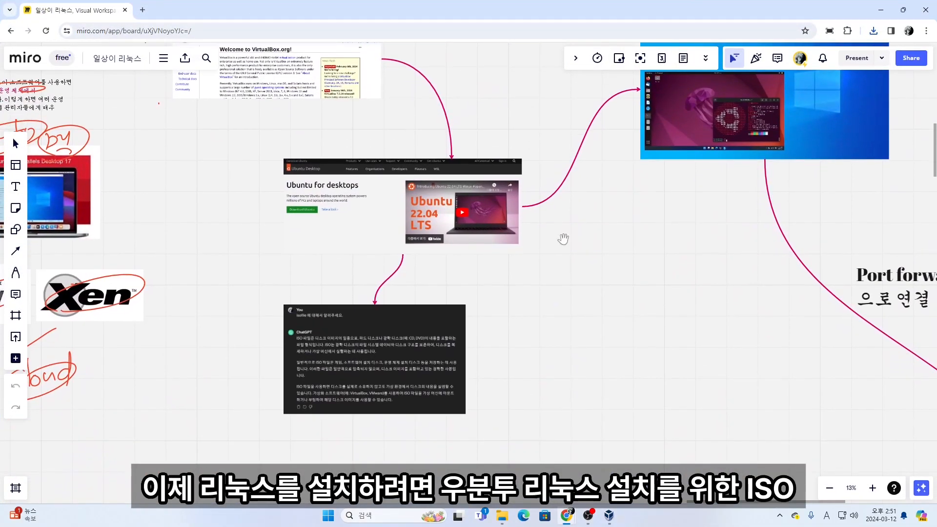
{"action": "key", "text": "ctrl+plus"}
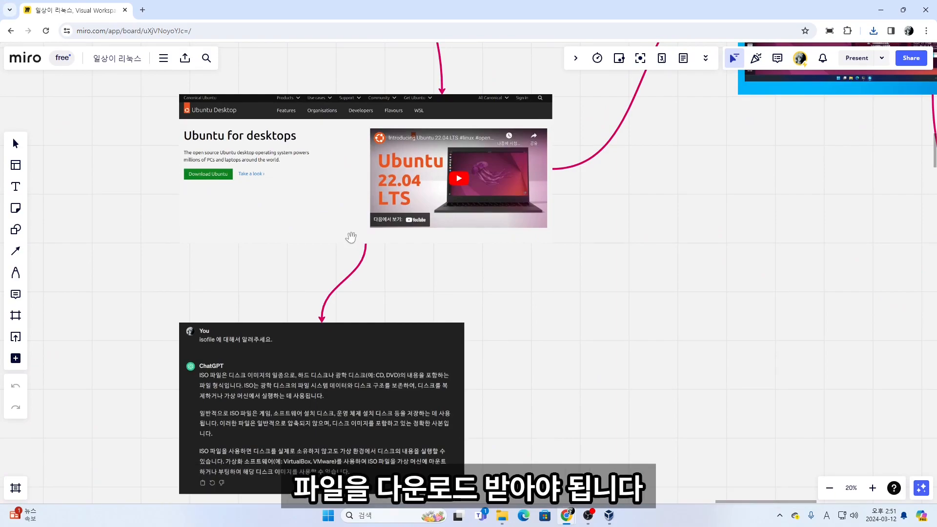
{"action": "left_click_drag", "start_coordinate": [458, 277], "coordinate": [496, 200]}
{"action": "key", "text": "p"}
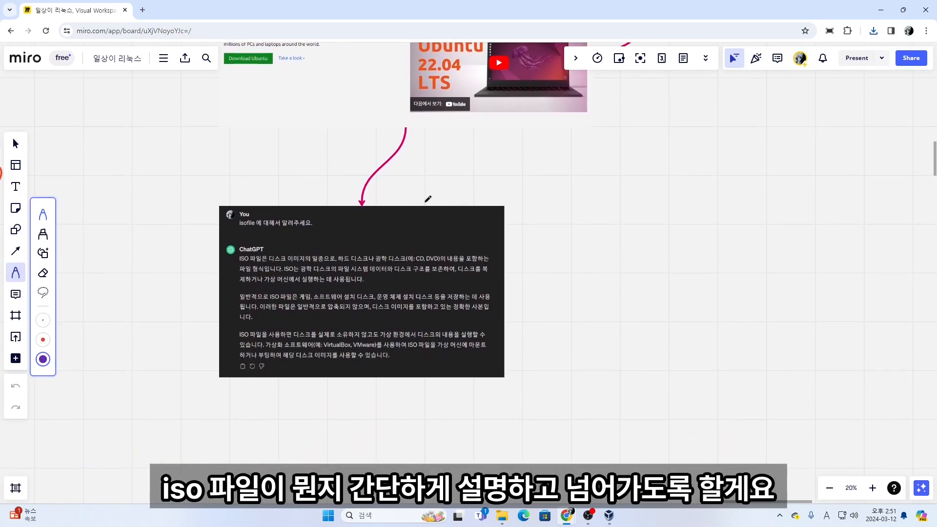
{"action": "key", "text": "ctrl+plus"}
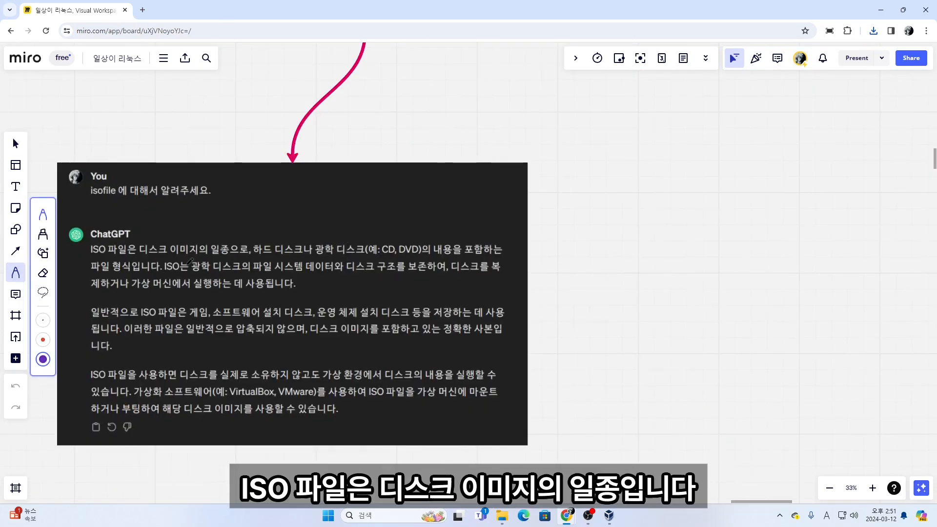
Underline 디스크 이미지, 가상화 소프트웨어 and the VirtualBox/VMware examples in purple
{"action": "left_click_drag", "start_coordinate": [142, 254], "coordinate": [183, 254]}
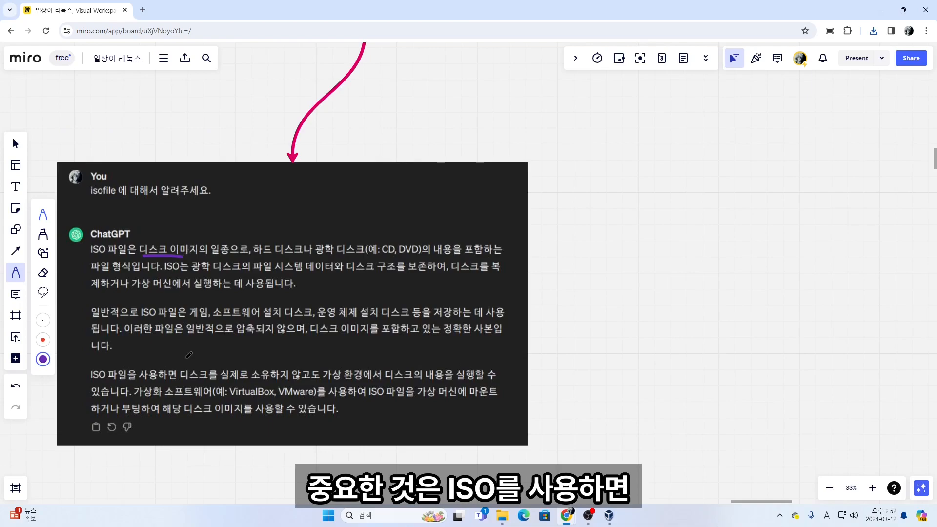
{"action": "left_click_drag", "start_coordinate": [191, 382], "coordinate": [244, 381]}
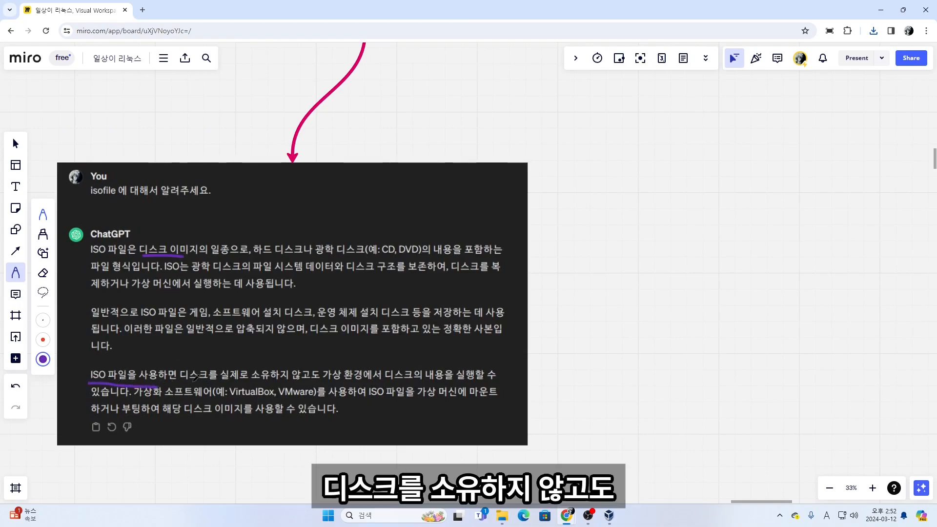
{"action": "mouse_move", "coordinate": [391, 379]}
{"action": "left_mouse_down"}
{"action": "mouse_move", "coordinate": [476, 380]}
{"action": "mouse_move", "coordinate": [476, 365]}
{"action": "left_mouse_up"}
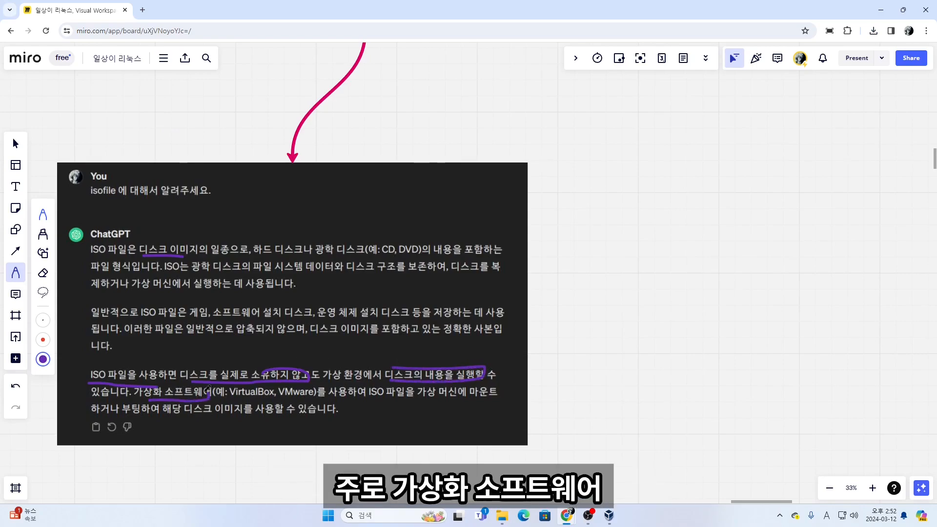
{"action": "left_click_drag", "start_coordinate": [208, 393], "coordinate": [162, 392]}
{"action": "left_click_drag", "start_coordinate": [253, 396], "coordinate": [222, 389]}
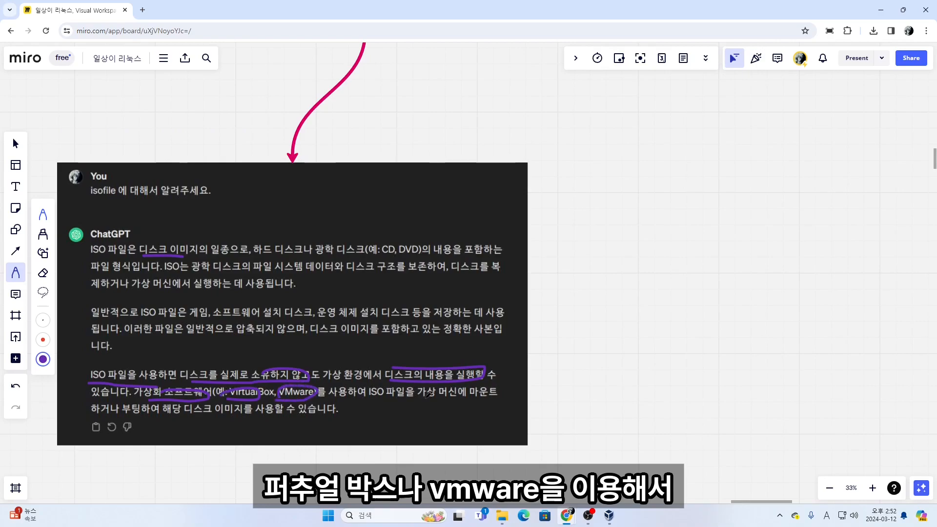
{"action": "left_click_drag", "start_coordinate": [425, 398], "coordinate": [438, 397]}
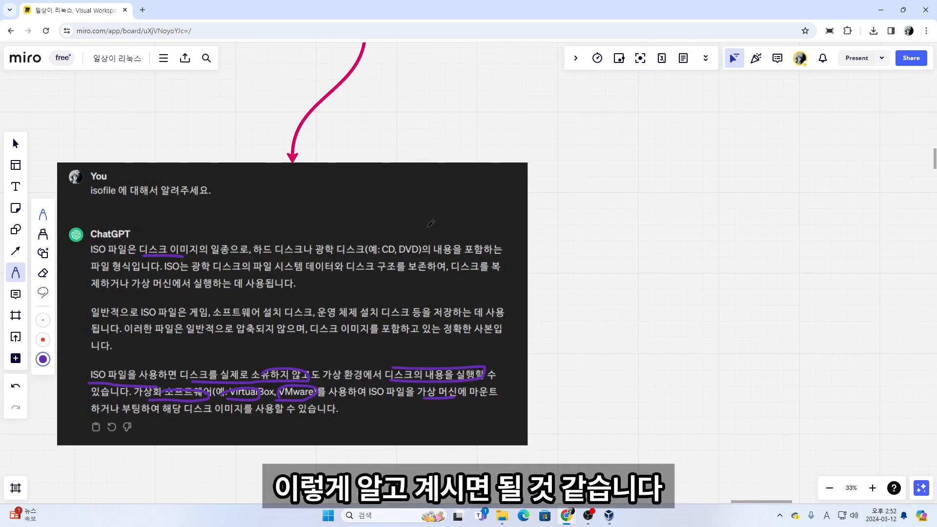
Search 'ubuntu iso download' and start downloading Ubuntu 22.04.4 Desktop from ubuntu.com
{"action": "left_click", "coordinate": [142, 9]}
{"action": "type", "text": "ubu"}
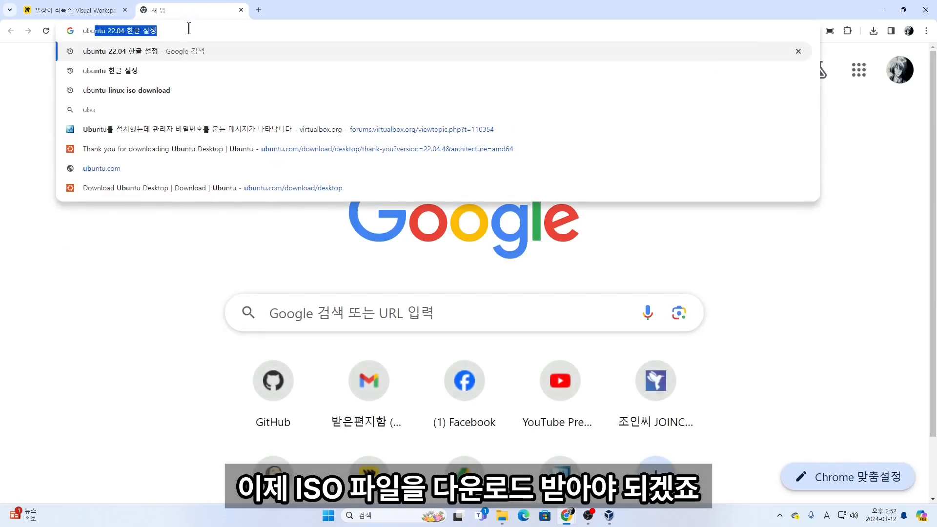
{"action": "type", "text": "ntu iso do"}
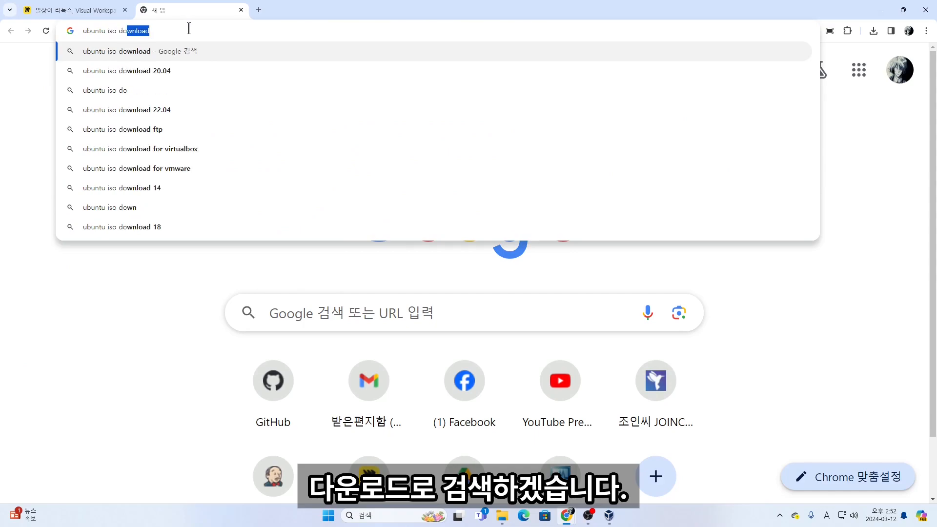
{"action": "key", "text": "Return"}
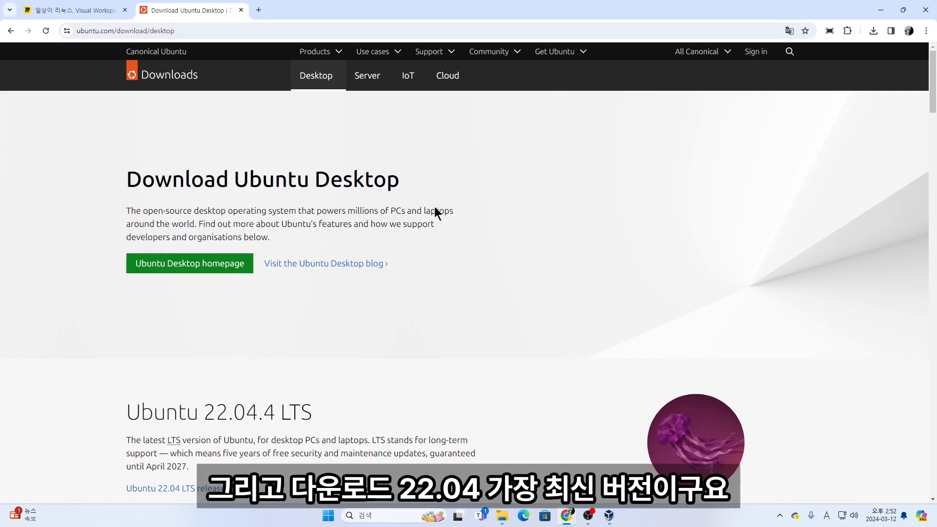
{"action": "scroll", "coordinate": [556, 259], "scroll_direction": "down", "scroll_amount": 2}
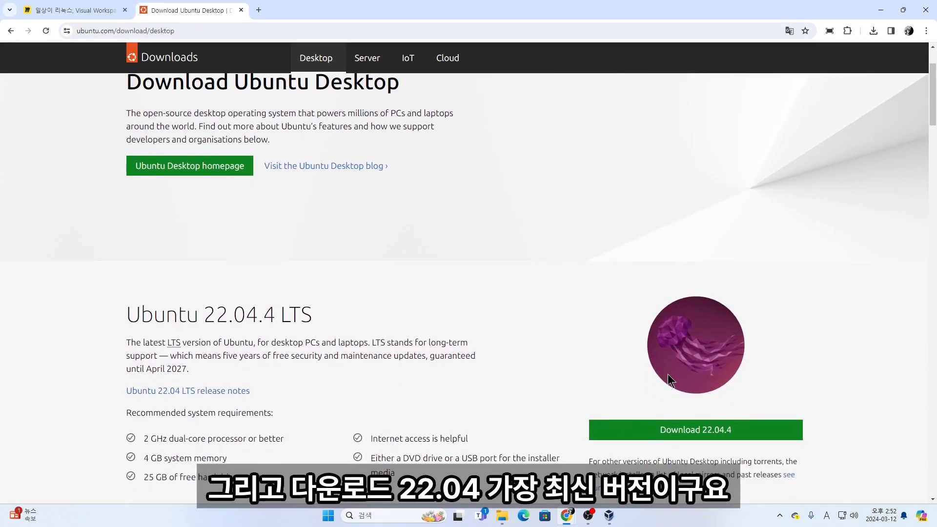
{"action": "left_click", "coordinate": [719, 434]}
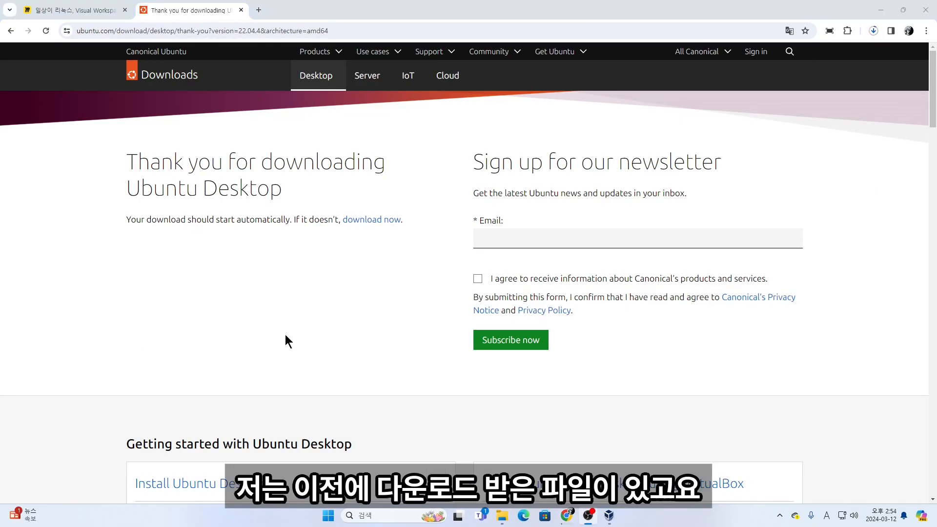
Confirm the Ubuntu ISO is in Downloads, then minimize the windows to reveal VirtualBox Manager
{"action": "left_click", "coordinate": [502, 515]}
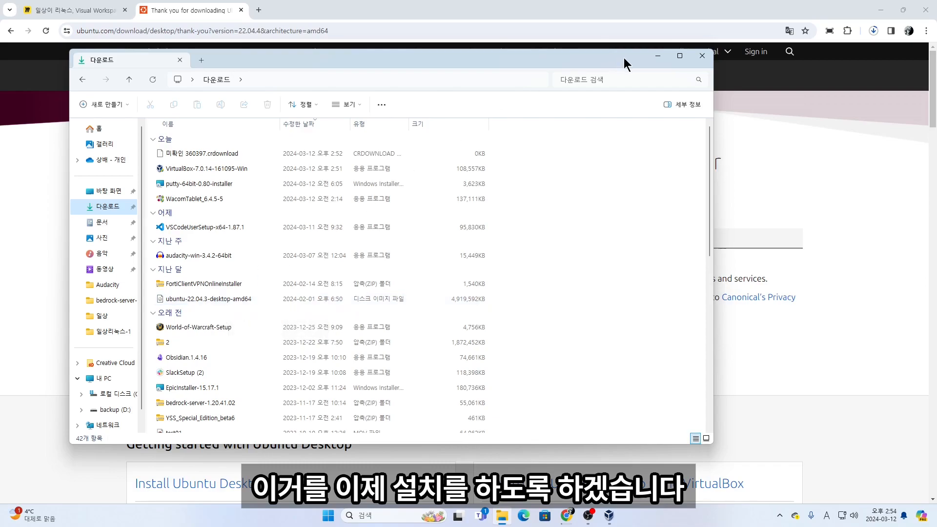
{"action": "left_click", "coordinate": [657, 57]}
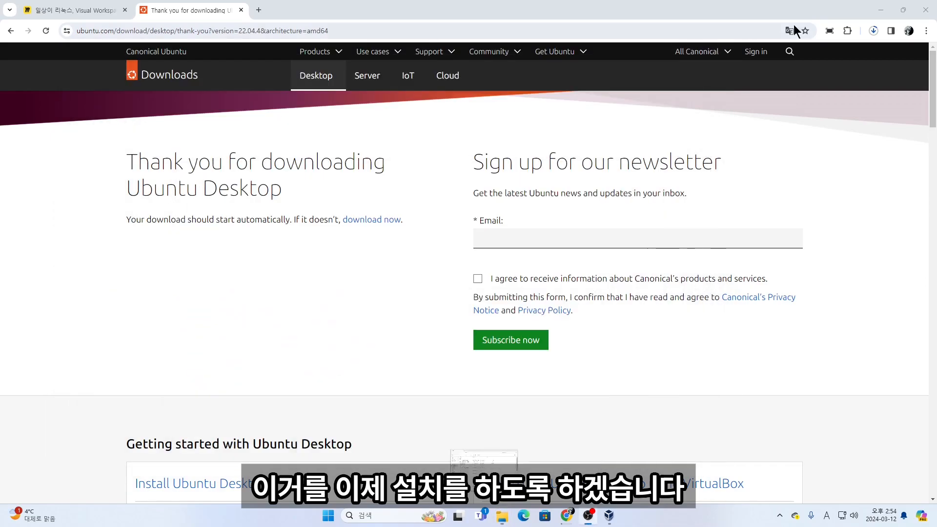
{"action": "left_click", "coordinate": [881, 10]}
{"action": "left_click_drag", "start_coordinate": [341, 109], "coordinate": [355, 79]}
Start a new virtual machine named my-ubuntu-linux
{"action": "left_click", "coordinate": [125, 89]}
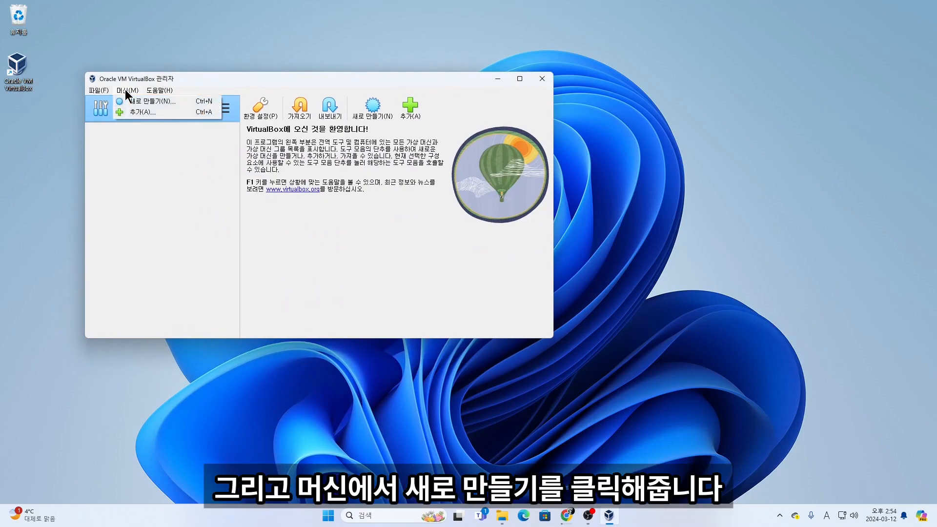
{"action": "left_click", "coordinate": [140, 100]}
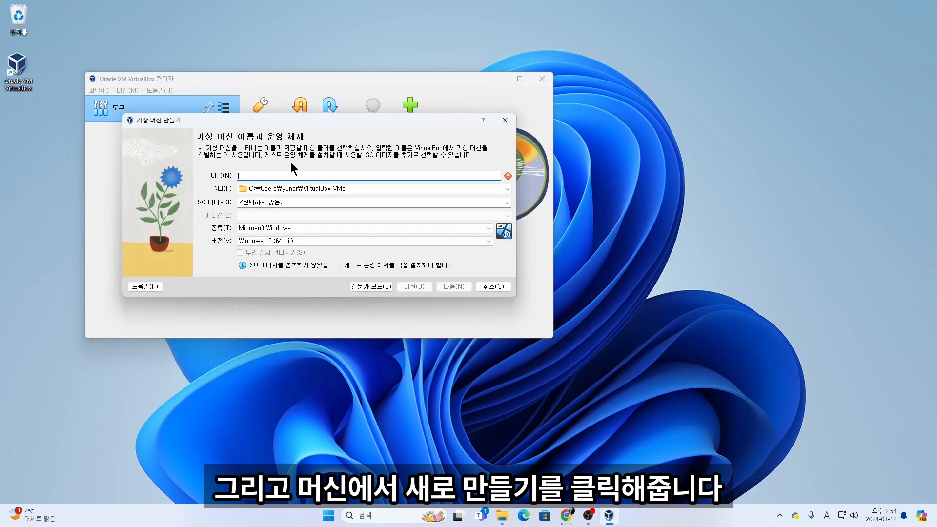
{"action": "type", "text": "my-"}
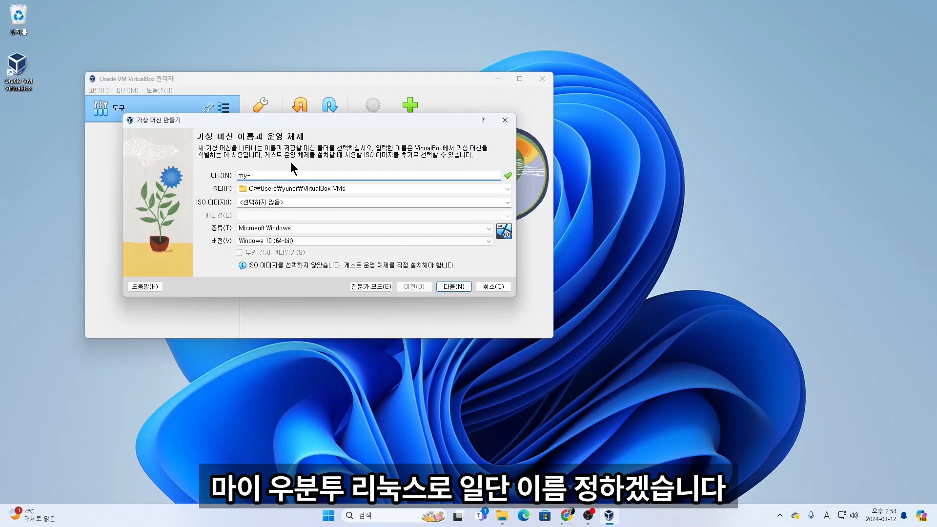
{"action": "type", "text": "ubuntu-linux"}
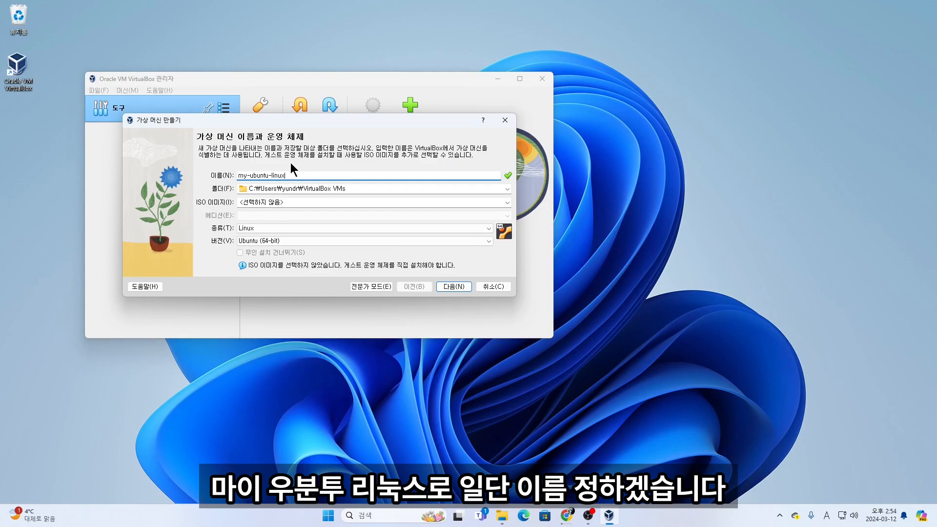
Use ubuntu-22.04.3-desktop-amd64.iso from Downloads as the image and skip unattended installation
{"action": "left_click", "coordinate": [290, 202]}
{"action": "left_click", "coordinate": [508, 202]}
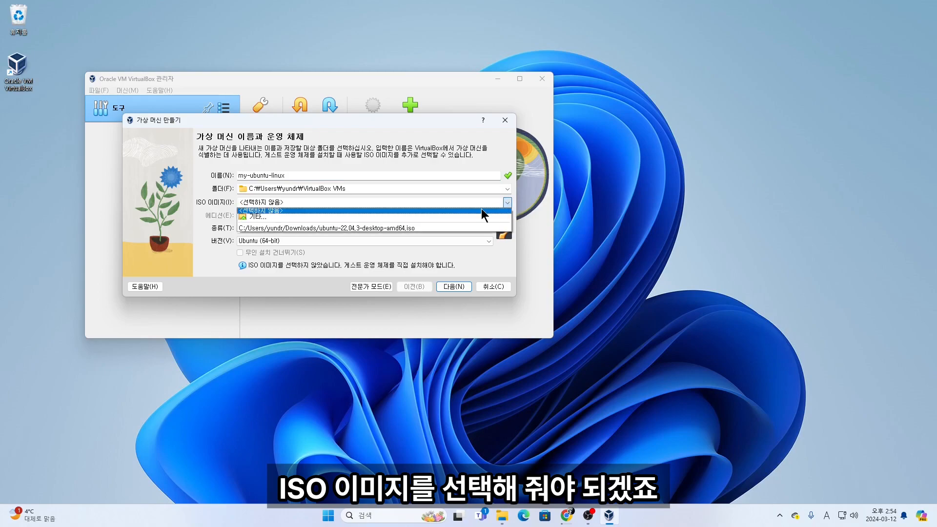
{"action": "left_click", "coordinate": [308, 219]}
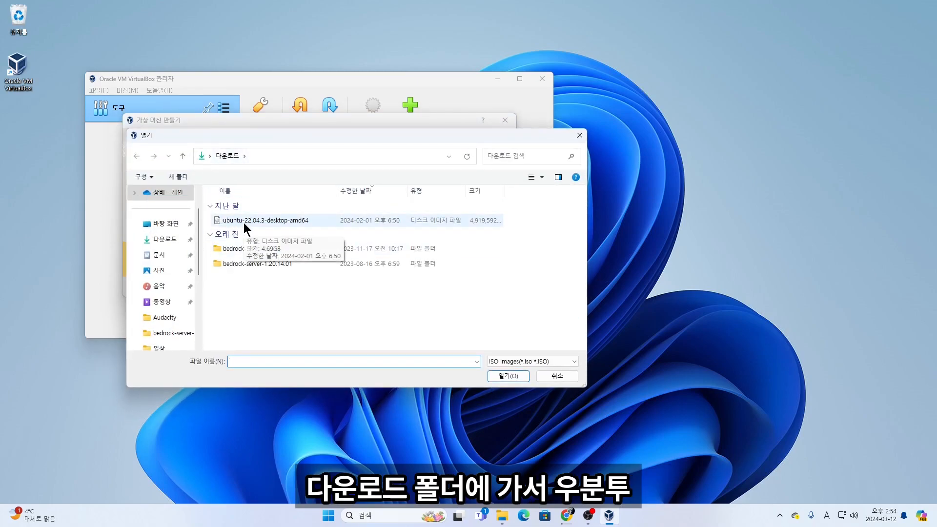
{"action": "left_click", "coordinate": [257, 222]}
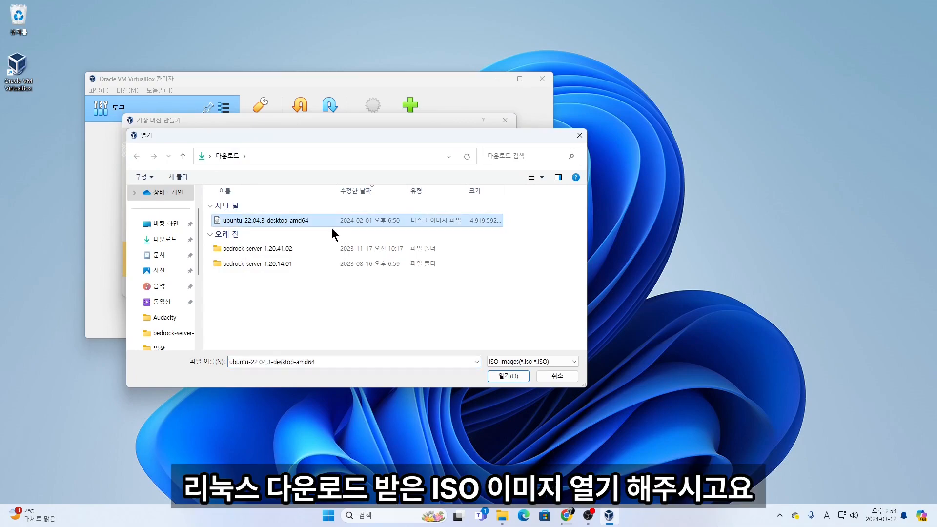
{"action": "left_click", "coordinate": [510, 376]}
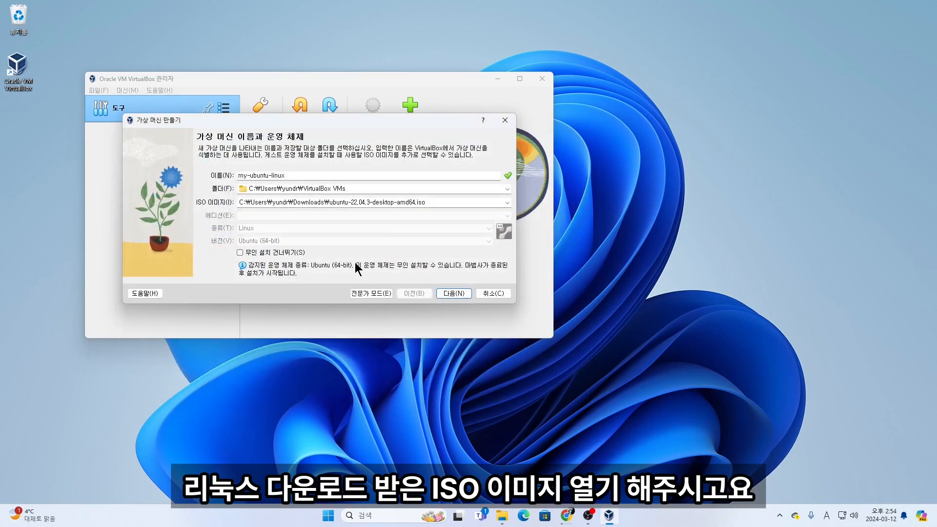
{"action": "left_click", "coordinate": [240, 253]}
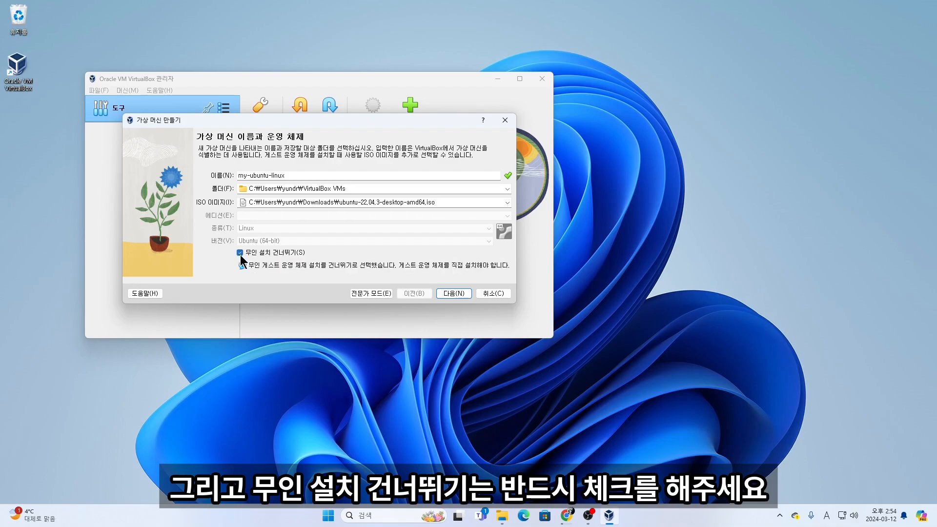
{"action": "left_click", "coordinate": [454, 294]}
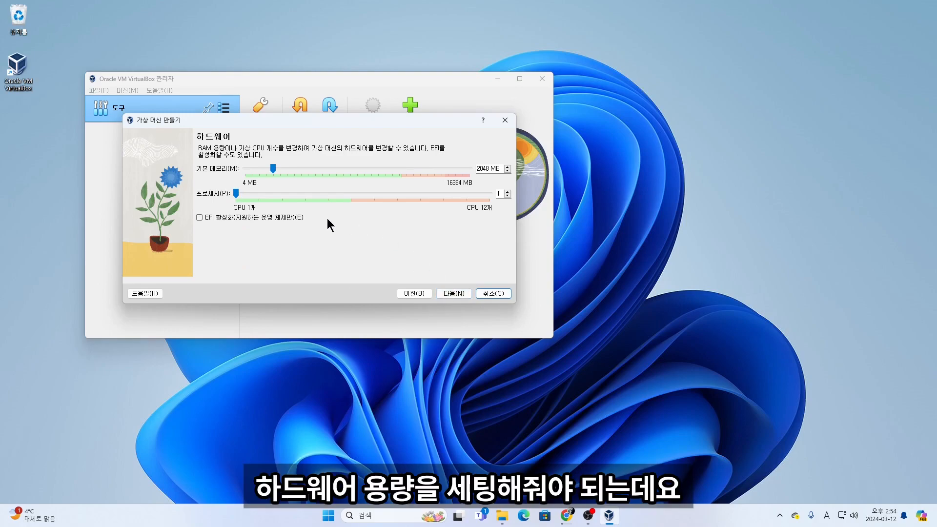
Give my-ubuntu-linux 4096 MB memory and a 50 GB disk, finish the wizard, and start it
{"action": "left_click_drag", "start_coordinate": [273, 169], "coordinate": [302, 170]}
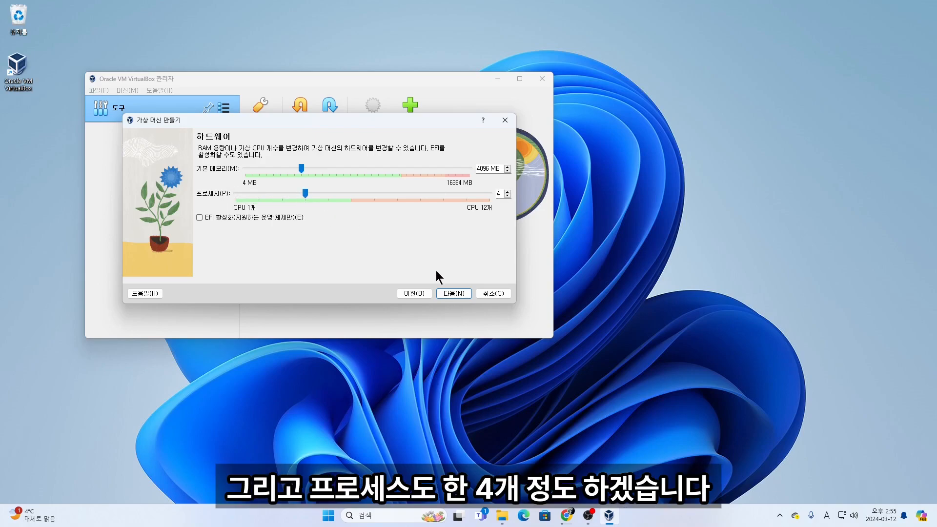
{"action": "left_click", "coordinate": [454, 293]}
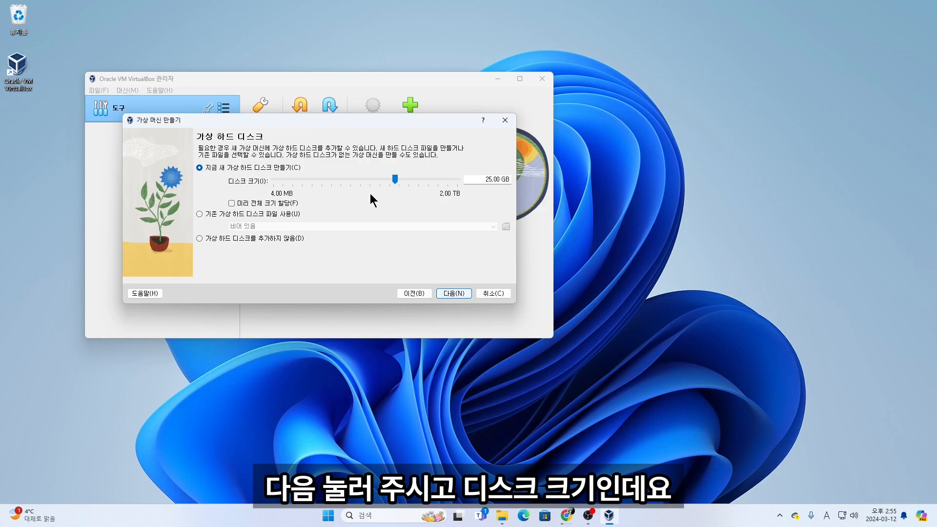
{"action": "double_click", "coordinate": [489, 179]}
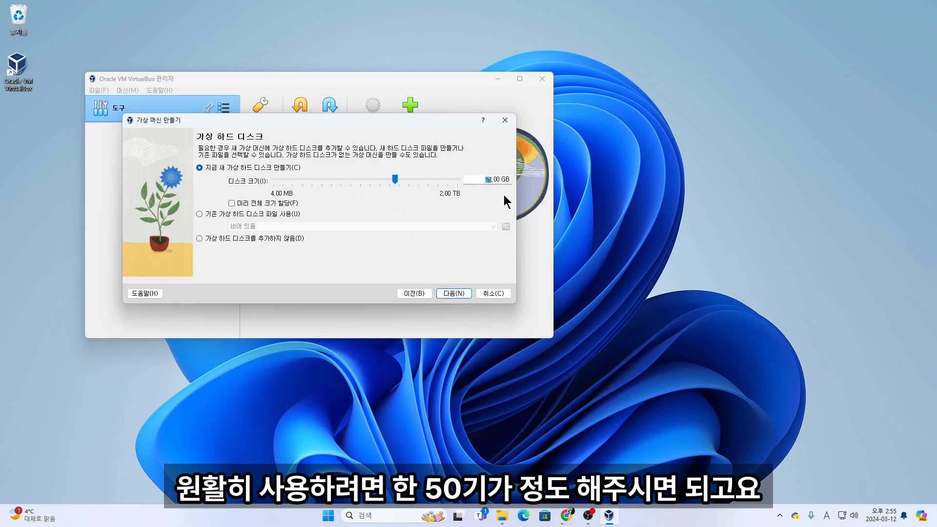
{"action": "type", "text": "50"}
{"action": "left_click", "coordinate": [458, 294]}
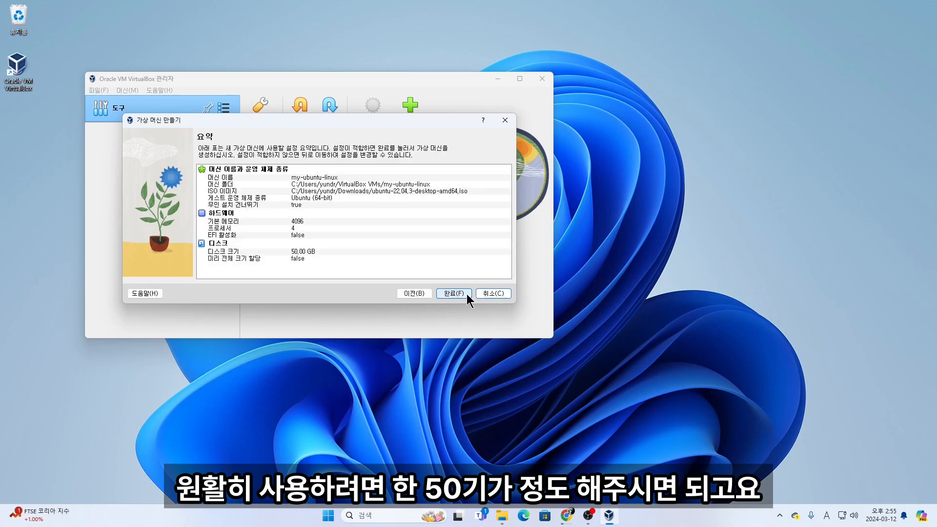
{"action": "left_click", "coordinate": [454, 293]}
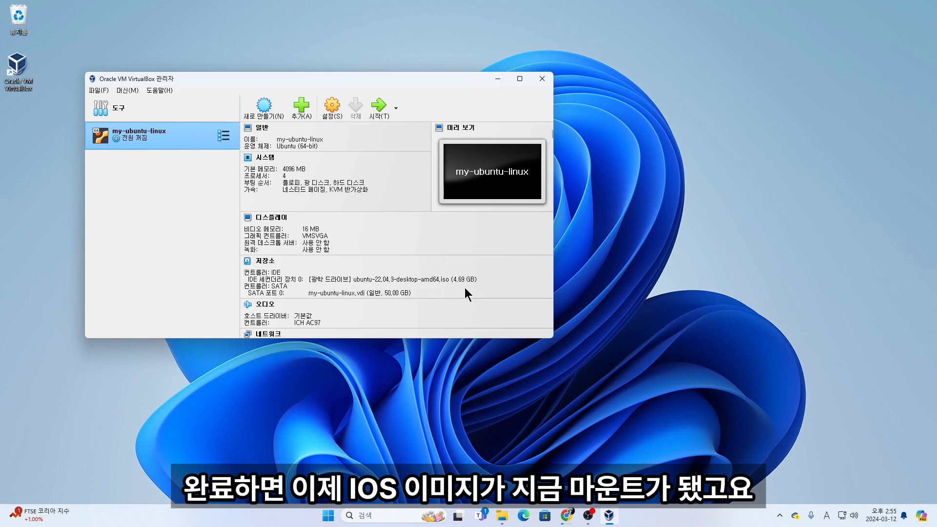
{"action": "double_click", "coordinate": [177, 131]}
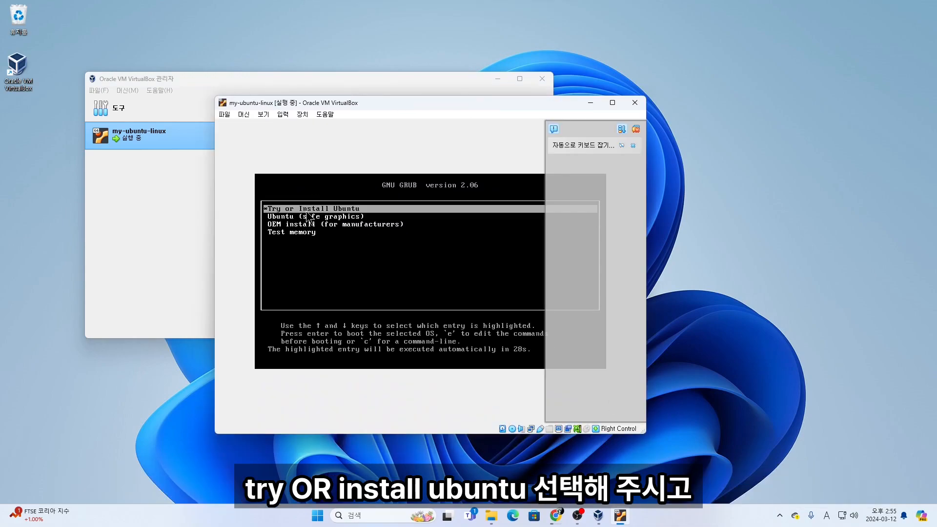
Boot 'Try or Install Ubuntu', dismiss the notifications, and choose 한국어 as the installer language
{"action": "key", "text": "Return"}
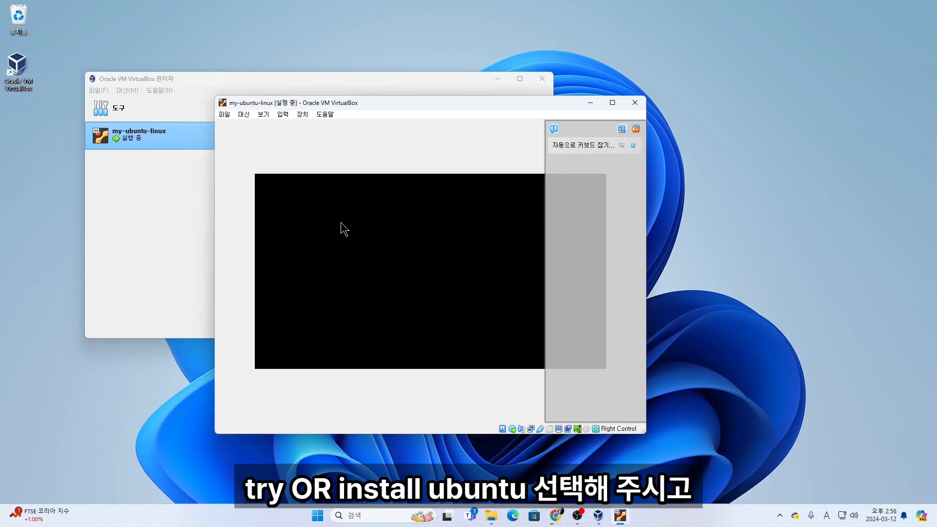
{"action": "left_click", "coordinate": [636, 128]}
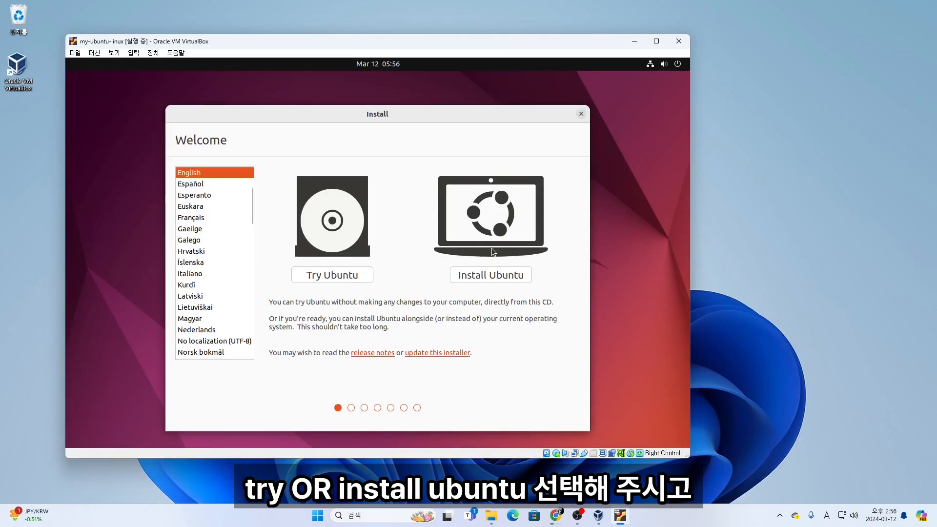
{"action": "left_click_drag", "start_coordinate": [493, 116], "coordinate": [487, 104]}
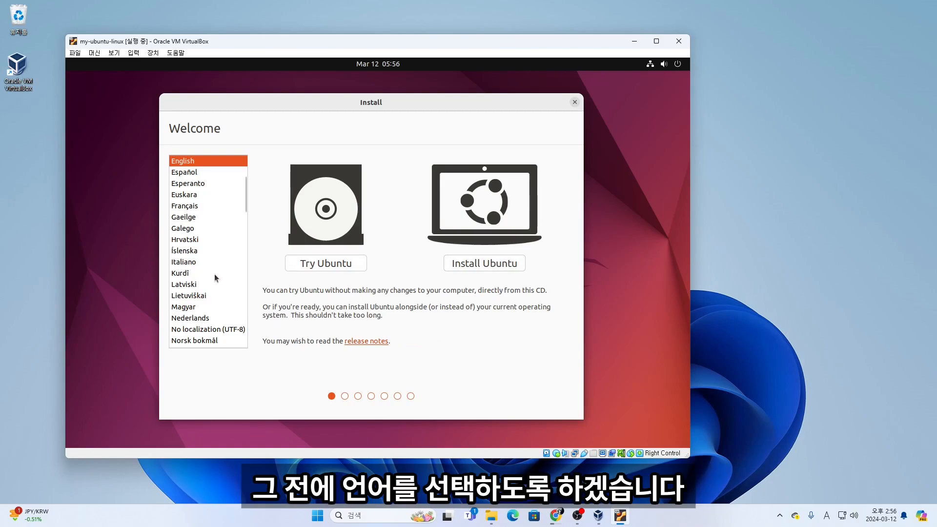
{"action": "scroll", "coordinate": [215, 274], "scroll_direction": "down", "scroll_amount": 4}
{"action": "scroll", "coordinate": [216, 278], "scroll_direction": "down", "scroll_amount": 10}
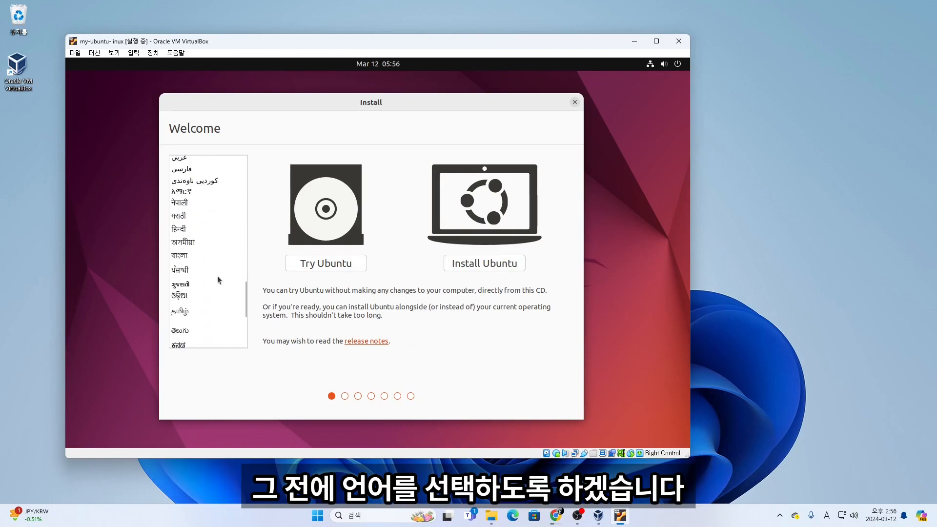
{"action": "left_click", "coordinate": [197, 298]}
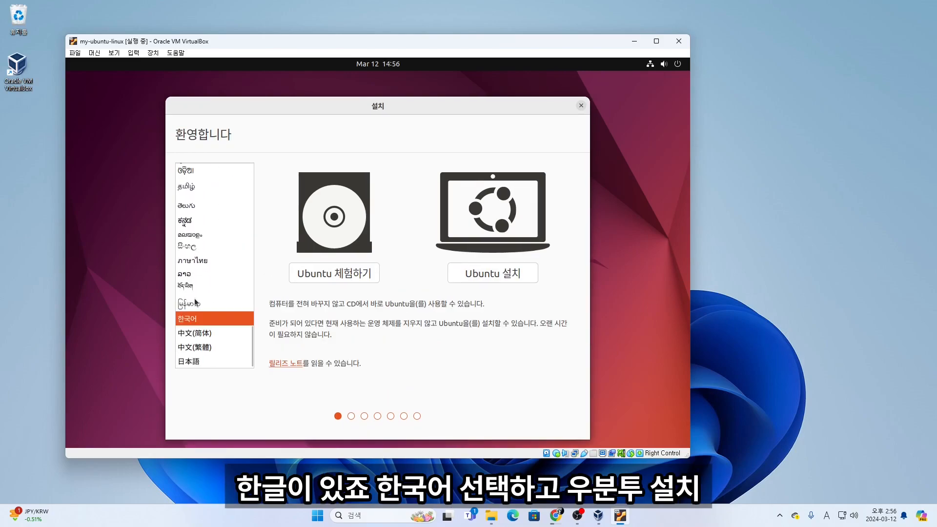
Install Ubuntu with Korean keyboard, normal install with updates, full-disk erase, and Seoul time zone
{"action": "left_click", "coordinate": [489, 270]}
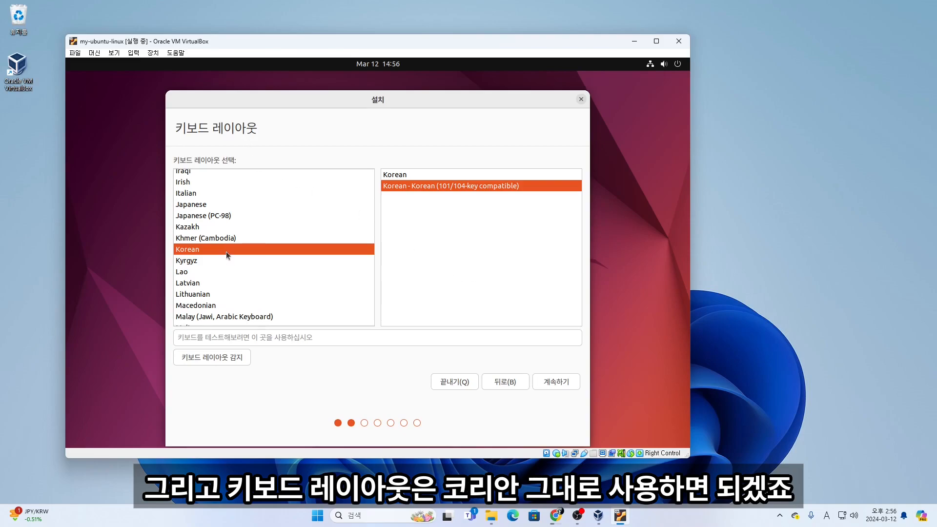
{"action": "left_click", "coordinate": [557, 383]}
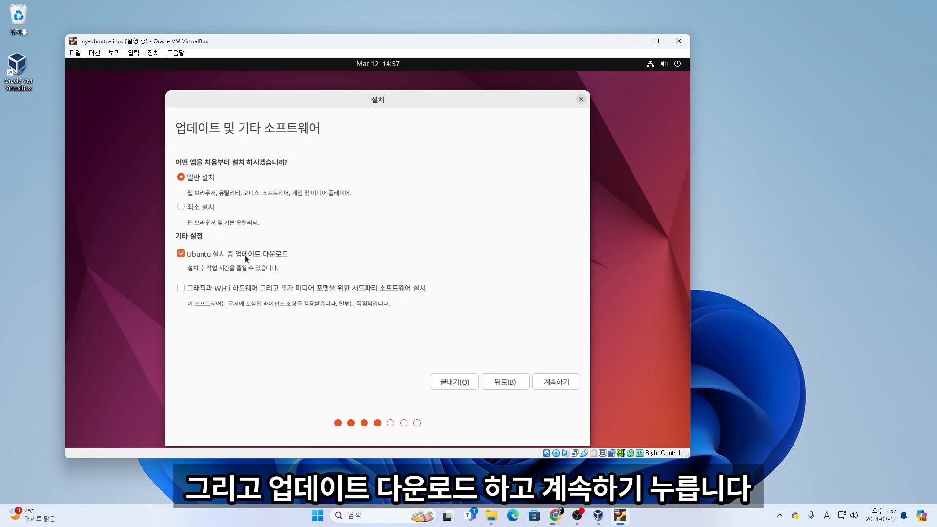
{"action": "left_click", "coordinate": [567, 381]}
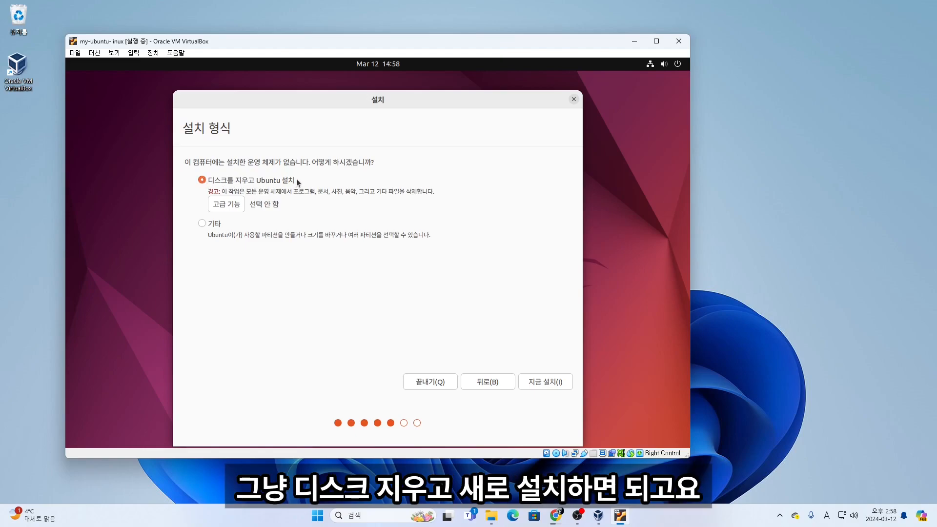
{"action": "left_click", "coordinate": [559, 383]}
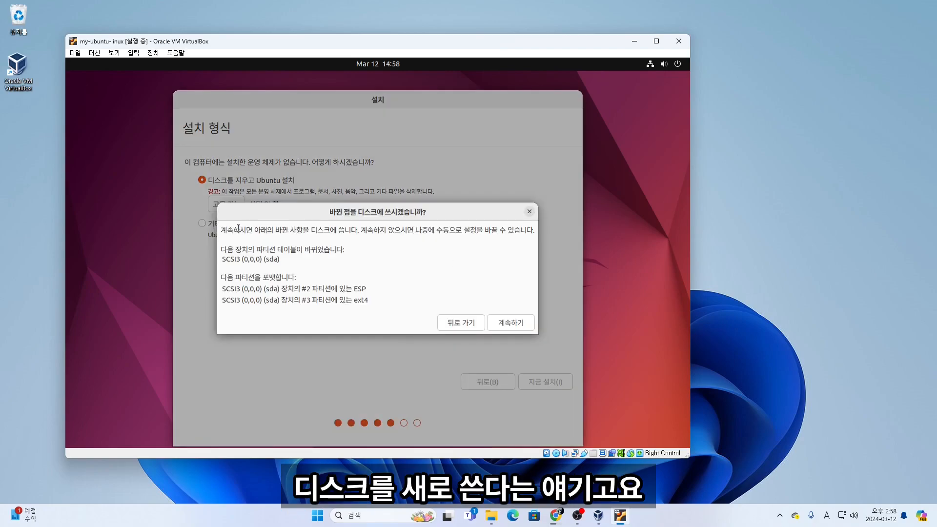
{"action": "left_click_drag", "start_coordinate": [222, 230], "coordinate": [374, 236]}
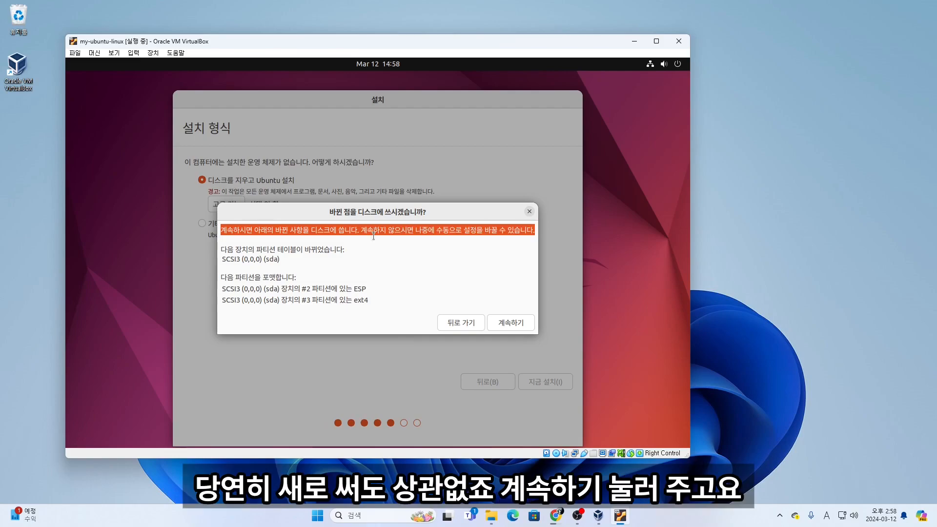
{"action": "left_click", "coordinate": [516, 323]}
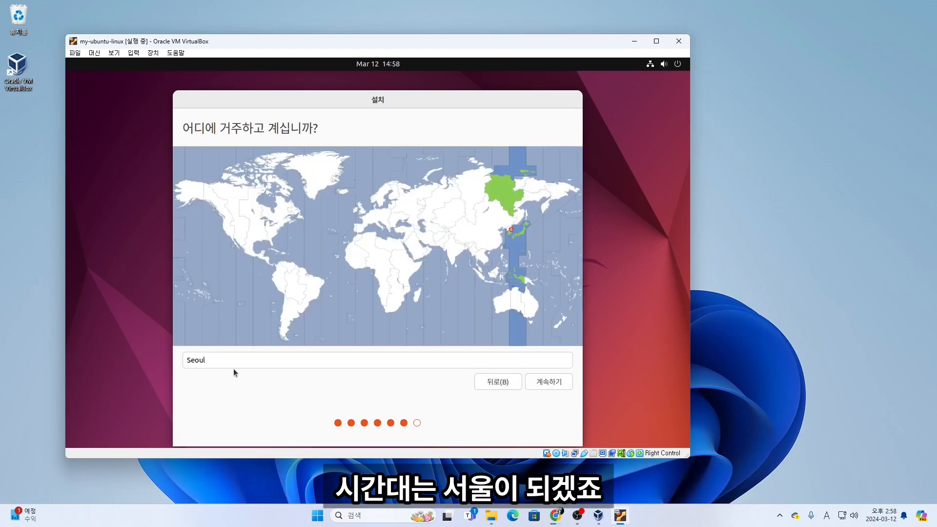
{"action": "left_click", "coordinate": [556, 381]}
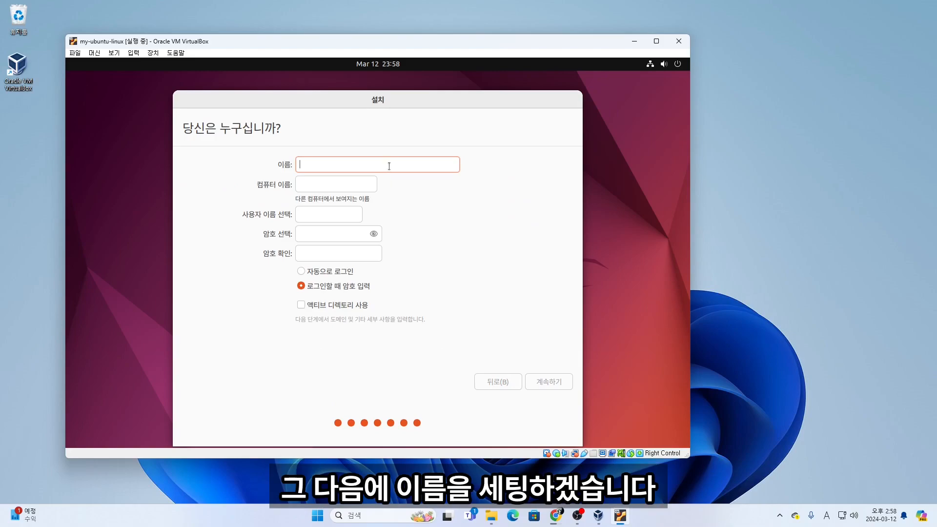
Enter the user's name, replace the computer name, and fill in the username
{"action": "type", "text": "yundream"}
{"action": "key", "text": "Tab"}
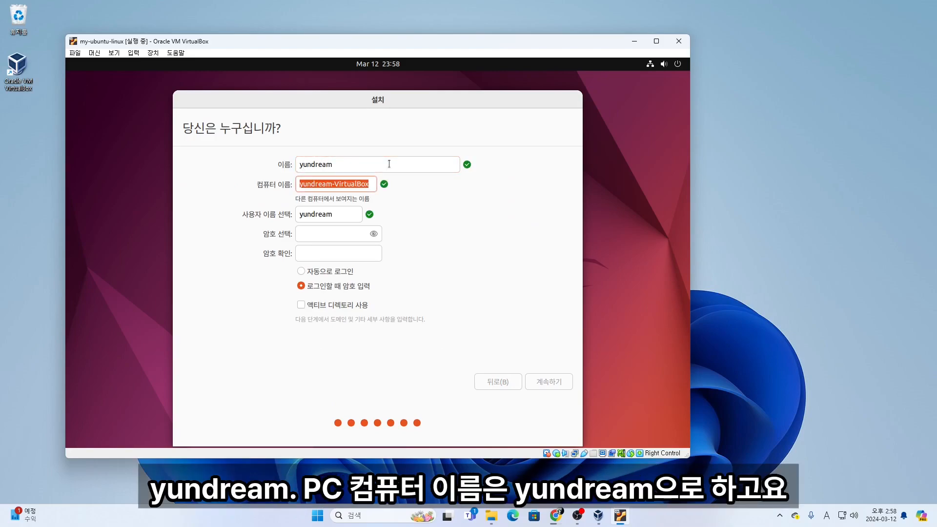
{"action": "key", "text": "BackSpace"}
{"action": "type", "text": "yundream"}
{"action": "key", "text": "Tab"}
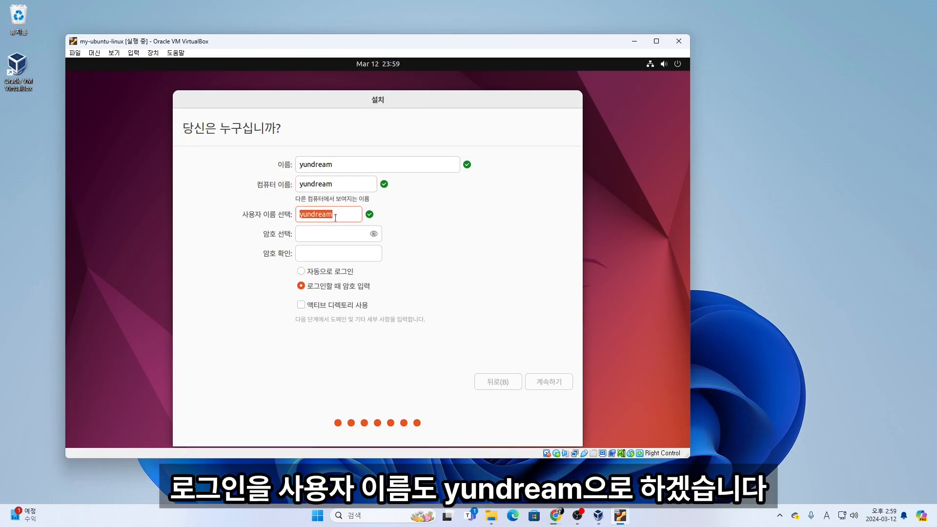
{"action": "type", "text": "yundream"}
Enter and confirm the login password, then continue so the installation completes
{"action": "key", "text": "Tab"}
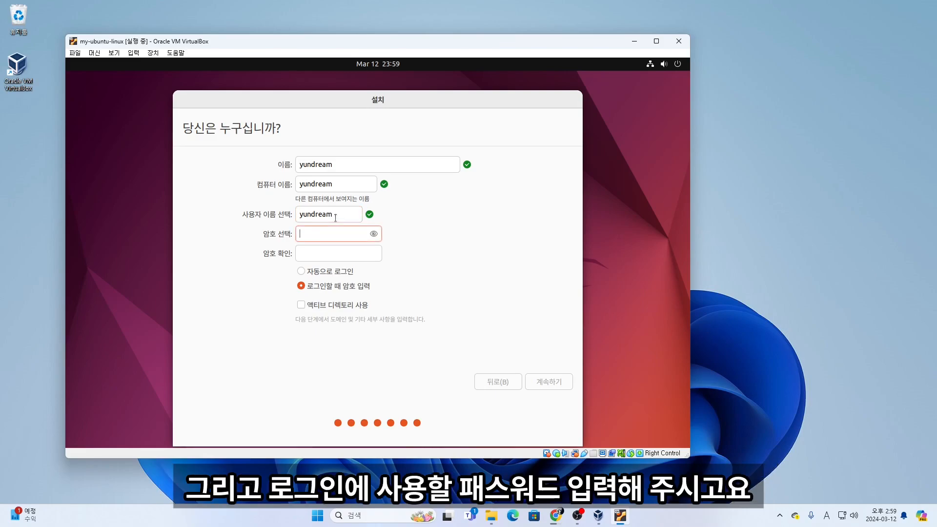
{"action": "type", "text": "123"}
{"action": "key", "text": "BackSpace"}
{"action": "key", "text": "BackSpace"}
{"action": "key", "text": "BackSpace"}
{"action": "type", "text": "123456"}
{"action": "key", "text": "Tab"}
{"action": "type", "text": "123456"}
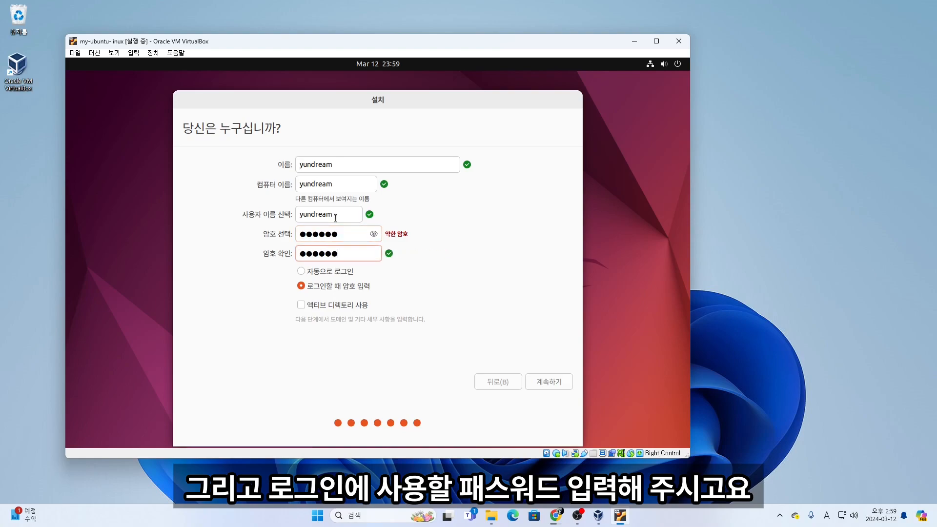
{"action": "left_click", "coordinate": [554, 385]}
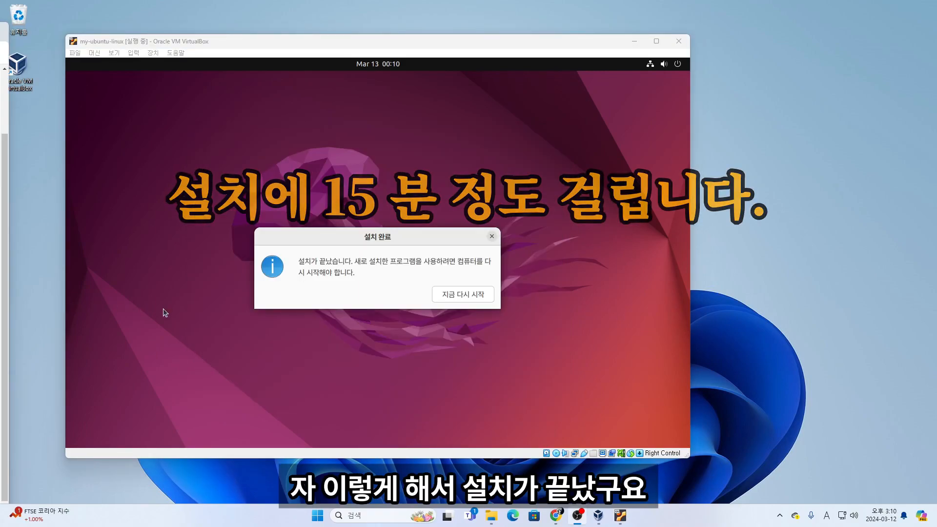
Restart into the installed Ubuntu, pass the remove-medium prompt, and log in with the user's password
{"action": "left_click", "coordinate": [453, 295]}
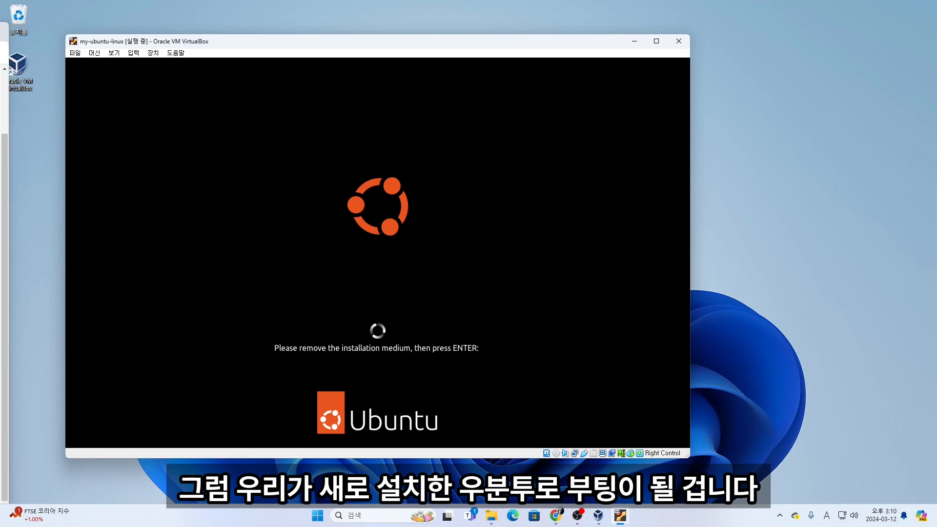
{"action": "key", "text": "Return"}
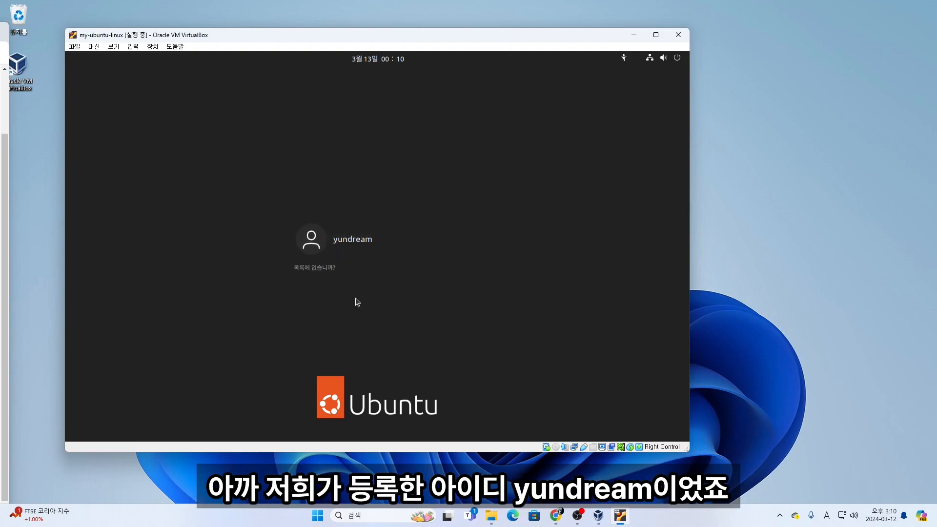
{"action": "left_click", "coordinate": [364, 241]}
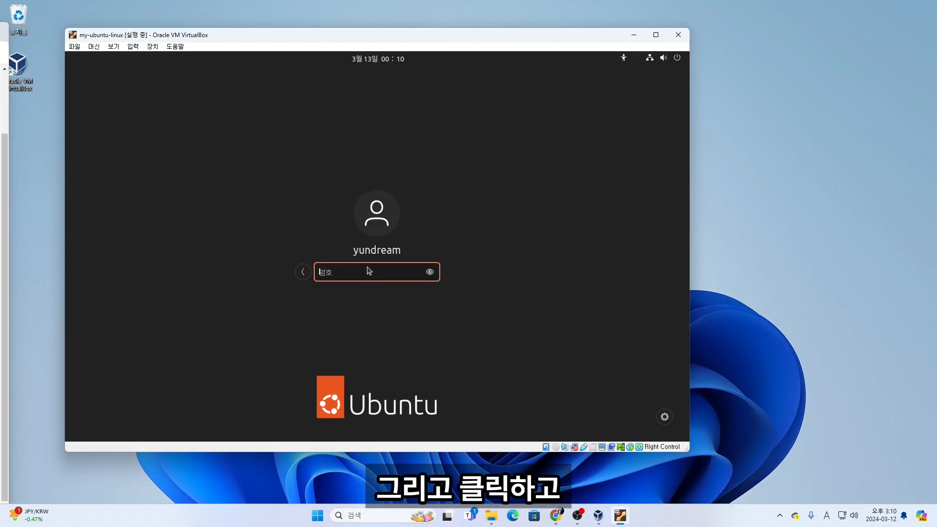
{"action": "type", "text": "******"}
{"action": "key", "text": "Return"}
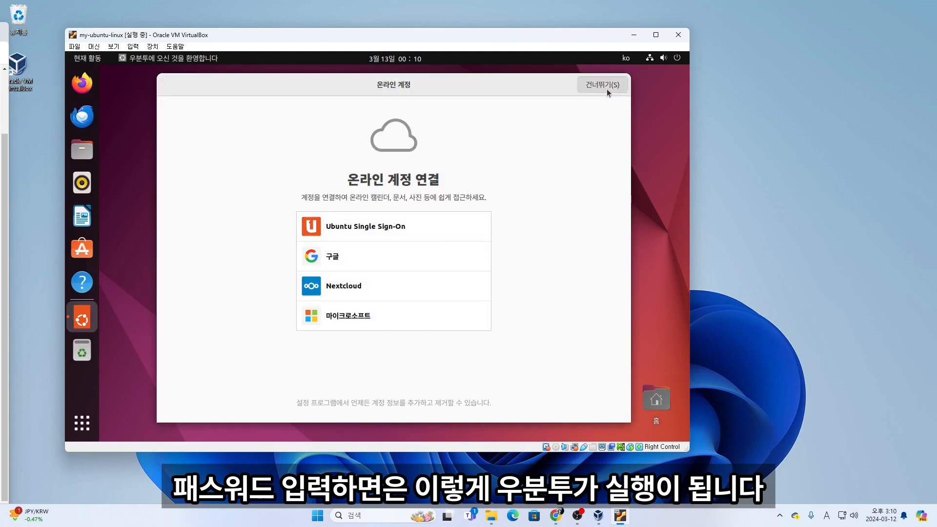
Skip the online accounts and Ubuntu Pro pages, force-quit the hung welcome app, and launch Firefox
{"action": "left_click", "coordinate": [607, 89]}
{"action": "left_click", "coordinate": [607, 89]}
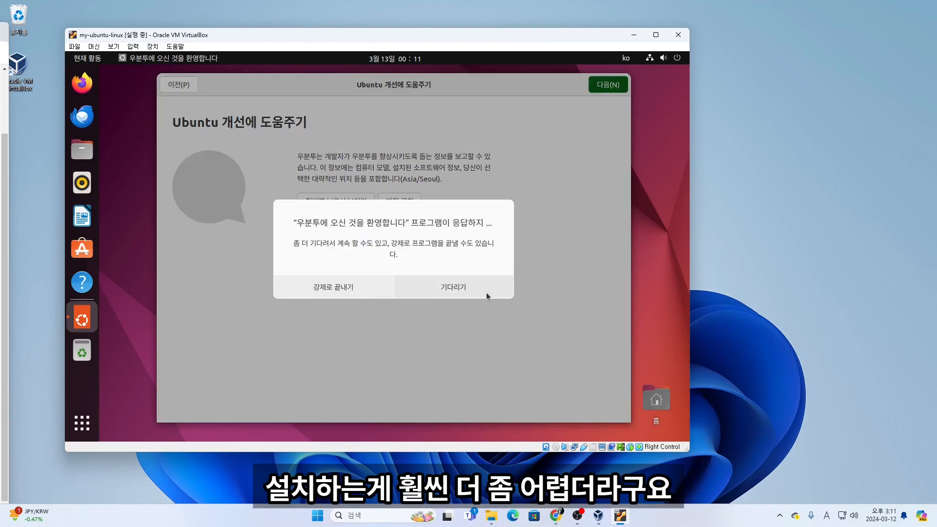
{"action": "left_click", "coordinate": [325, 290]}
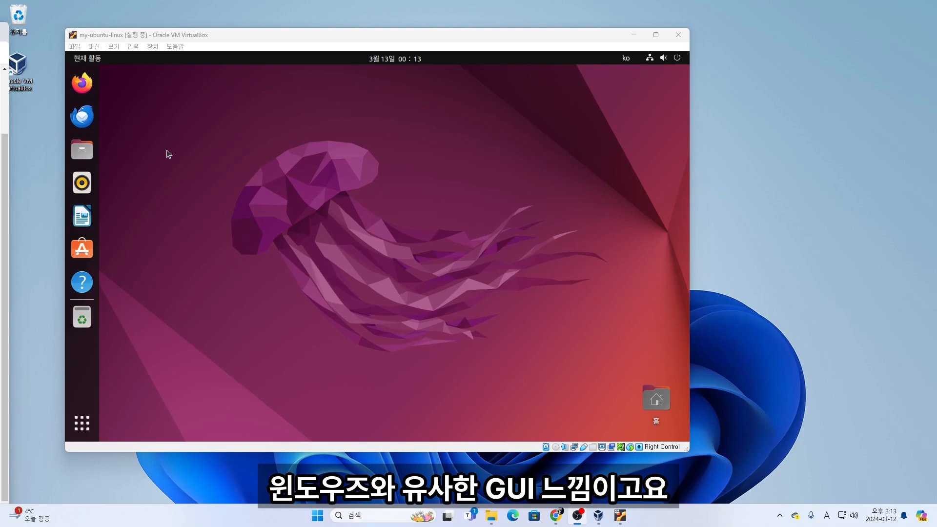
{"action": "left_click", "coordinate": [82, 83]}
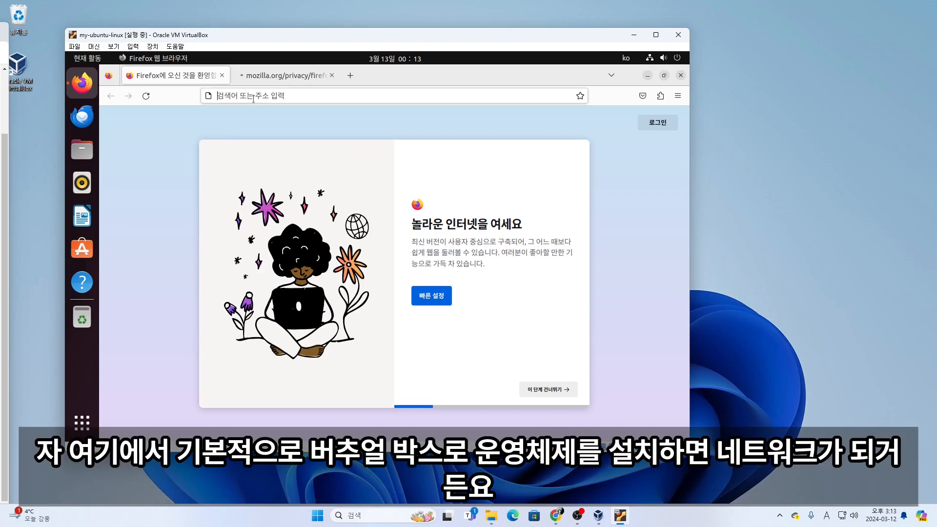
Open naver.com in Firefox and switch on the Korean Hangul input method
{"action": "left_click", "coordinate": [253, 99]}
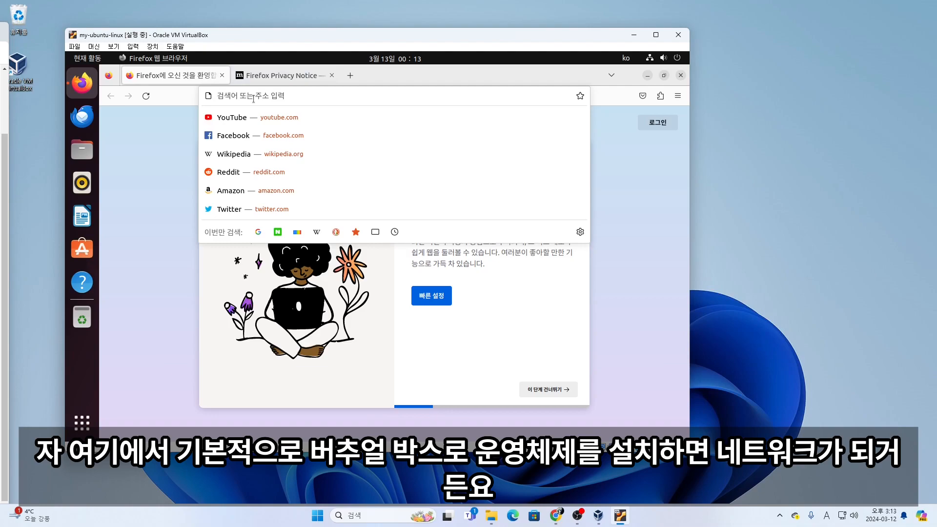
{"action": "type", "text": "naver.com"}
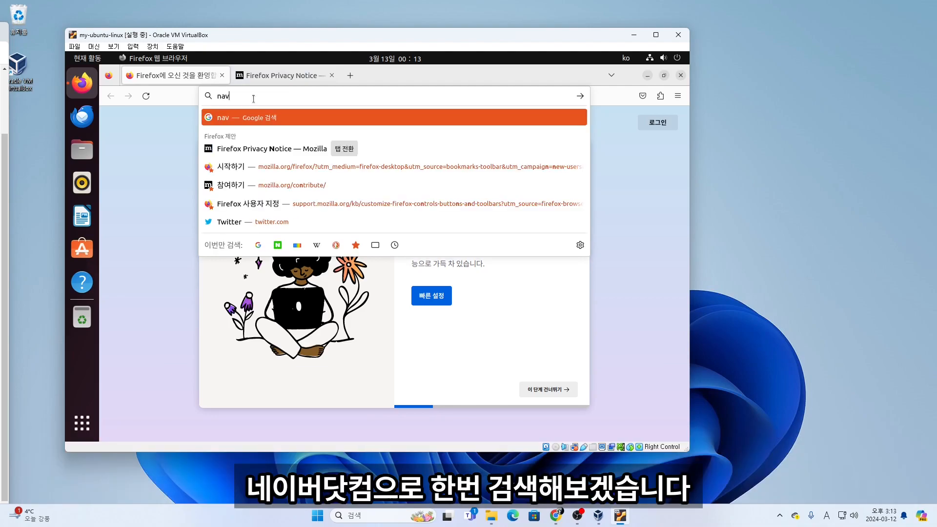
{"action": "key", "text": "Return"}
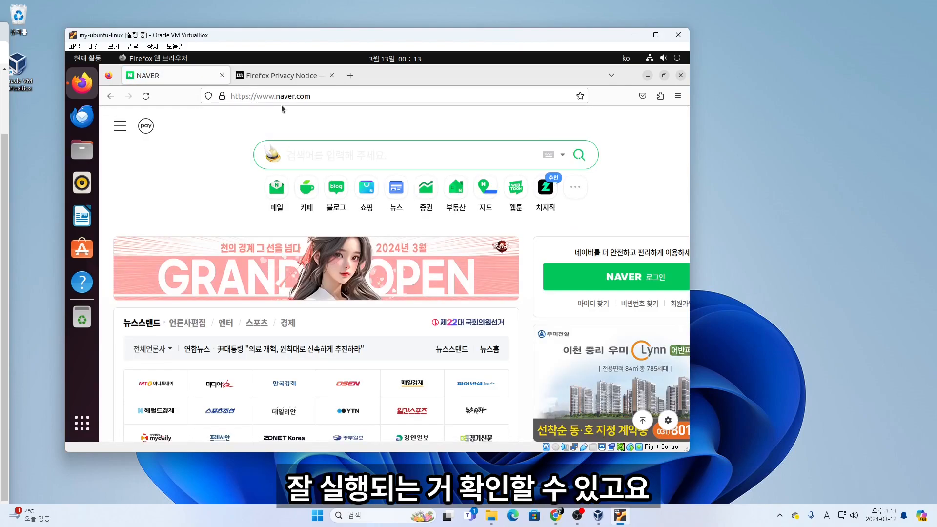
{"action": "left_click", "coordinate": [625, 58]}
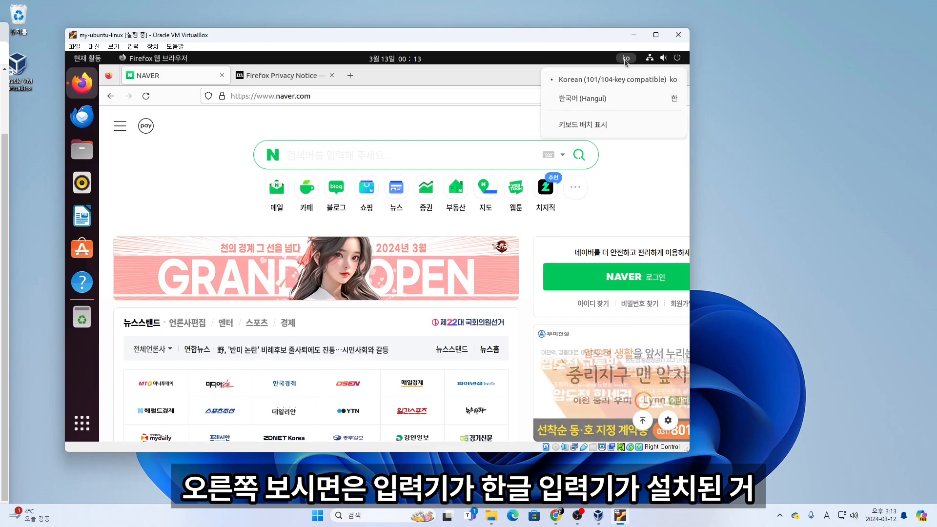
{"action": "left_click", "coordinate": [592, 99]}
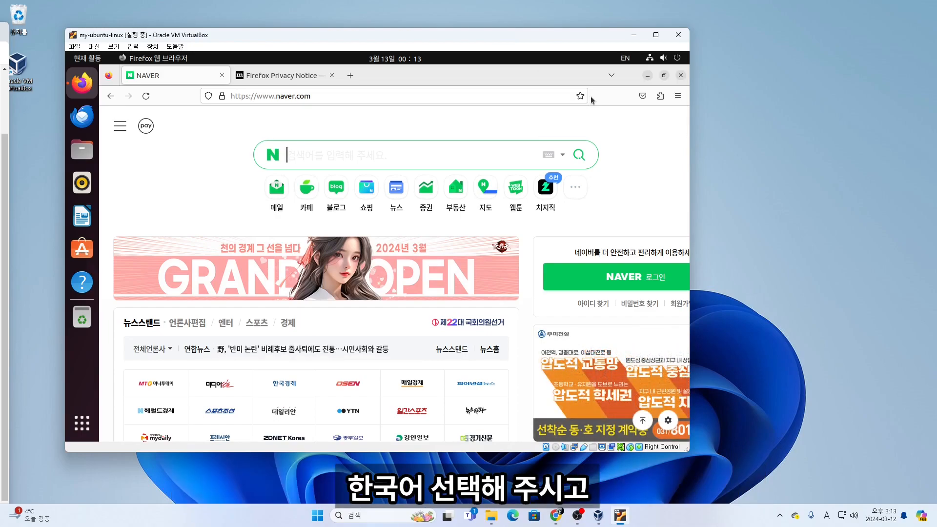
{"action": "key", "text": "Hangul"}
Search Naver for 우분투 리눅스, toggling Korean input with Shift+Space
{"action": "left_click", "coordinate": [354, 154]}
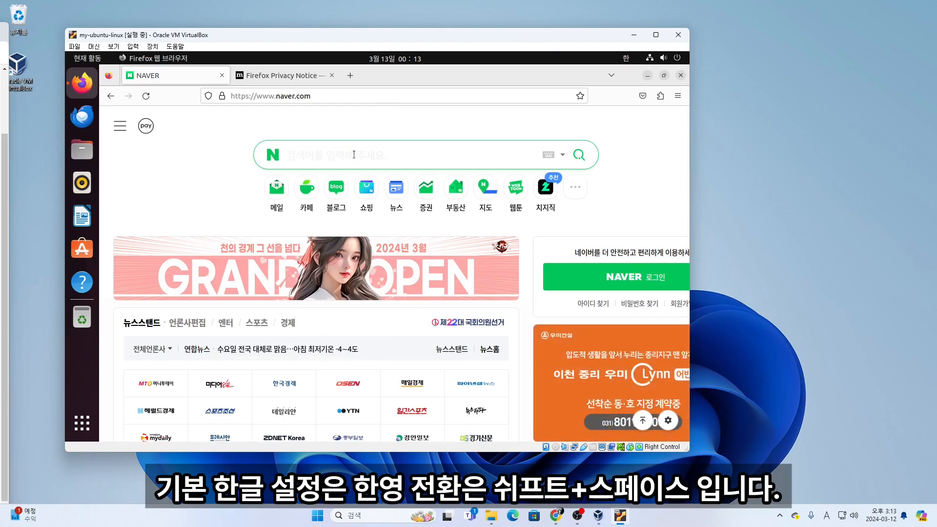
{"action": "key", "text": "shift+space"}
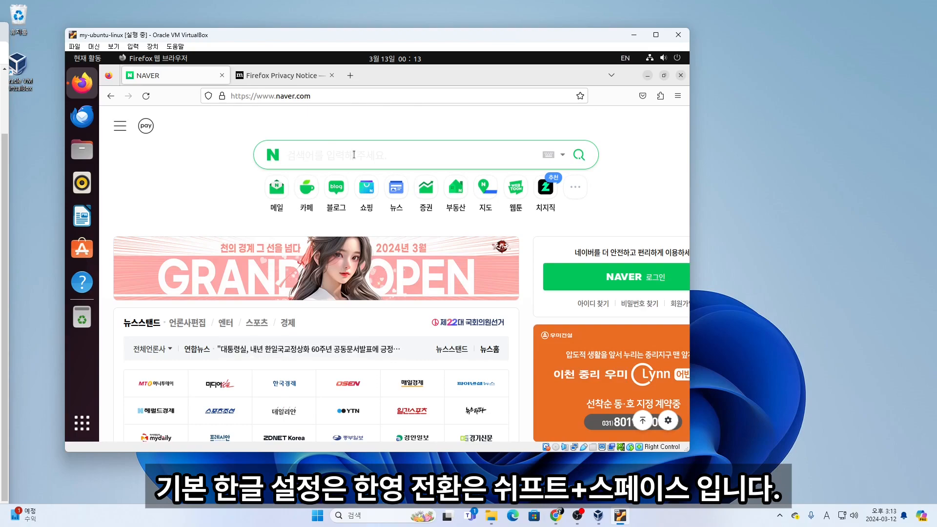
{"action": "key", "text": "shift+space"}
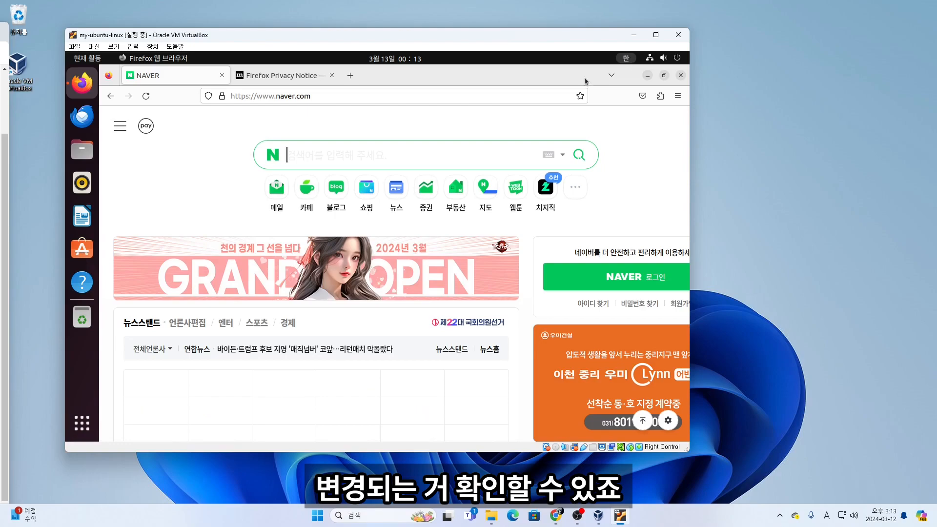
{"action": "key", "text": "shift+space"}
{"action": "key", "text": "shift+space"}
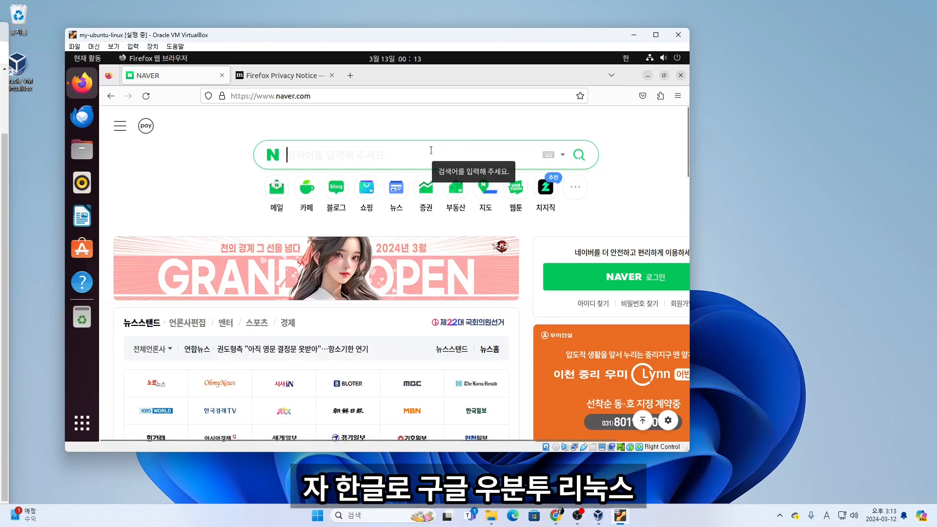
{"action": "type", "text": "구ㄱ"}
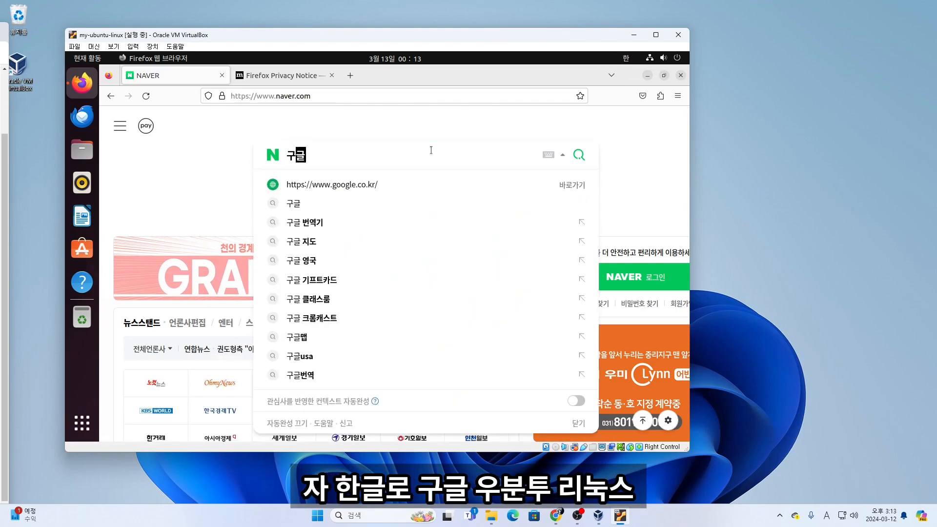
{"action": "key", "text": "BackSpace"}
{"action": "key", "text": "BackSpace"}
{"action": "type", "text": "우분투 ㄹ"}
{"action": "type", "text": "ㅣ눅스"}
{"action": "key", "text": "Return"}
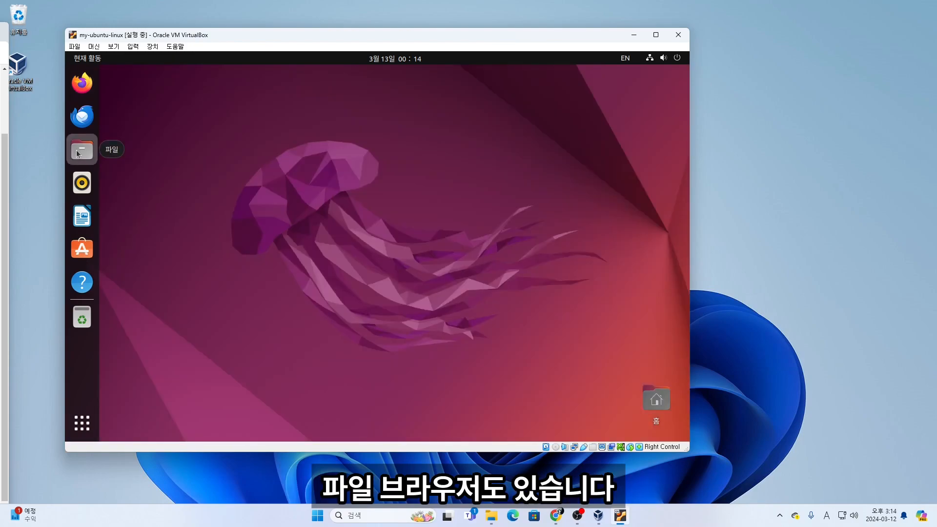
{"action": "left_click", "coordinate": [78, 154]}
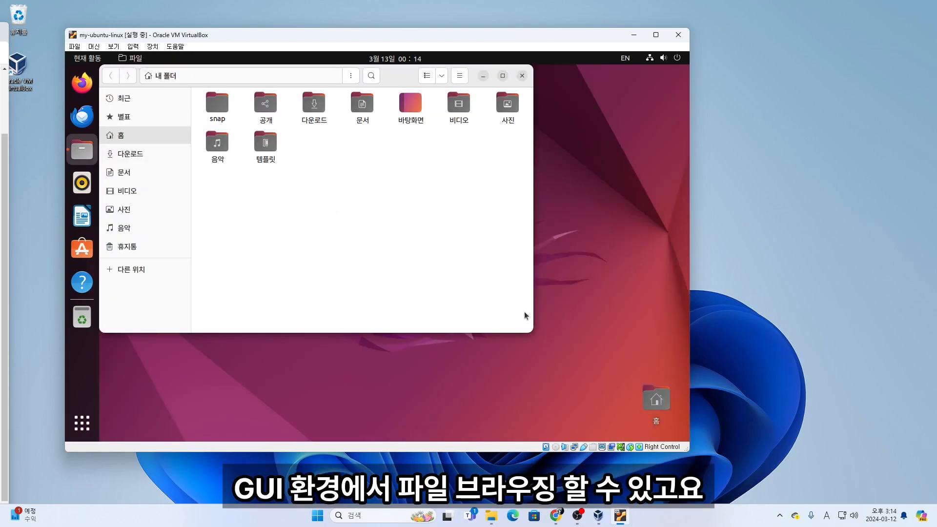
Enlarge the Files home-folder window and launch Terminal from the applications grid
{"action": "left_click_drag", "start_coordinate": [534, 333], "coordinate": [583, 368]}
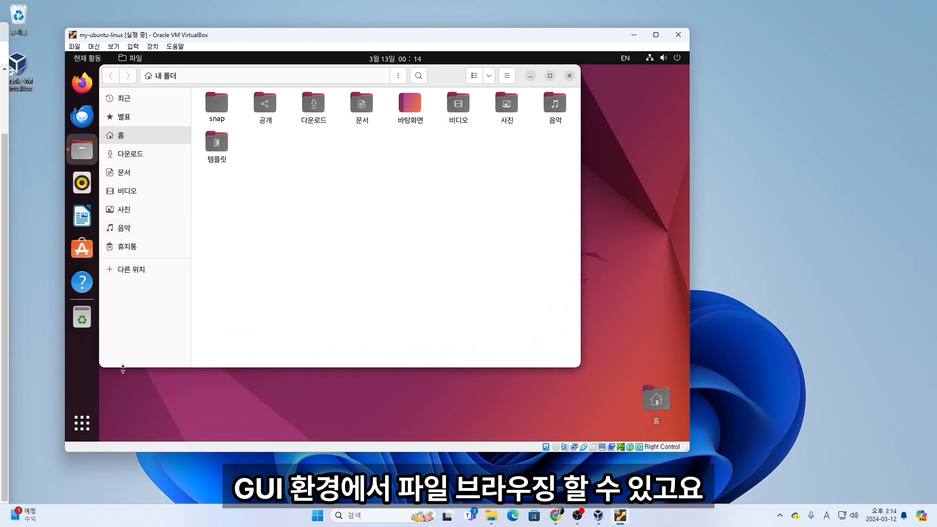
{"action": "left_click", "coordinate": [82, 423]}
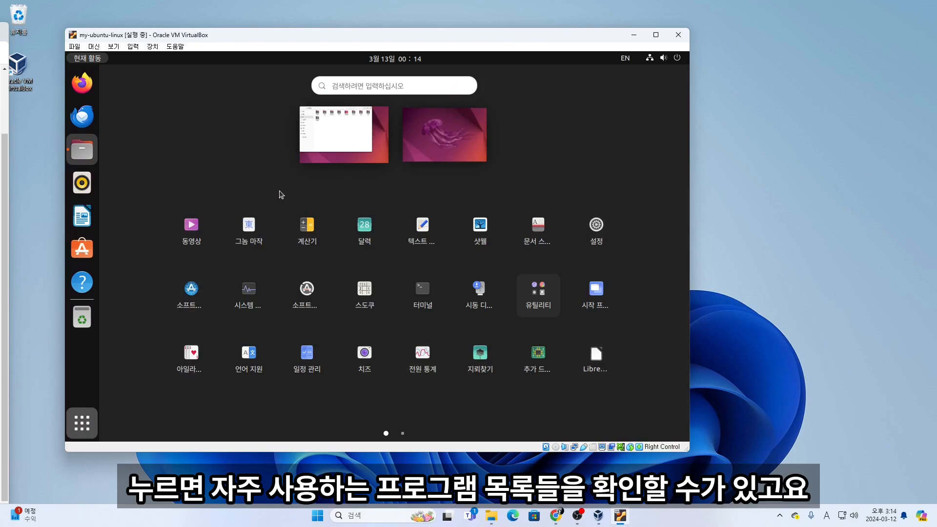
{"action": "left_click", "coordinate": [429, 297]}
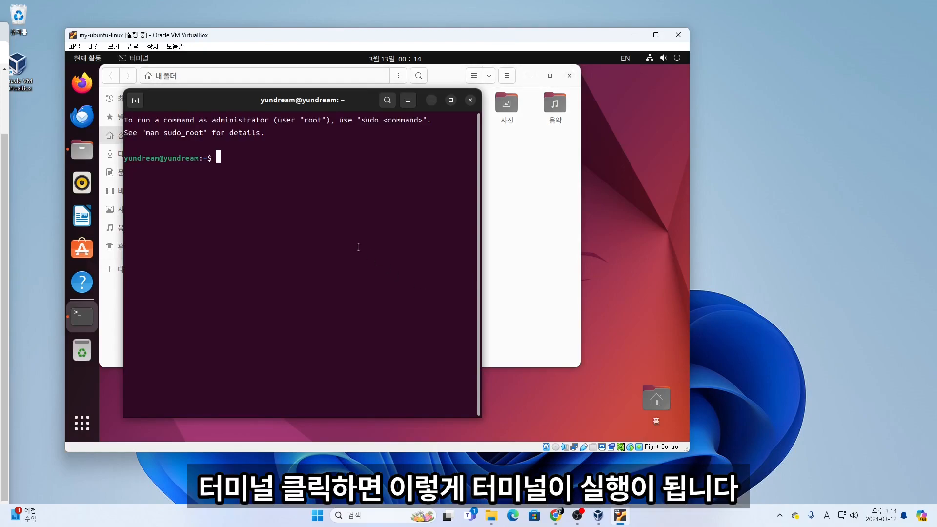
Run ls -al, then test Korean input by entering 안녕하세요. at the prompt
{"action": "type", "text": "ls -al"}
{"action": "key", "text": "Return"}
{"action": "key", "text": "Return"}
{"action": "key", "text": "Return"}
{"action": "type", "text": "ls -a"}
{"action": "key", "text": "BackSpace"}
{"action": "key", "text": "BackSpace"}
{"action": "key", "text": "BackSpace"}
{"action": "key", "text": "BackSpace"}
{"action": "key", "text": "BackSpace"}
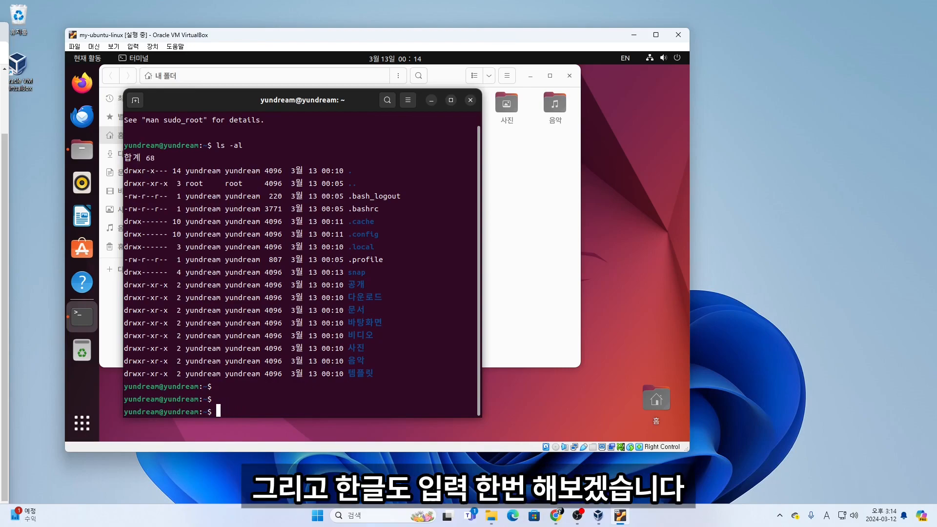
{"action": "key", "text": "shift+space"}
{"action": "type", "text": "안녕하세요"}
{"action": "key", "text": "shift+space"}
{"action": "type", "text": "."}
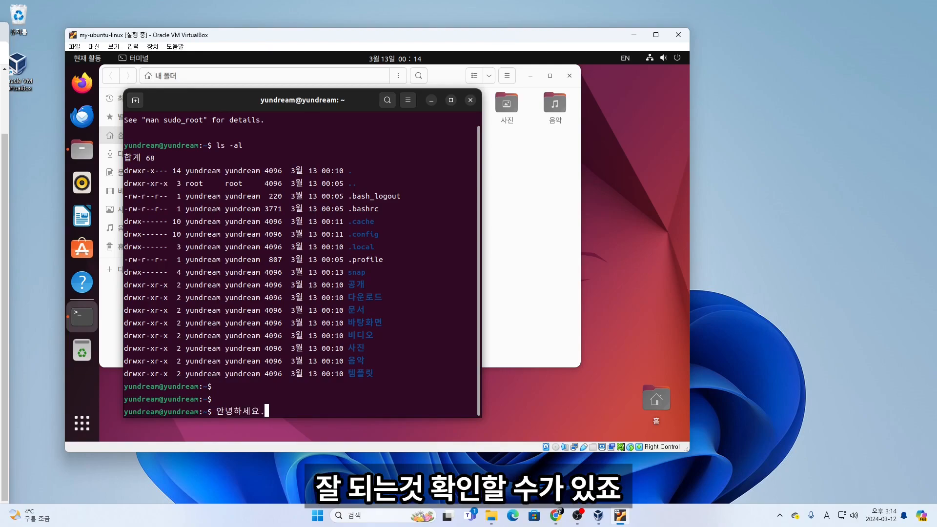
{"action": "key", "text": "Return"}
{"action": "key", "text": "Return"}
{"action": "key", "text": "Return"}
{"action": "key", "text": "Return"}
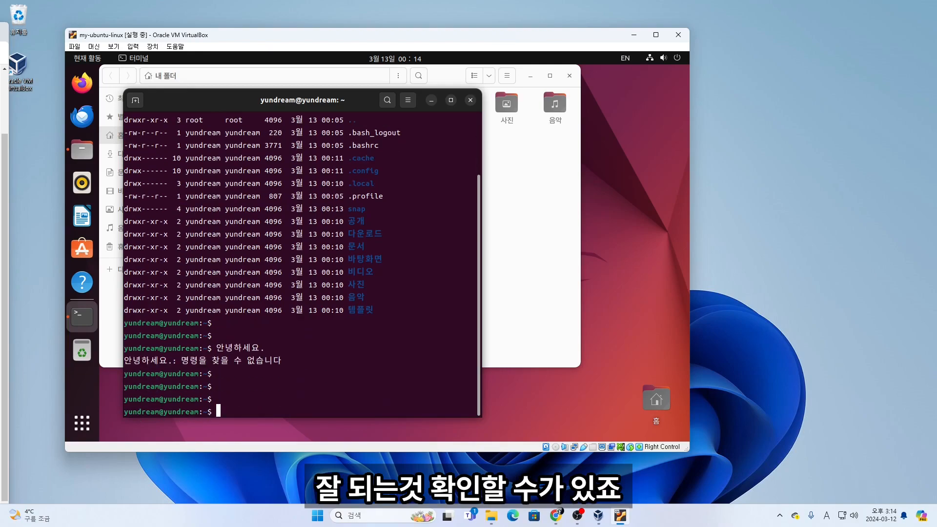
Switch back to English input, reposition the terminal, and list the home folder with ls
{"action": "key", "text": "shift+space"}
{"action": "type", "text": "ls"}
{"action": "key", "text": "Return"}
{"action": "key", "text": "Return"}
{"action": "left_click_drag", "start_coordinate": [351, 97], "coordinate": [374, 91]}
{"action": "key", "text": "Return"}
{"action": "key", "text": "Return"}
{"action": "key", "text": "Return"}
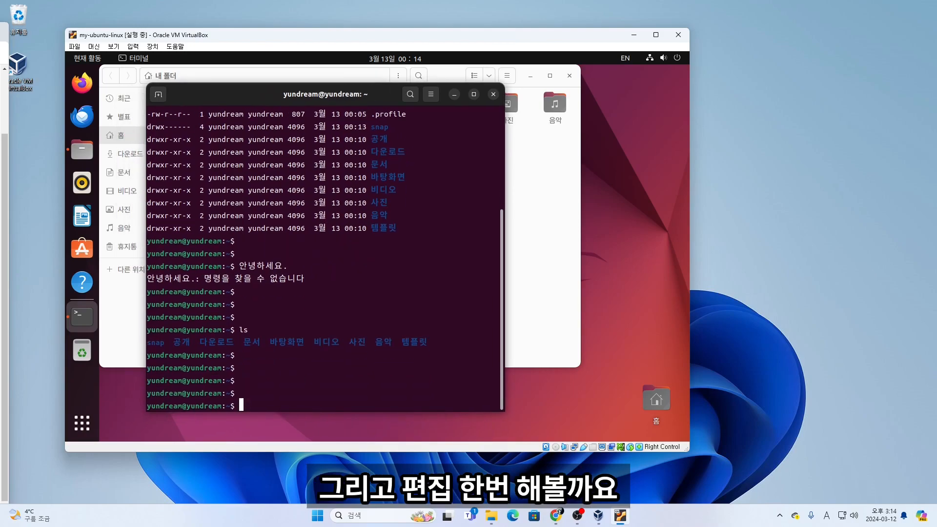
{"action": "type", "text": "ls"}
{"action": "key", "text": "Return"}
Create hello.txt in vi with lines 안녕하세요. and 만나서 반갑습니다., save with :wq, then exit
{"action": "type", "text": "vi"}
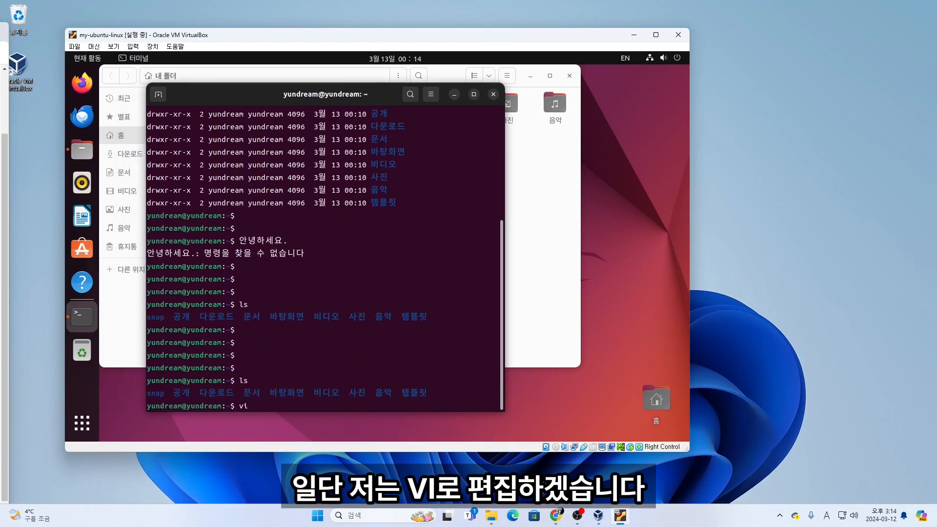
{"action": "type", "text": " hello.txt"}
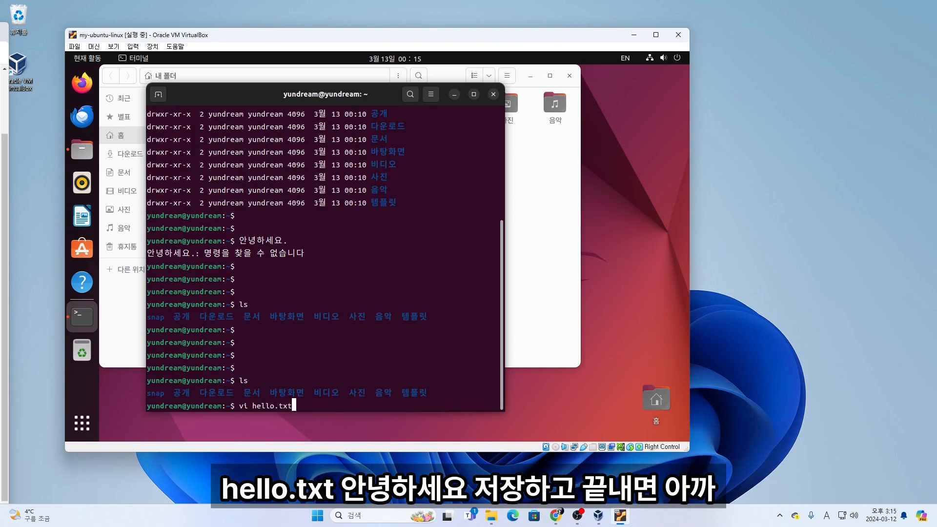
{"action": "key", "text": "Return"}
{"action": "type", "text": "i안녕하세요."}
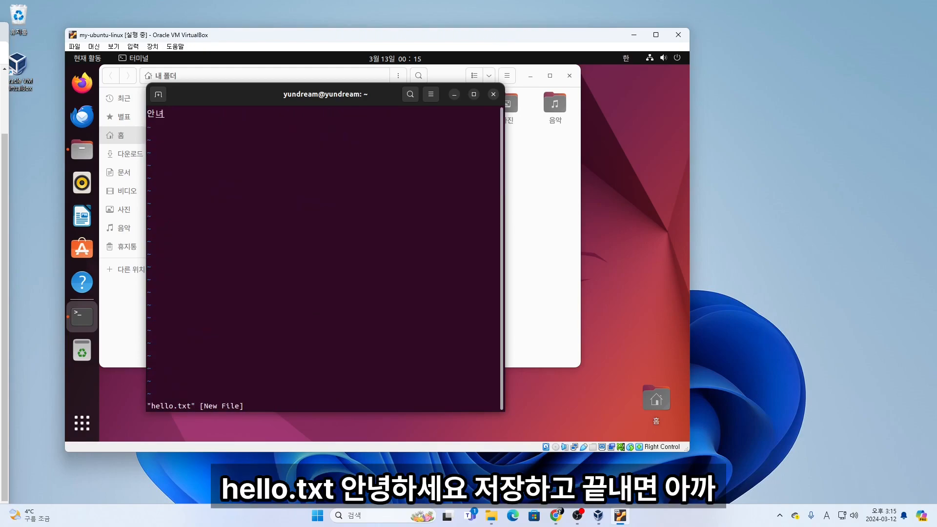
{"action": "key", "text": "Return"}
{"action": "type", "text": "마ㄴ나서 반갑습니다."}
{"action": "key", "text": "Escape"}
{"action": "type", "text": ":wq"}
{"action": "key", "text": "Return"}
{"action": "type", "text": "exi"}
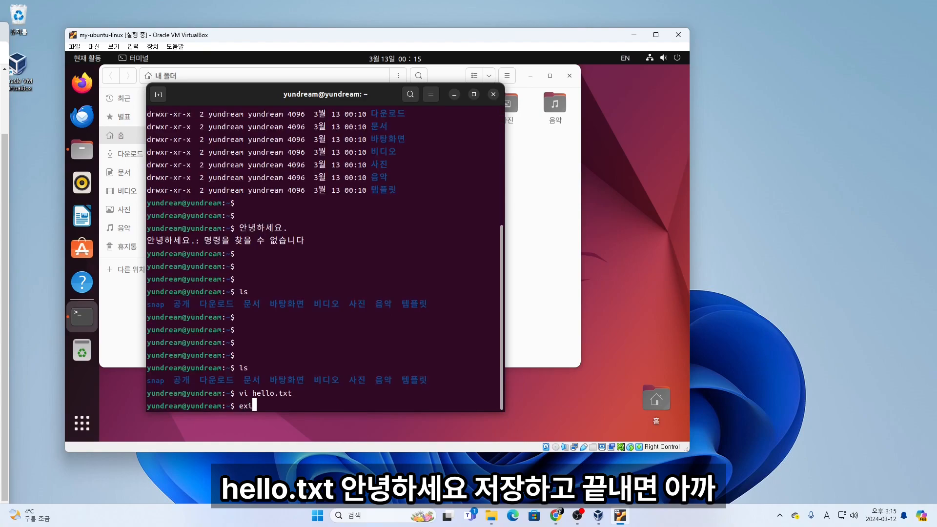
{"action": "type", "text": "t"}
{"action": "key", "text": "Return"}
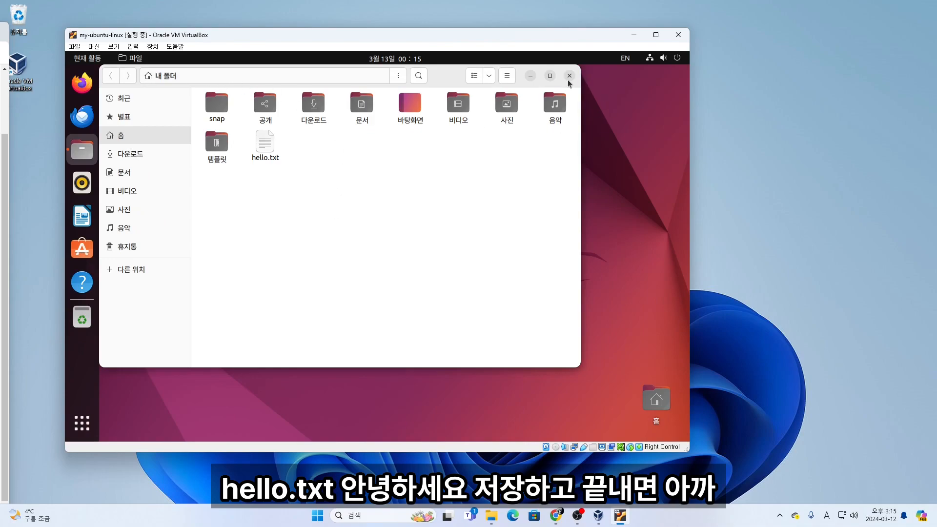
Reopen the file manager and open hello.txt in the Text Editor
{"action": "left_click", "coordinate": [568, 76]}
{"action": "left_click", "coordinate": [86, 155]}
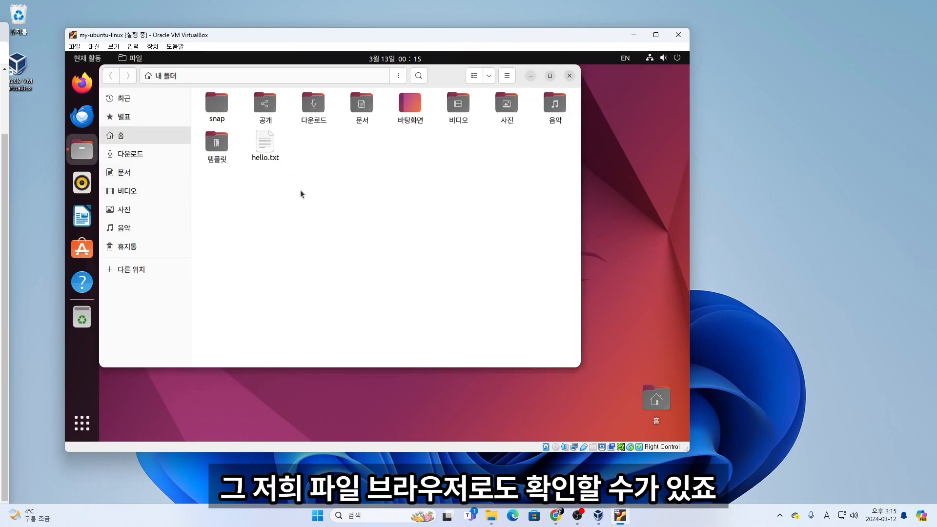
{"action": "double_click", "coordinate": [270, 149]}
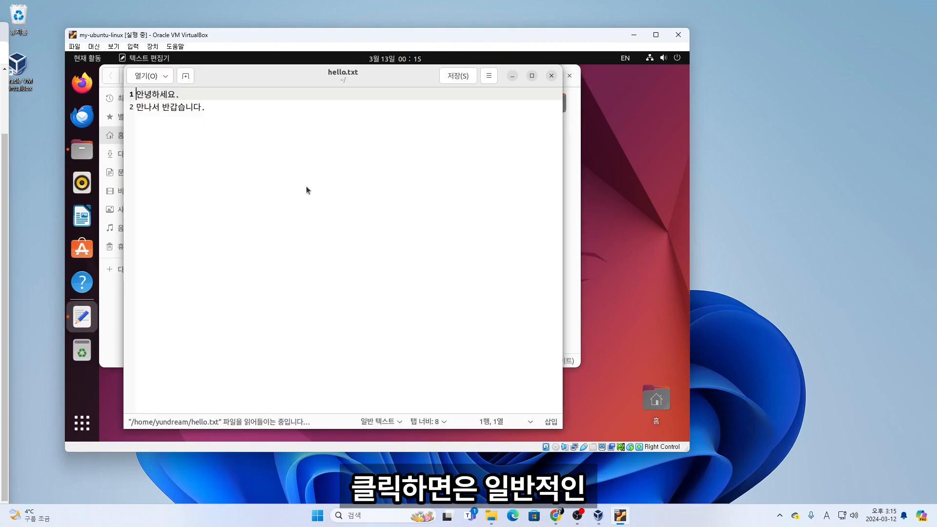
Add a third line 안녕하세요., save it with 저장(S), and close the editor and Files
{"action": "left_click", "coordinate": [211, 113]}
{"action": "key", "text": "Return"}
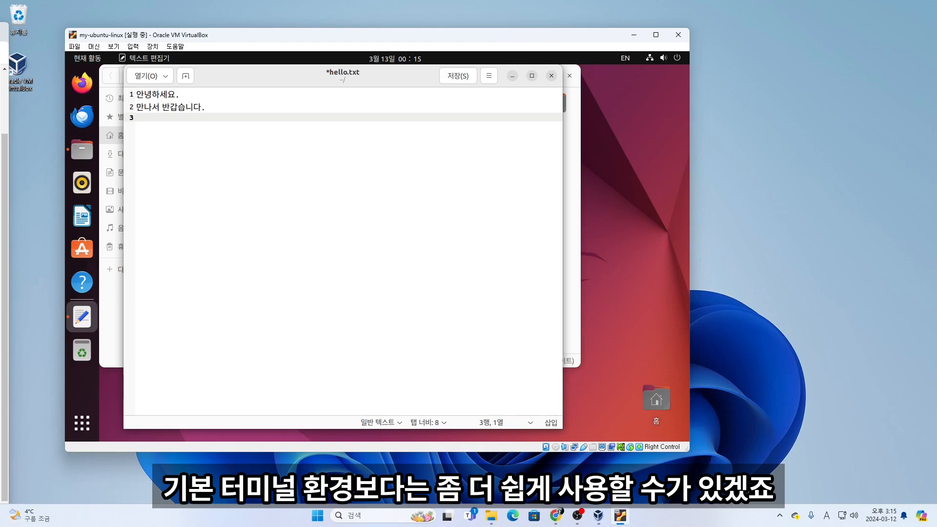
{"action": "type", "text": "안녕하세요"}
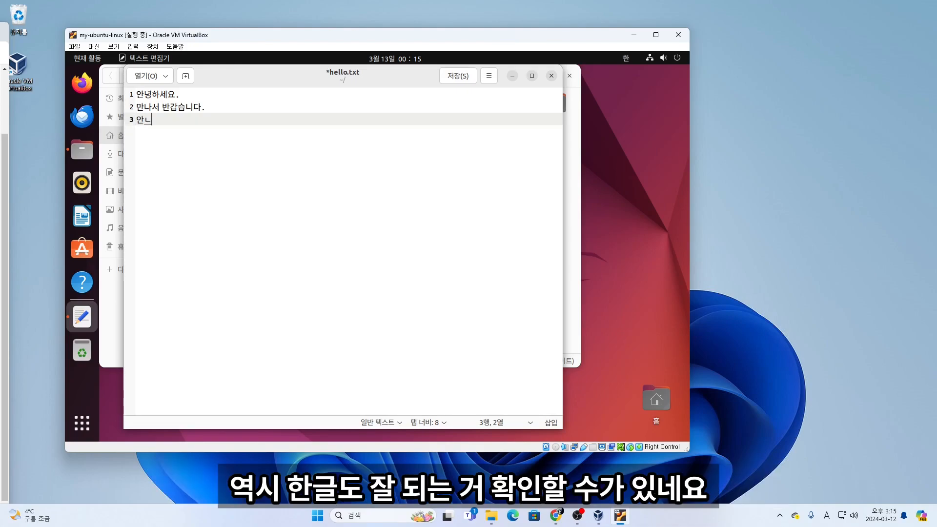
{"action": "key", "text": "Hangul"}
{"action": "left_click", "coordinate": [551, 77]}
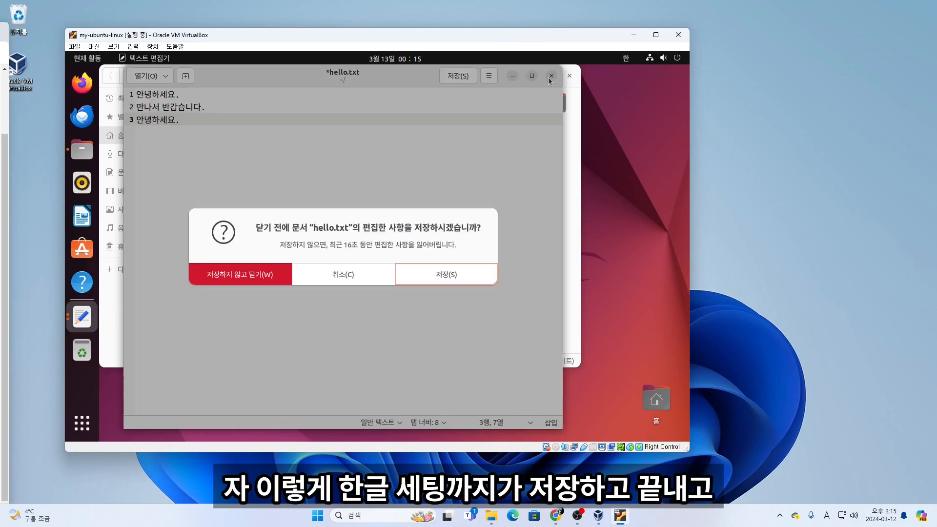
{"action": "left_click", "coordinate": [420, 272]}
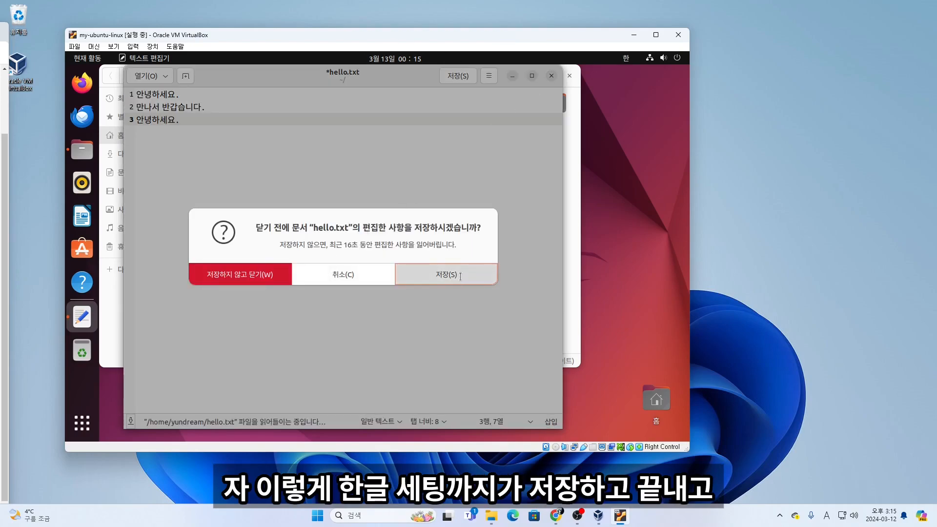
{"action": "left_click", "coordinate": [569, 75]}
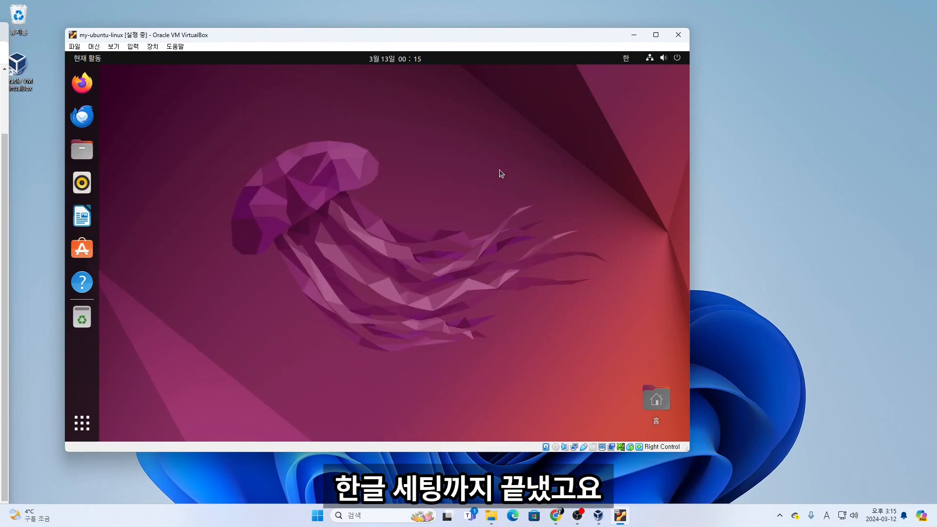
Widen and raise the VM window, then insert the Guest Additions CD via 장치 > 게스트 확장 CD 이미지 삽입
{"action": "left_click_drag", "start_coordinate": [690, 451], "coordinate": [795, 504]}
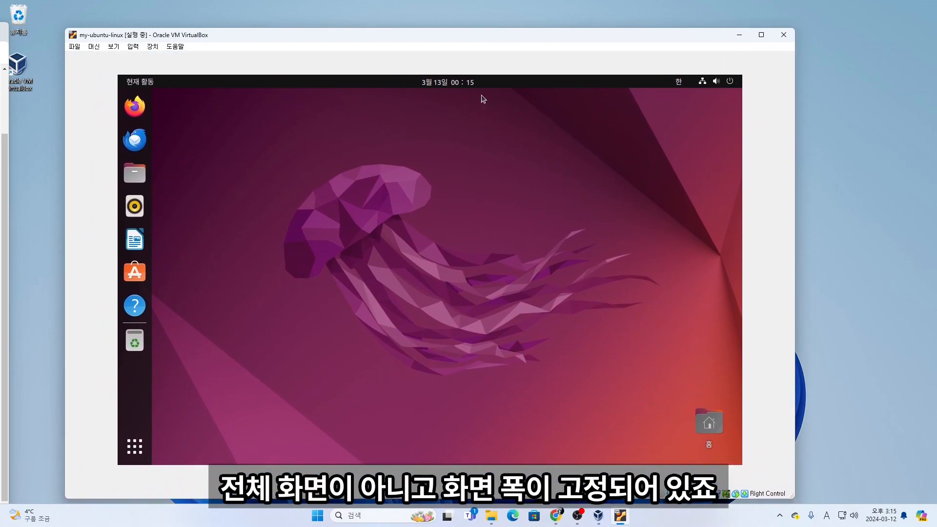
{"action": "left_click_drag", "start_coordinate": [493, 37], "coordinate": [494, 31]}
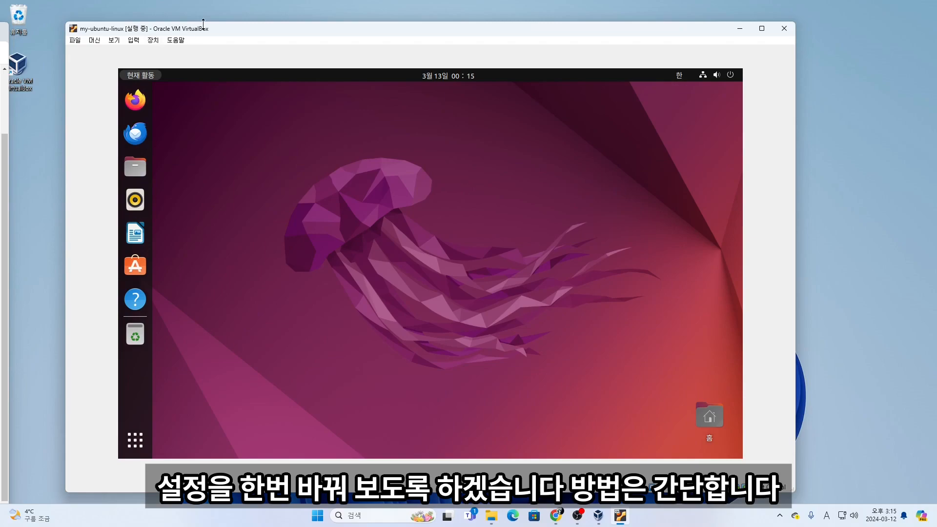
{"action": "left_click", "coordinate": [155, 40]}
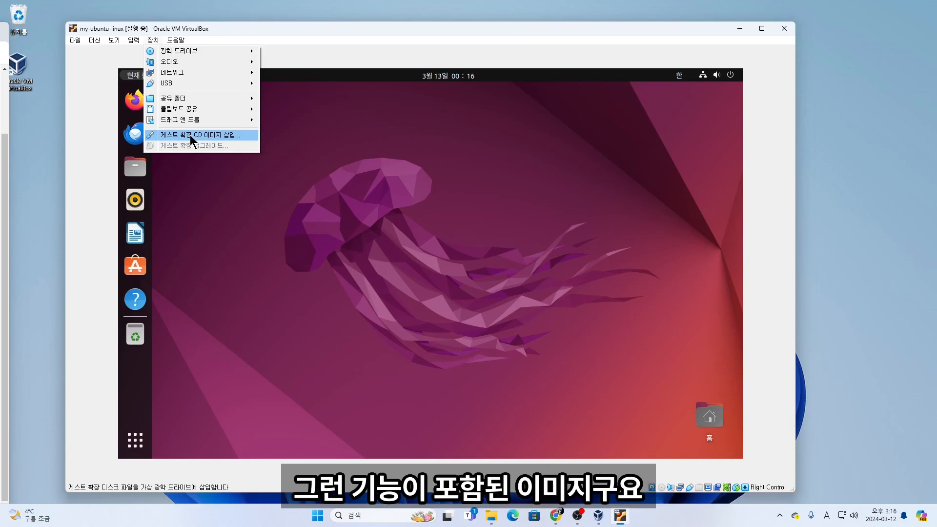
{"action": "left_click", "coordinate": [189, 134]}
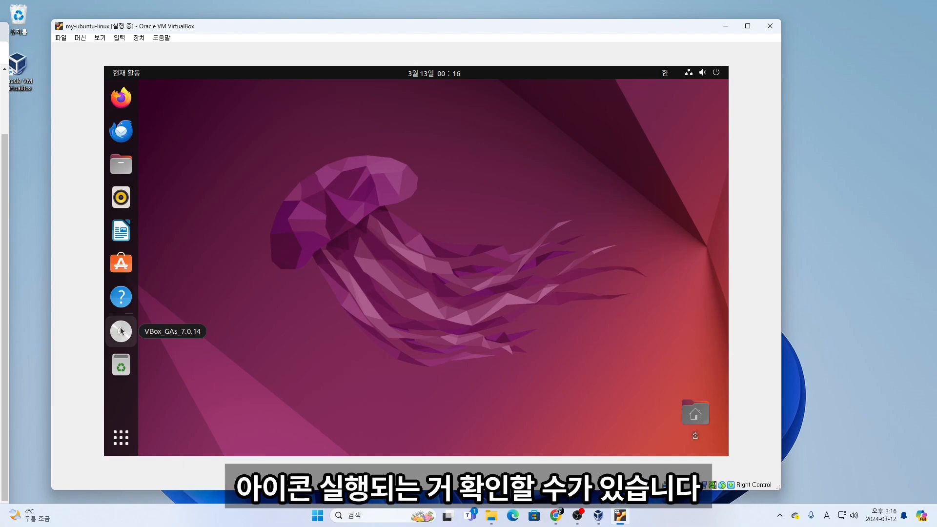
Open the VBox_GAs_7.0.14 disc, launch Open in Terminal there, and list its files with ls
{"action": "left_click", "coordinate": [121, 331]}
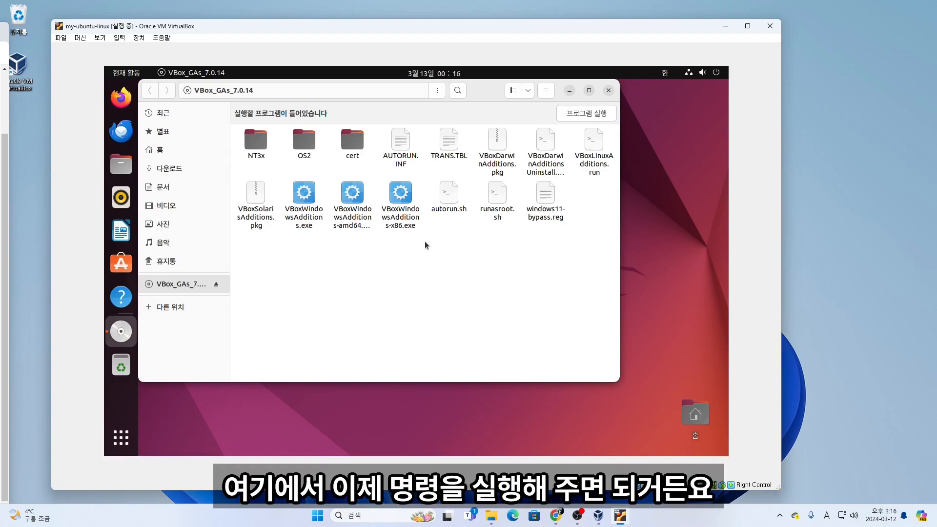
{"action": "right_click", "coordinate": [373, 255]}
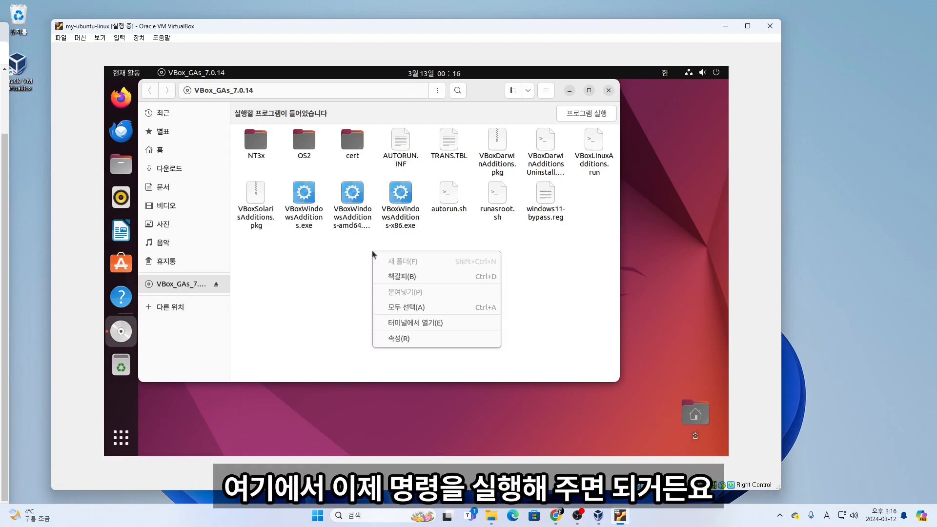
{"action": "left_click", "coordinate": [430, 324]}
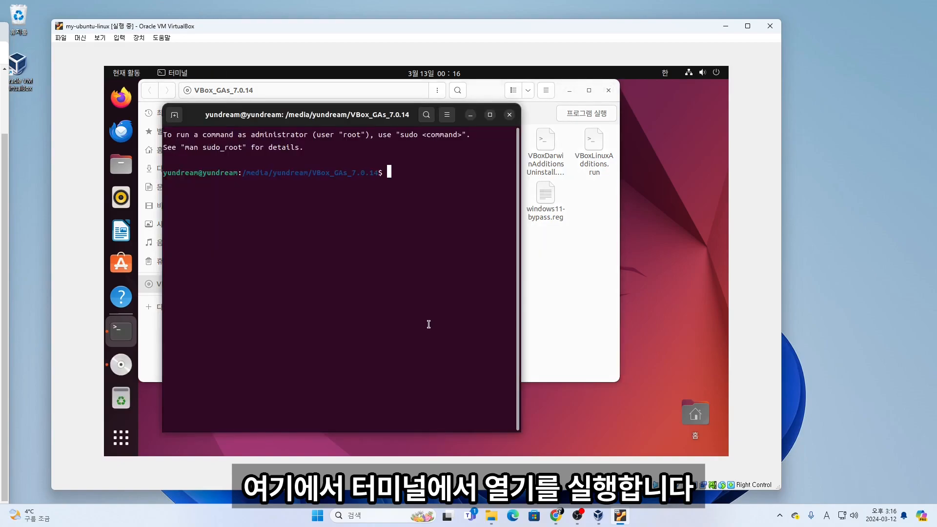
{"action": "key", "text": "Return"}
{"action": "key", "text": "Return"}
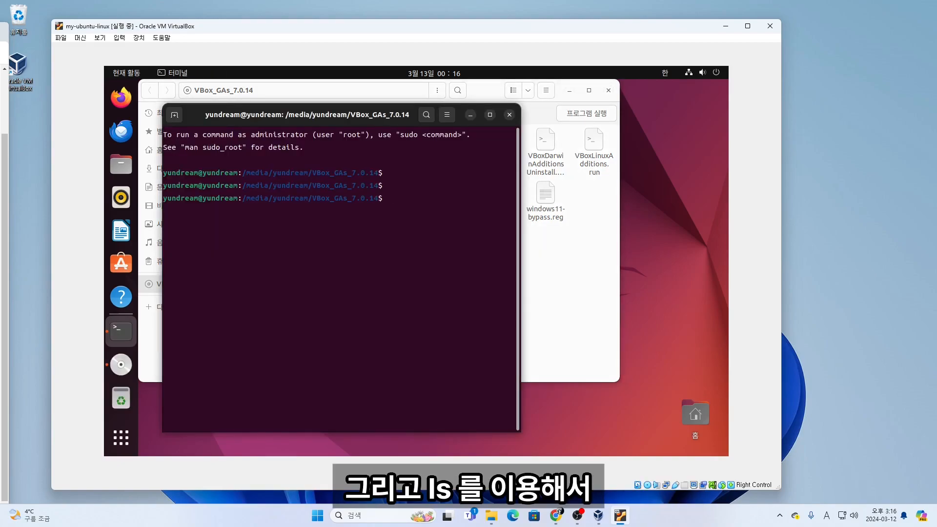
{"action": "key", "text": "BackSpace"}
{"action": "key", "text": "Hangul"}
{"action": "type", "text": "ls"}
{"action": "key", "text": "Return"}
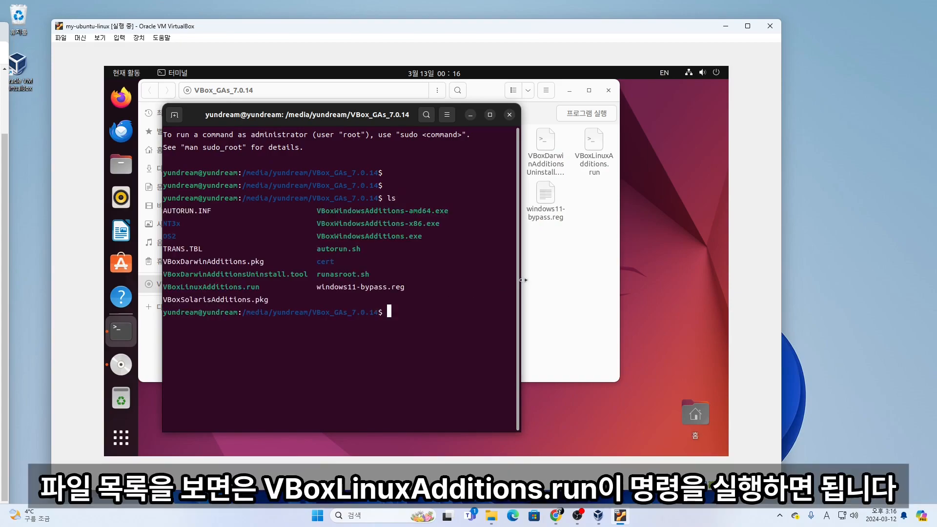
Widen the terminal and run ./VBoxLinuxAdditions.run, which aborts asking for administrator rights
{"action": "left_click_drag", "start_coordinate": [520, 281], "coordinate": [626, 281]}
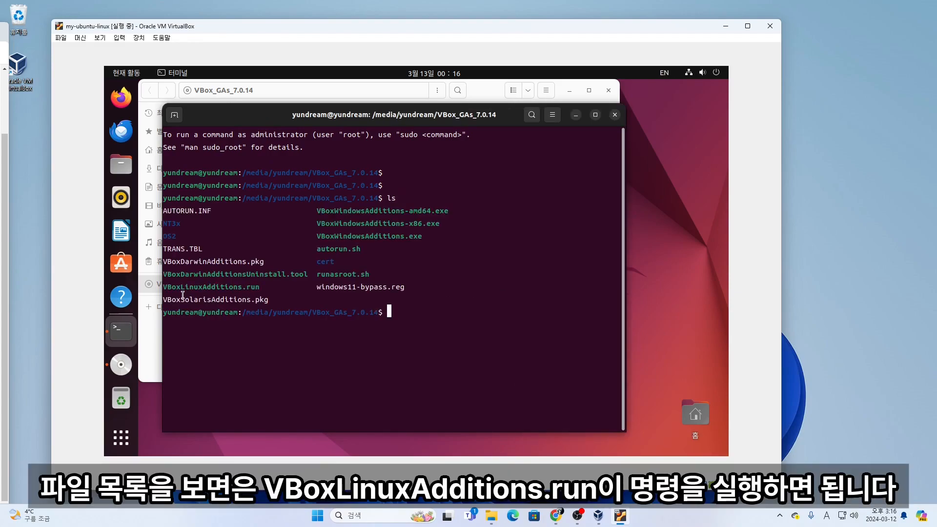
{"action": "triple_click", "coordinate": [240, 287]}
{"action": "left_click", "coordinate": [239, 288]}
{"action": "type", "text": "./VBoxL"}
{"action": "key", "text": "Tab"}
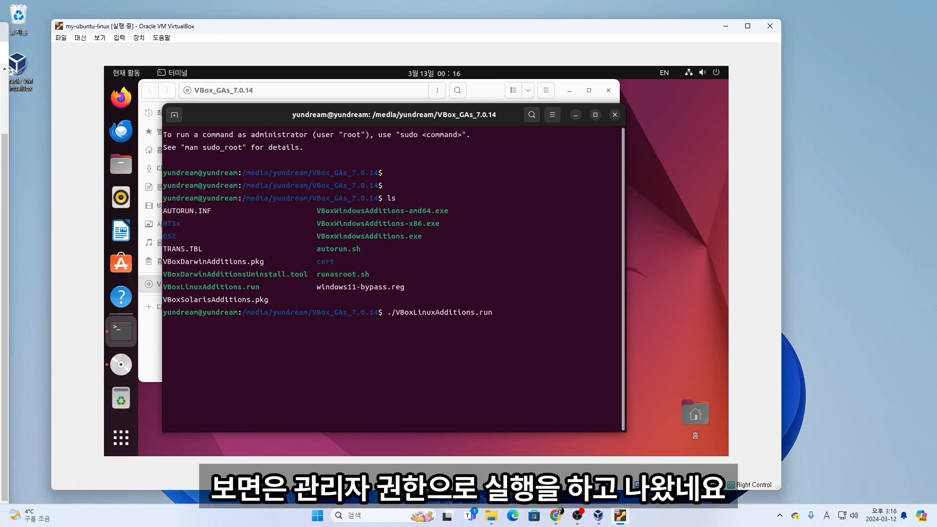
{"action": "key", "text": "Return"}
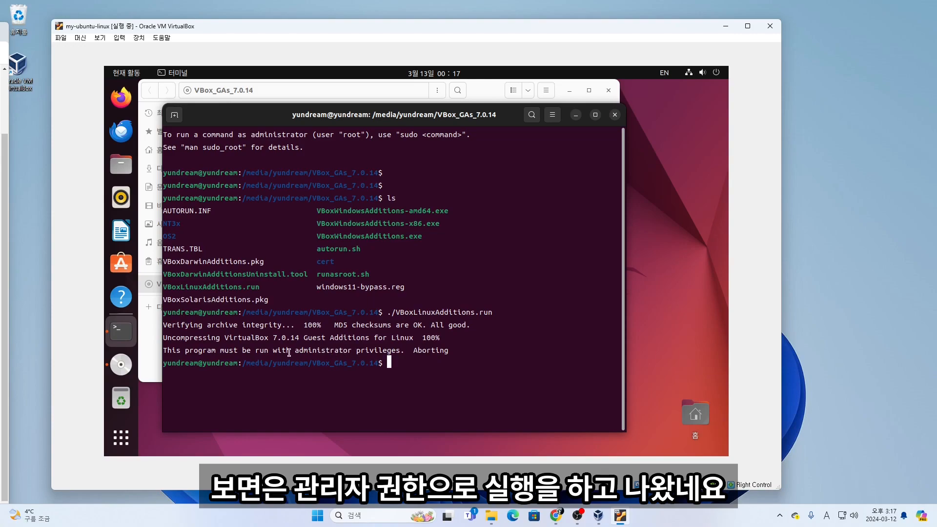
Rerun the installer as sudo ./VBoxLinuxAdditions.run and enter the account password
{"action": "left_click_drag", "start_coordinate": [297, 351], "coordinate": [357, 351]}
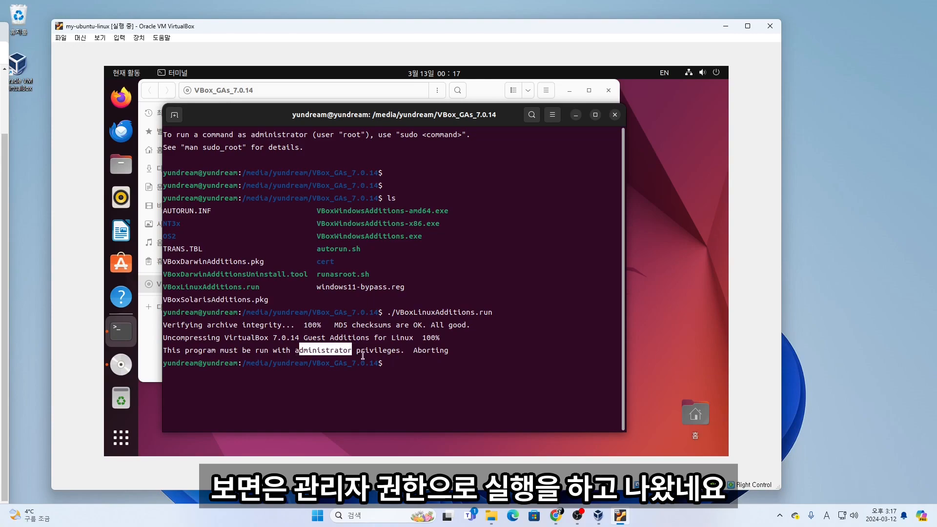
{"action": "left_click", "coordinate": [457, 366]}
{"action": "type", "text": "su"}
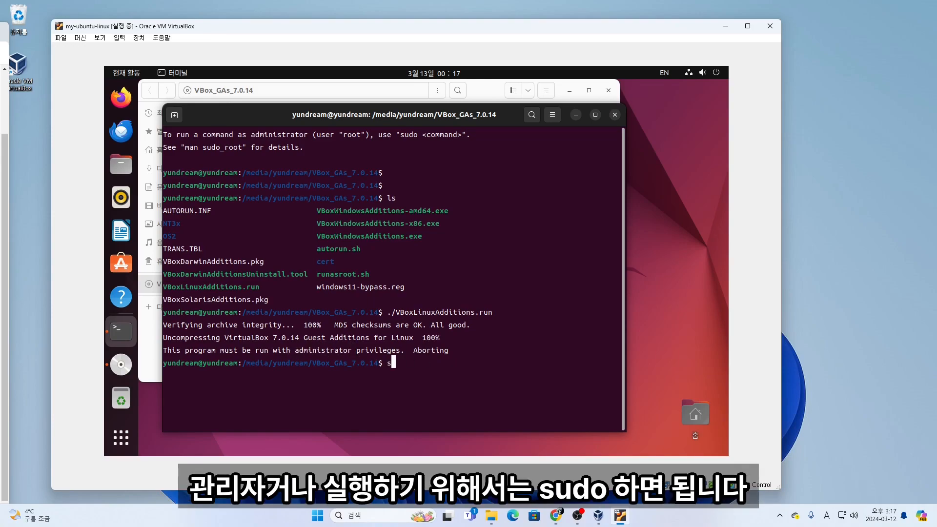
{"action": "type", "text": "do"}
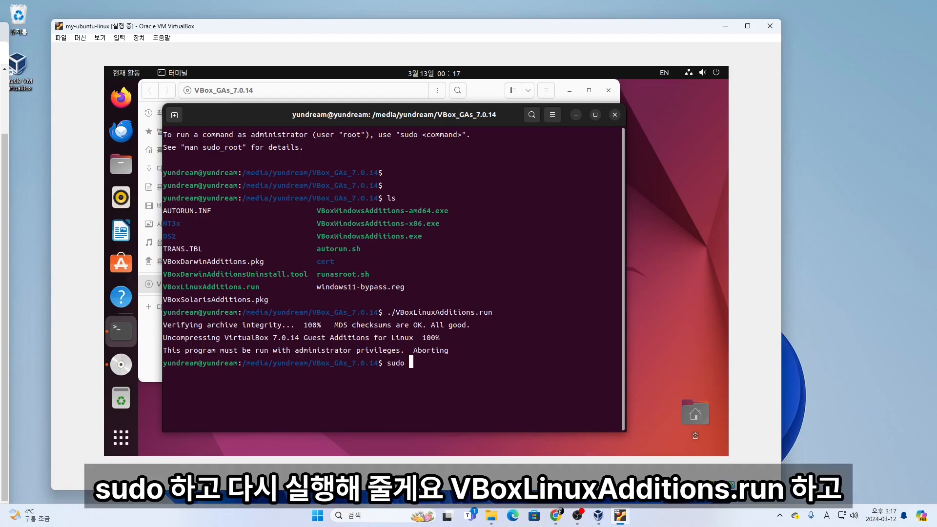
{"action": "type", "text": " ./VBoxLinuxAdditions.run"}
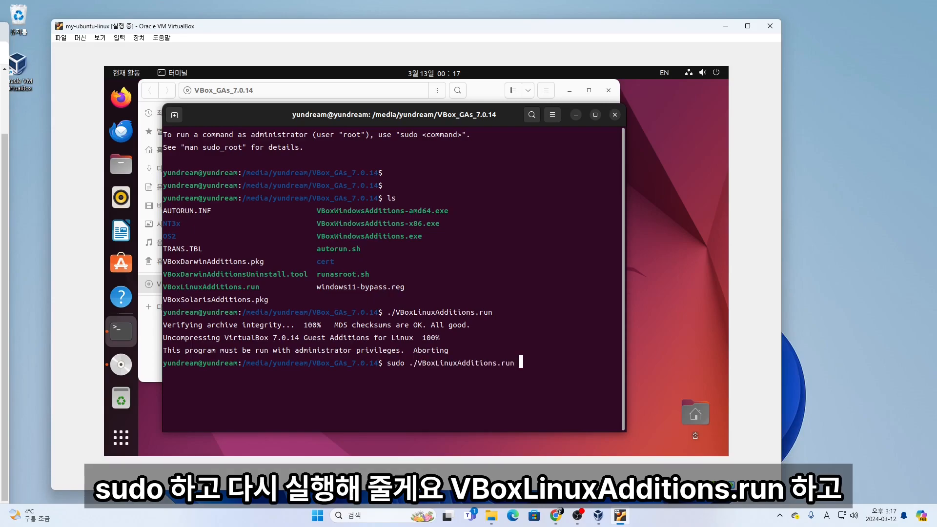
{"action": "key", "text": "Return"}
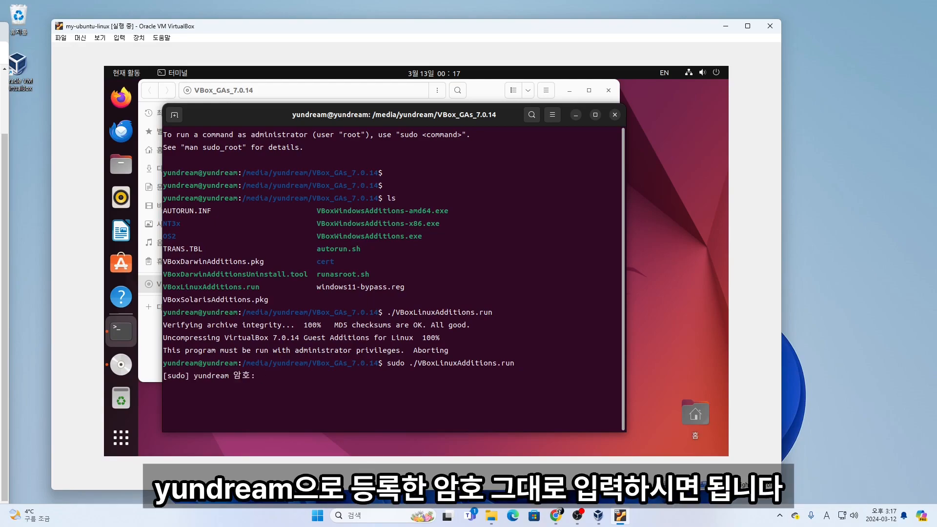
{"action": "key", "text": "Return"}
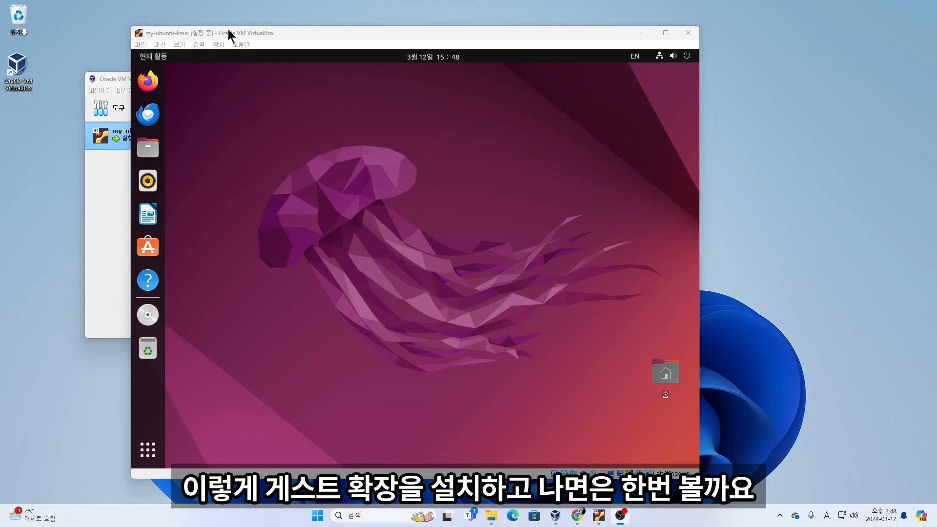
Put the VM into full-screen mode via View > Full-screen Mode and show Ubuntu's application grid
{"action": "left_click", "coordinate": [205, 44]}
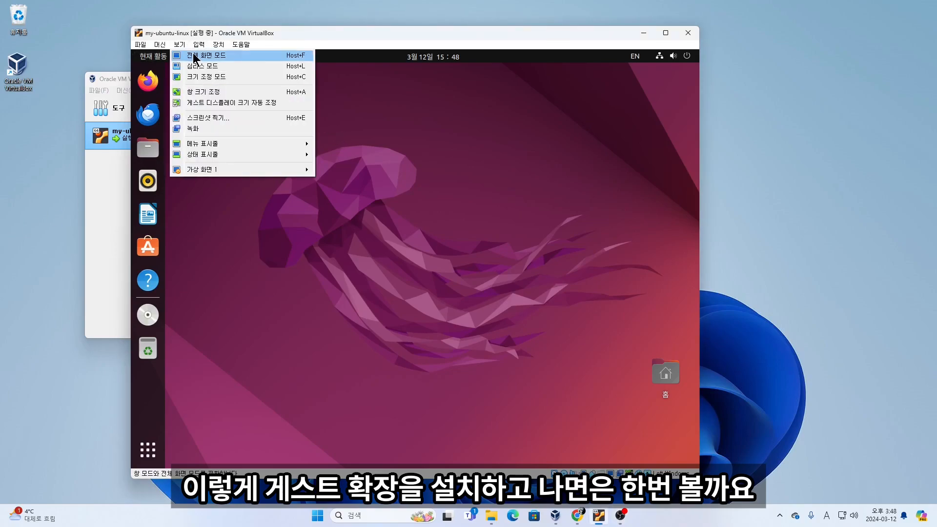
{"action": "left_click", "coordinate": [193, 53]}
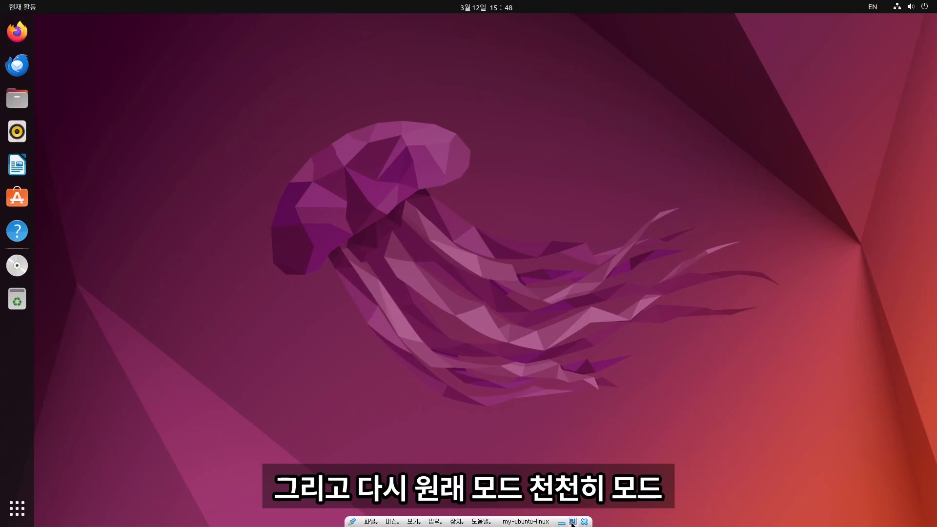
{"action": "left_click", "coordinate": [572, 522]}
{"action": "left_click", "coordinate": [179, 45]}
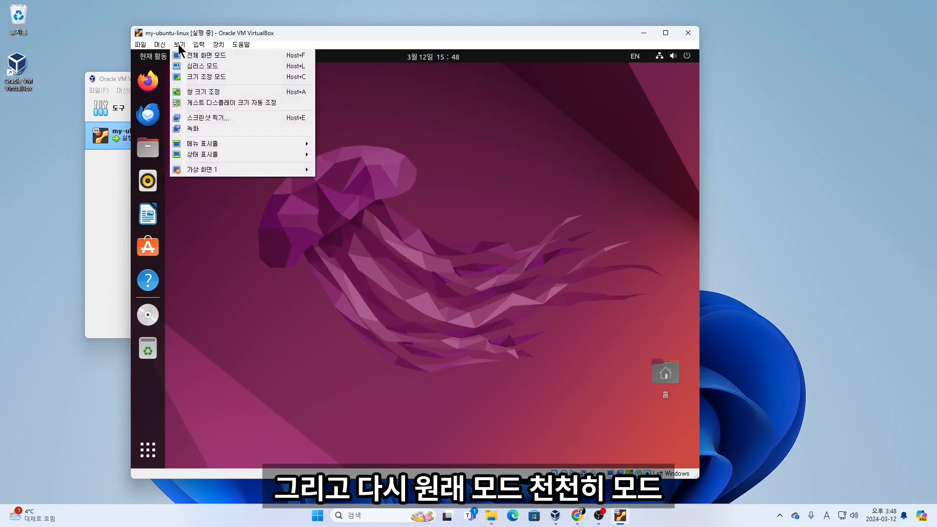
{"action": "left_click", "coordinate": [188, 55]}
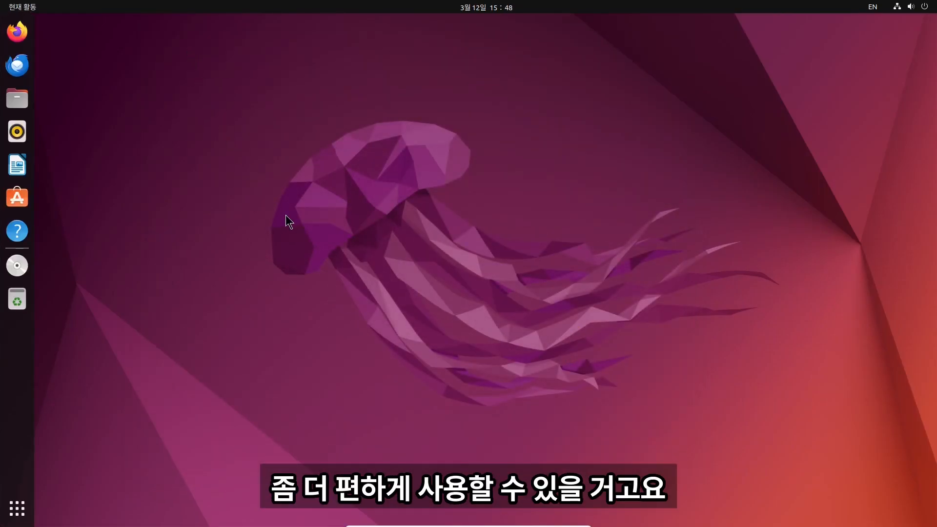
{"action": "left_click", "coordinate": [20, 506]}
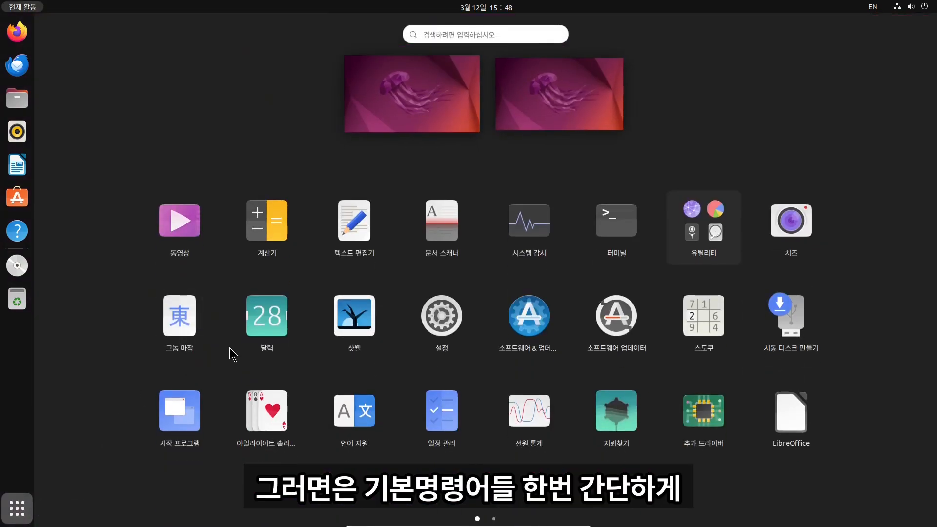
Launch and enlarge a guest terminal, then list the home folder with ls and ls -al
{"action": "left_click", "coordinate": [625, 230]}
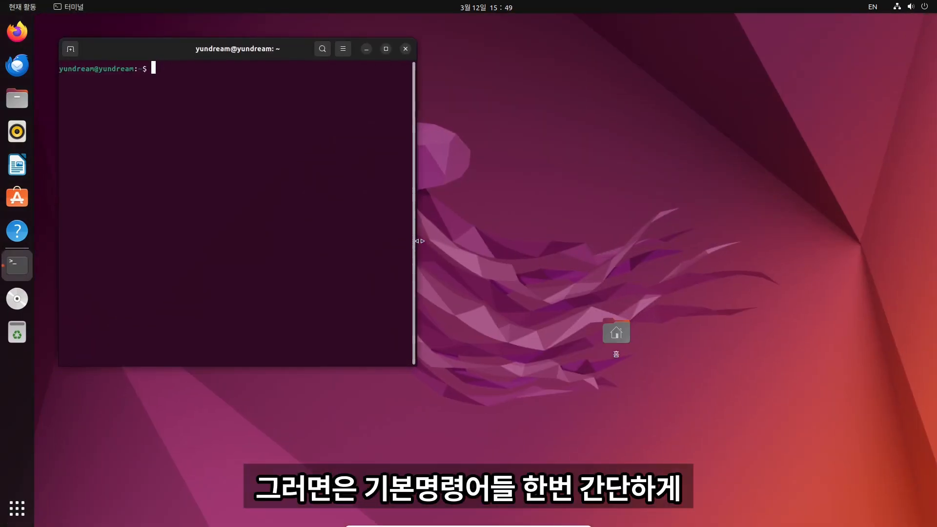
{"action": "left_click_drag", "start_coordinate": [416, 366], "coordinate": [609, 379]}
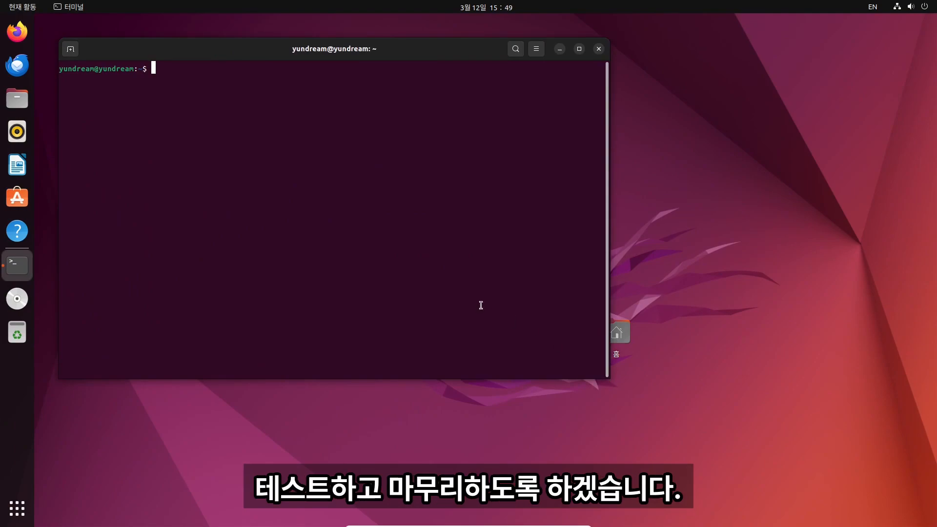
{"action": "key", "text": "Return"}
{"action": "key", "text": "Return"}
{"action": "key", "text": "Return"}
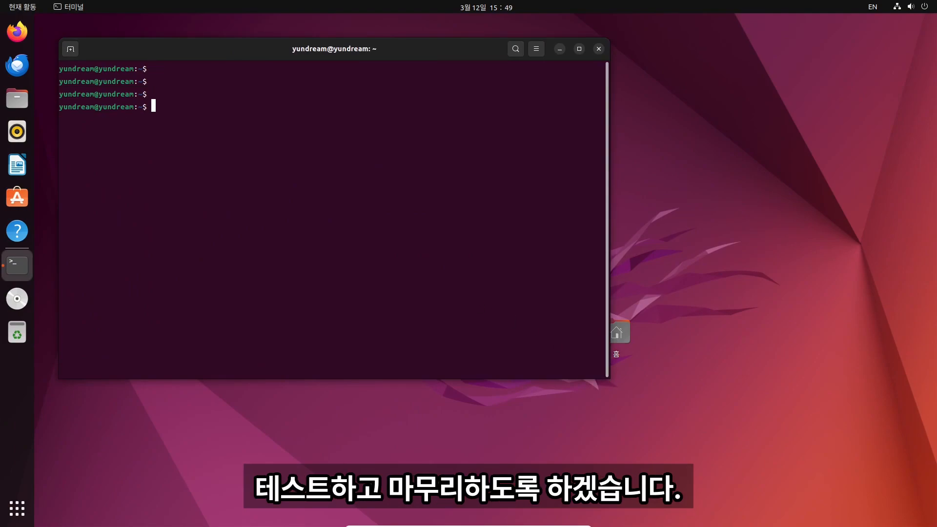
{"action": "type", "text": "ls"}
{"action": "key", "text": "Return"}
{"action": "key", "text": "Return"}
{"action": "key", "text": "Return"}
{"action": "type", "text": "ls"}
{"action": "key", "text": "Return"}
{"action": "type", "text": "ls"}
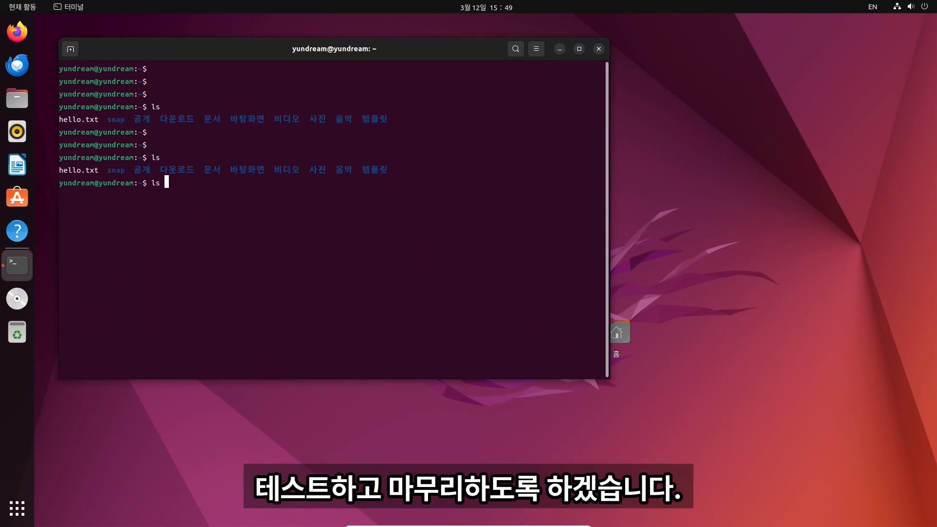
{"action": "key", "text": "Return"}
{"action": "type", "text": "ls -al"}
{"action": "key", "text": "Return"}
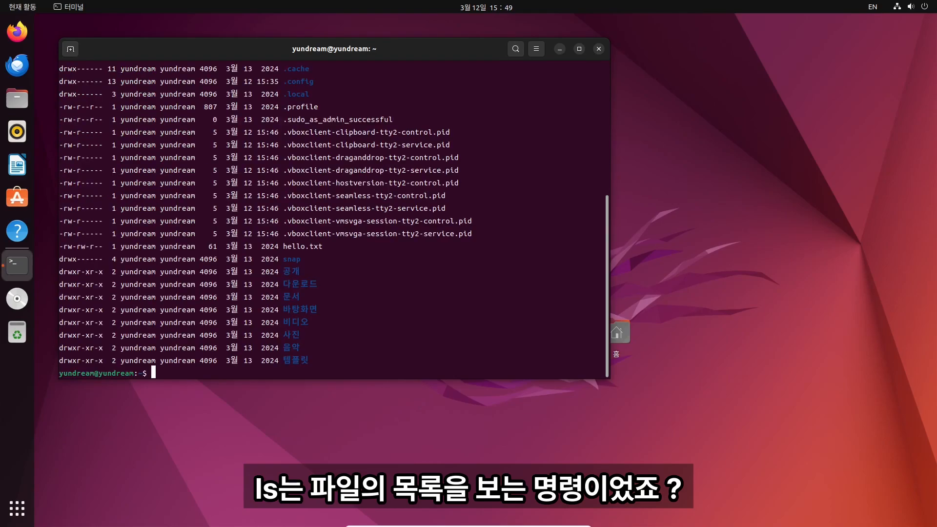
{"action": "scroll", "coordinate": [447, 333], "scroll_direction": "up", "scroll_amount": 6}
{"action": "scroll", "coordinate": [312, 324], "scroll_direction": "down", "scroll_amount": 6}
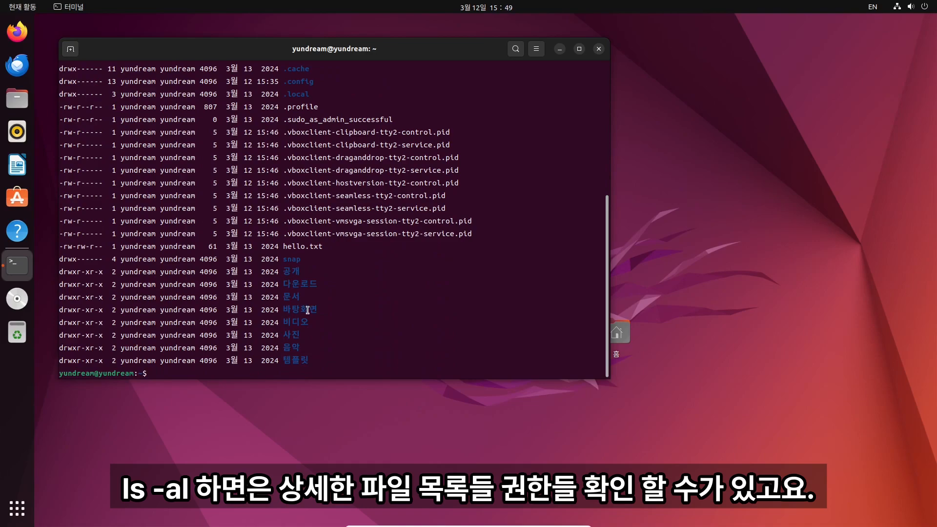
{"action": "key", "text": "Return"}
{"action": "key", "text": "Return"}
Create myfolder with mkdir, enter it and list it, then return home with cd .
{"action": "type", "text": "mkdir "}
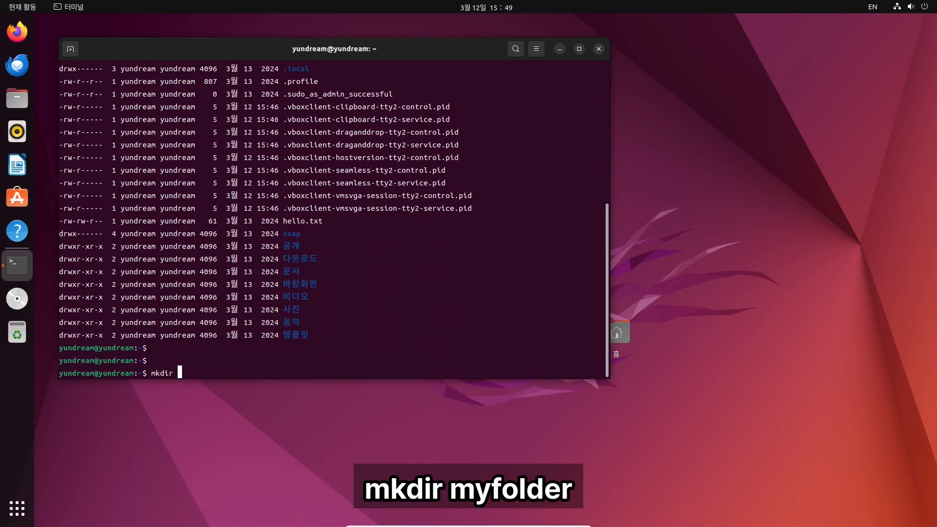
{"action": "type", "text": "myfolder"}
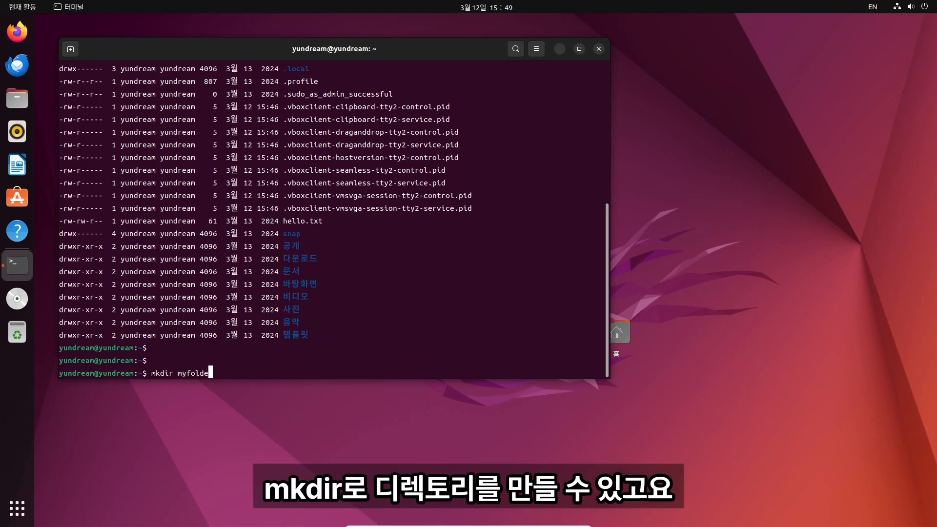
{"action": "key", "text": "Return"}
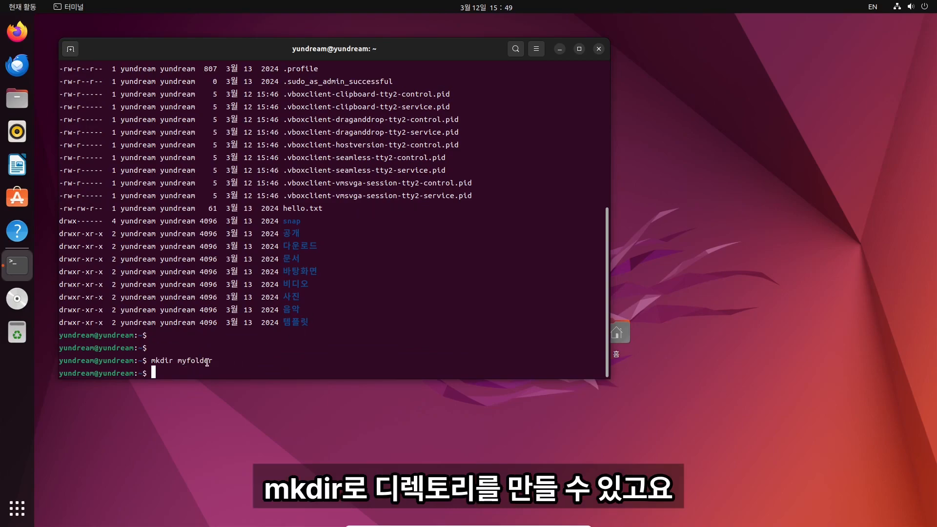
{"action": "type", "text": "cd my"}
{"action": "key", "text": "Tab"}
{"action": "key", "text": "Return"}
{"action": "type", "text": "ls"}
{"action": "key", "text": "Return"}
{"action": "key", "text": "Return"}
{"action": "key", "text": "Return"}
{"action": "type", "text": "ls"}
{"action": "key", "text": "Return"}
{"action": "key", "text": "Return"}
{"action": "key", "text": "Return"}
{"action": "key", "text": "Return"}
{"action": "key", "text": "Return"}
{"action": "type", "text": "cd .."}
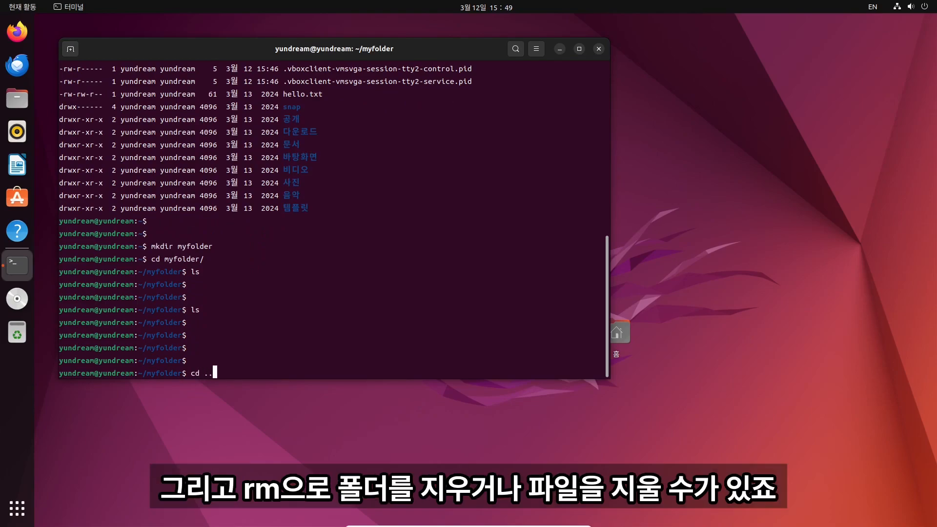
{"action": "key", "text": "Return"}
Delete myfolder with rm -r myfolder/ after plain rm fails, and leave full-screen mode
{"action": "type", "text": "rm "}
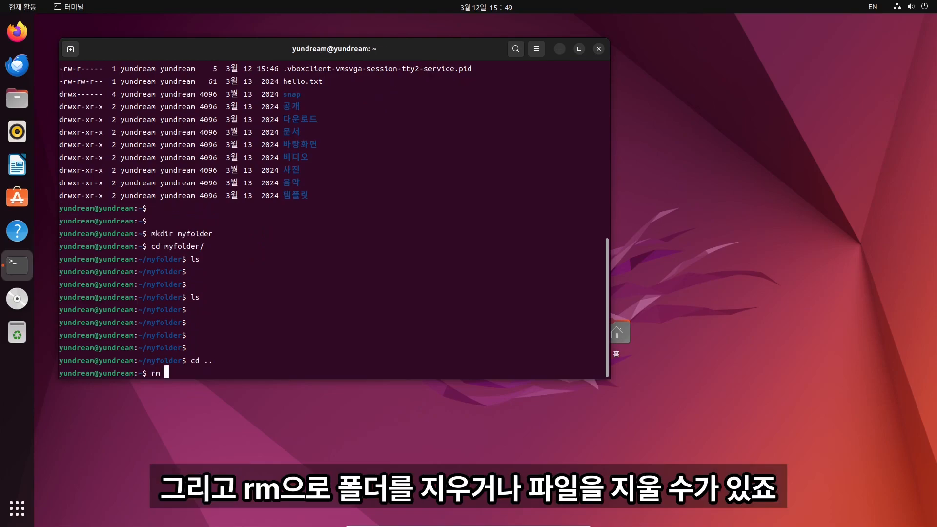
{"action": "type", "text": "myfolder/"}
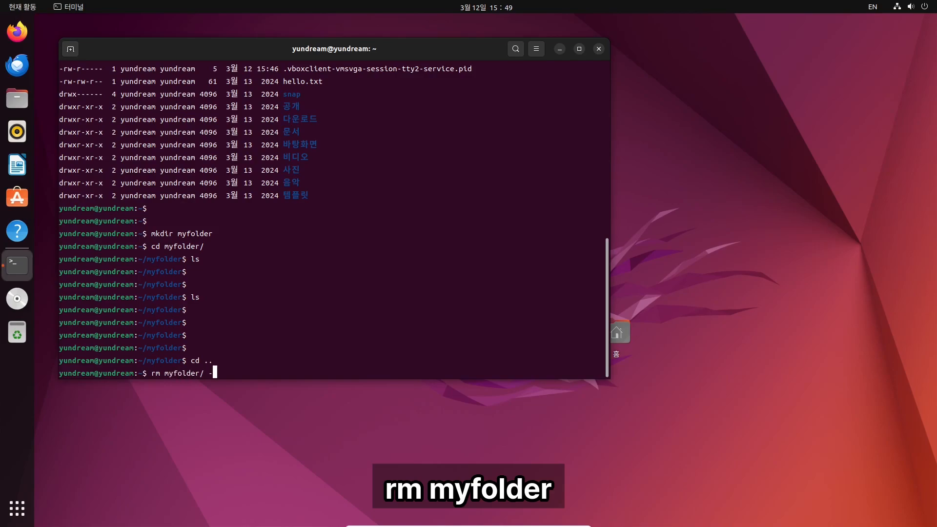
{"action": "key", "text": "Return"}
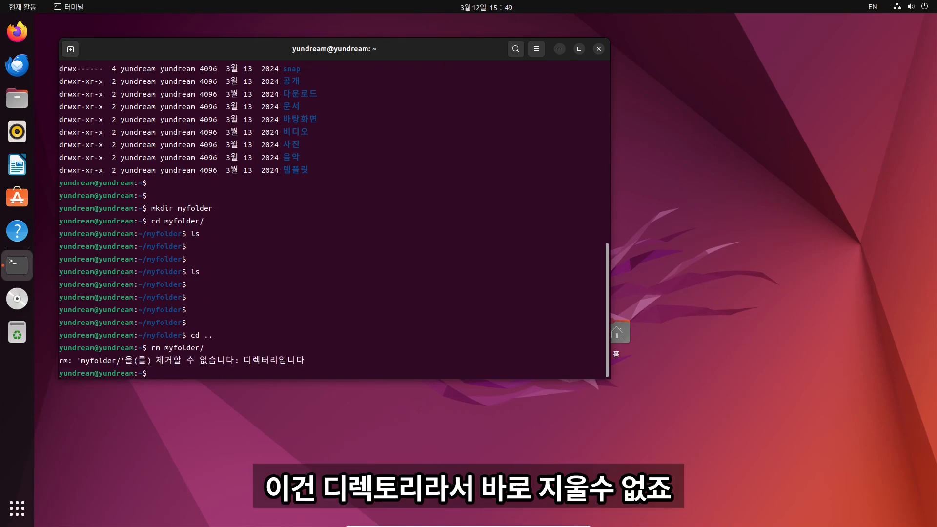
{"action": "key", "text": "Up"}
{"action": "key", "text": "Left"}
{"action": "key", "text": "Left"}
{"action": "key", "text": "Left"}
{"action": "key", "text": "Left"}
{"action": "key", "text": "Left"}
{"action": "key", "text": "Left"}
{"action": "key", "text": "Left"}
{"action": "key", "text": "Left"}
{"action": "key", "text": "Left"}
{"action": "key", "text": "Left"}
{"action": "key", "text": "Left"}
{"action": "key", "text": "Left"}
{"action": "key", "text": "Right"}
{"action": "key", "text": "Right"}
{"action": "type", "text": "-r"}
{"action": "key", "text": "Return"}
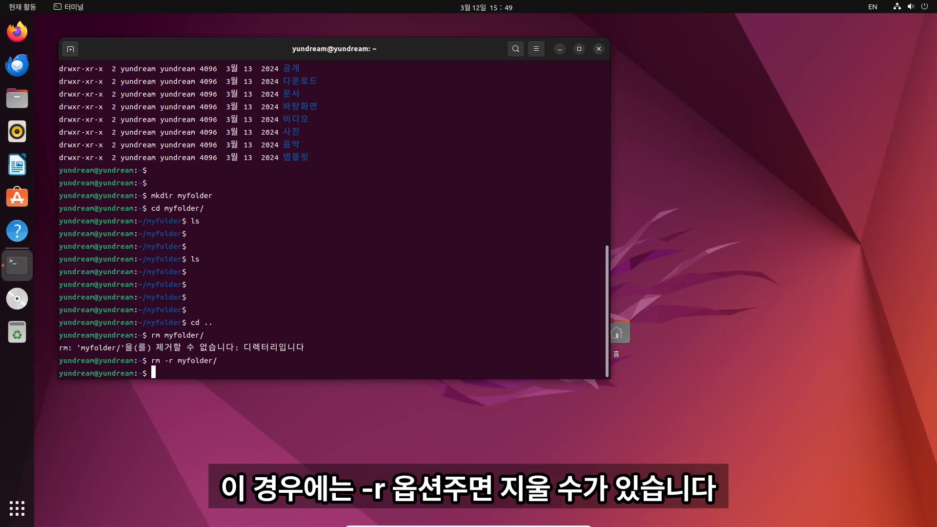
{"action": "key", "text": "ctrl+f"}
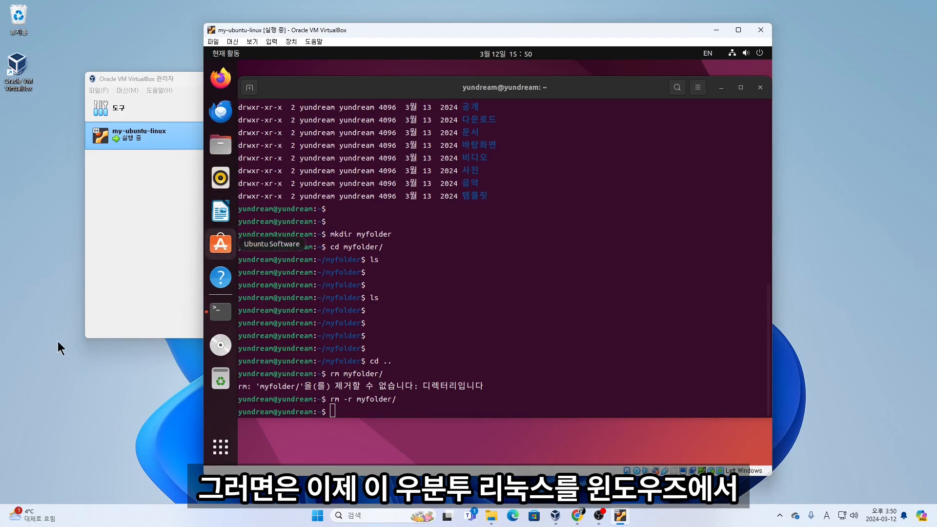
Focus the guest terminal, clear the mistyped 'ssh server' text, and run ls
{"action": "left_click", "coordinate": [398, 264]}
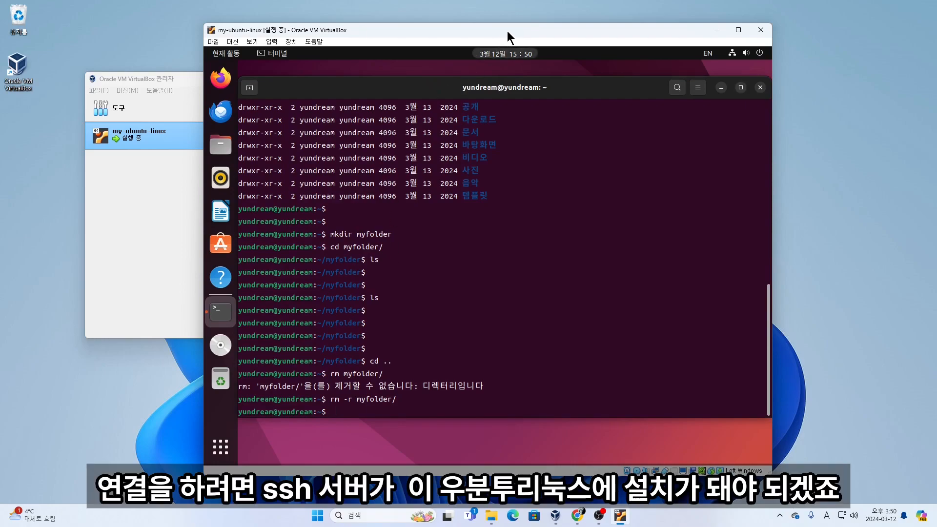
{"action": "left_click_drag", "start_coordinate": [507, 34], "coordinate": [526, 28]}
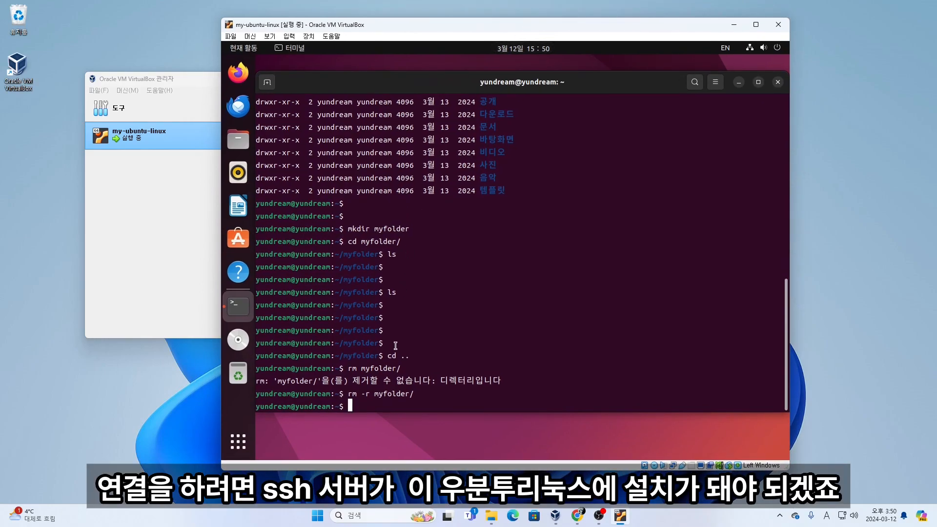
{"action": "type", "text": "ssh server"}
{"action": "key", "text": "BackSpace"}
{"action": "key", "text": "BackSpace"}
{"action": "key", "text": "BackSpace"}
{"action": "key", "text": "BackSpace"}
{"action": "key", "text": "BackSpace"}
{"action": "key", "text": "BackSpace"}
{"action": "key", "text": "BackSpace"}
{"action": "key", "text": "BackSpace"}
{"action": "key", "text": "BackSpace"}
{"action": "key", "text": "BackSpace"}
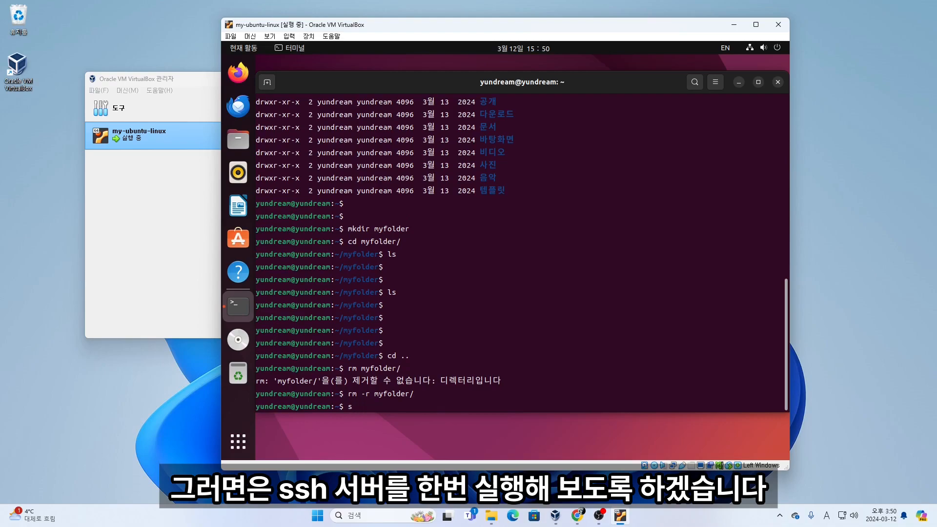
{"action": "key", "text": "BackSpace"}
{"action": "key", "text": "Return"}
{"action": "key", "text": "Return"}
{"action": "type", "text": "ls"}
{"action": "key", "text": "Return"}
{"action": "type", "text": "ls"}
{"action": "key", "text": "Return"}
{"action": "key", "text": "Return"}
{"action": "key", "text": "Return"}
{"action": "key", "text": "Return"}
Run sudo apt-get update with the sudo password, then begin typing sudo apt-get install ssh-se
{"action": "type", "text": "sudo apt"}
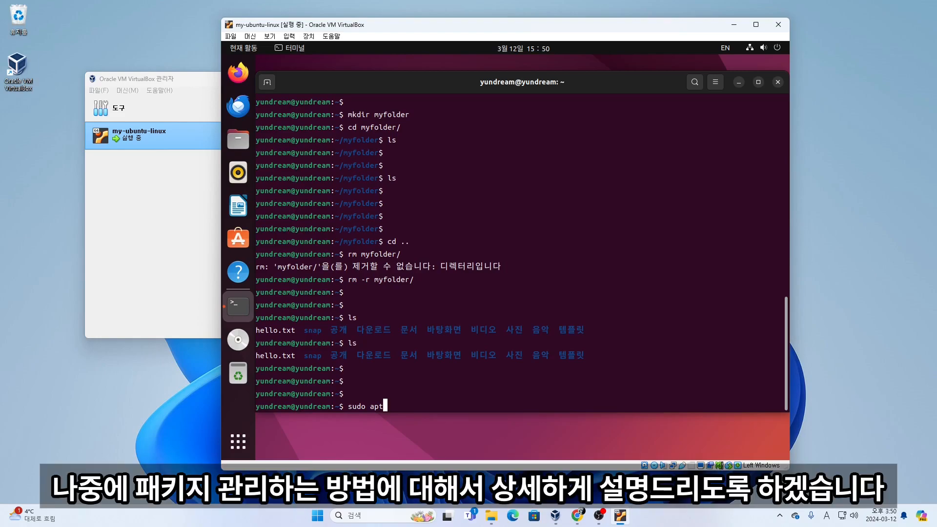
{"action": "type", "text": "-get update"}
{"action": "key", "text": "Return"}
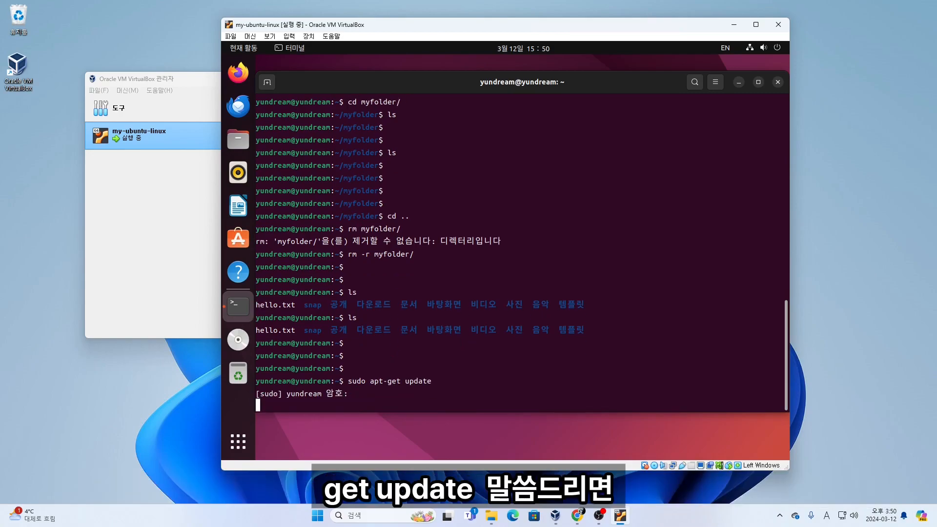
{"action": "key", "text": "Return"}
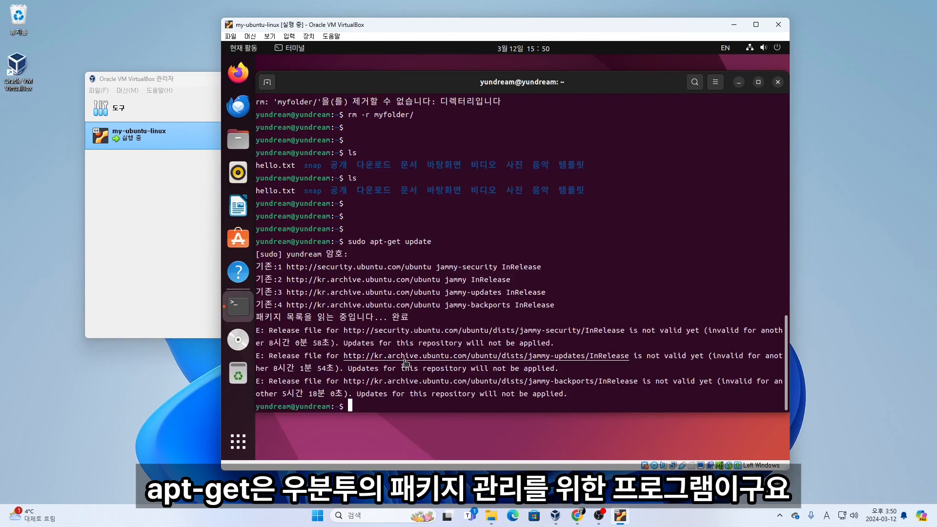
{"action": "double_click", "coordinate": [425, 243]}
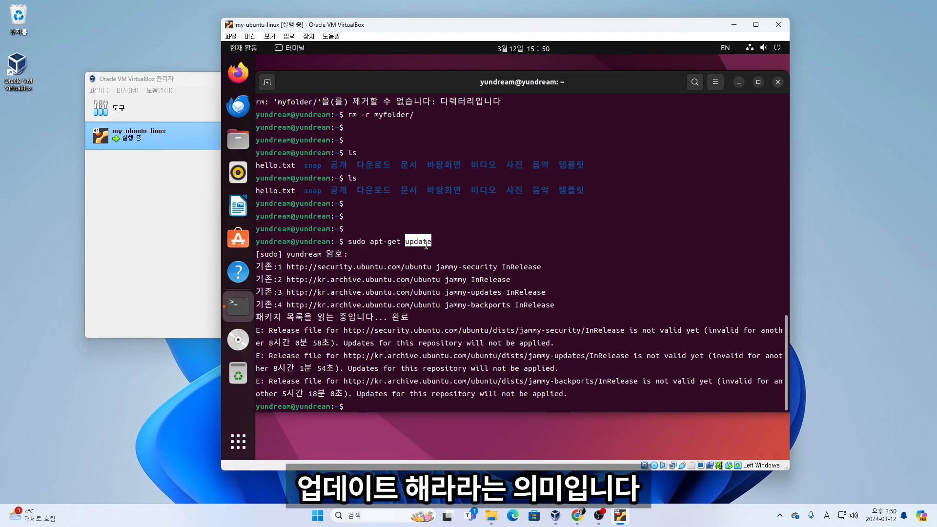
{"action": "type", "text": "sud"}
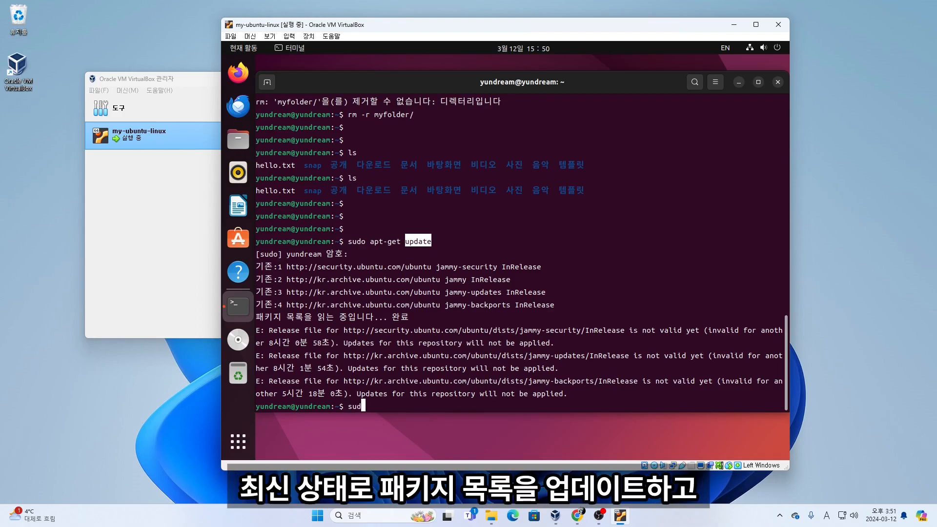
{"action": "type", "text": "o apt-get "}
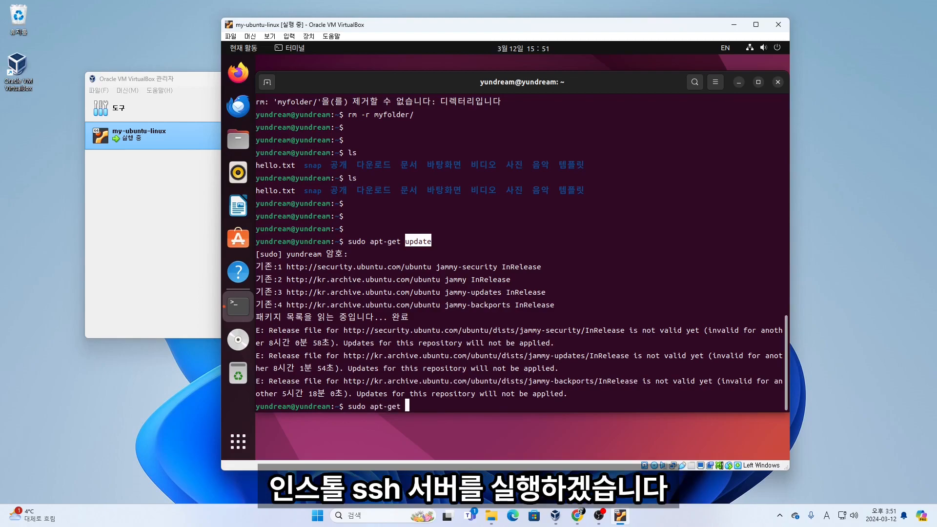
{"action": "type", "text": "install ssh-server"}
Try installing ssh-server, then edit the command to sudo apt-get install openssh-server
{"action": "key", "text": "Return"}
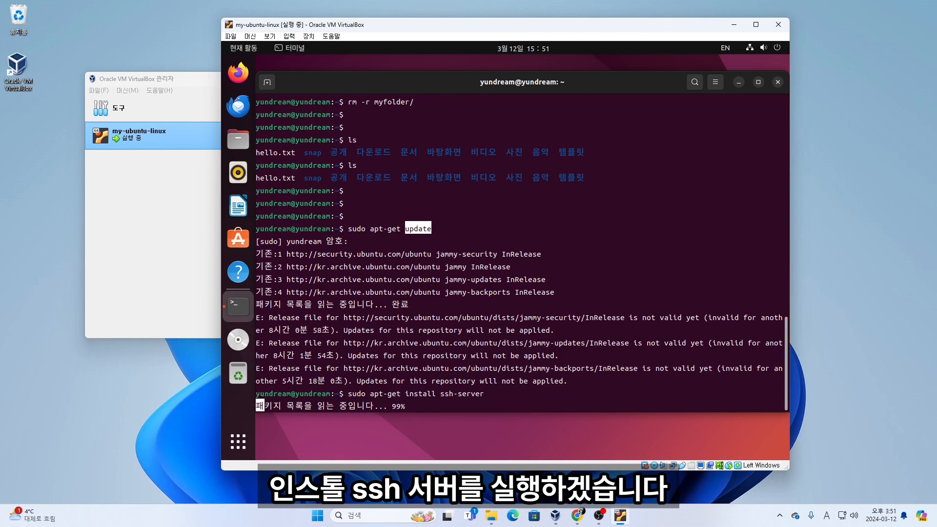
{"action": "key", "text": "Up"}
{"action": "key", "text": "BackSpace"}
{"action": "key", "text": "BackSpace"}
{"action": "key", "text": "BackSpace"}
{"action": "key", "text": "BackSpace"}
{"action": "key", "text": "BackSpace"}
{"action": "key", "text": "BackSpace"}
{"action": "key", "text": "BackSpace"}
{"action": "key", "text": "BackSpace"}
{"action": "key", "text": "BackSpace"}
{"action": "key", "text": "BackSpace"}
{"action": "key", "text": "BackSpace"}
{"action": "key", "text": "BackSpace"}
{"action": "key", "text": "BackSpace"}
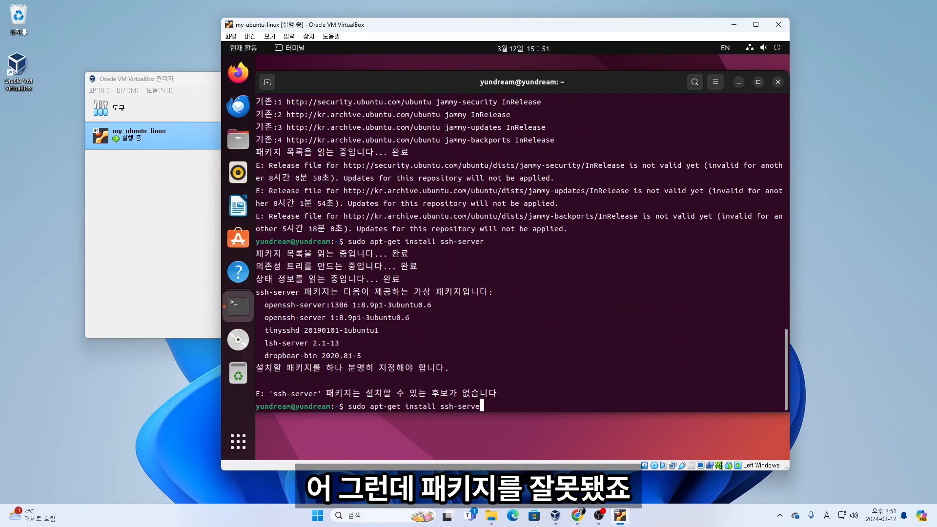
{"action": "type", "text": "ll"}
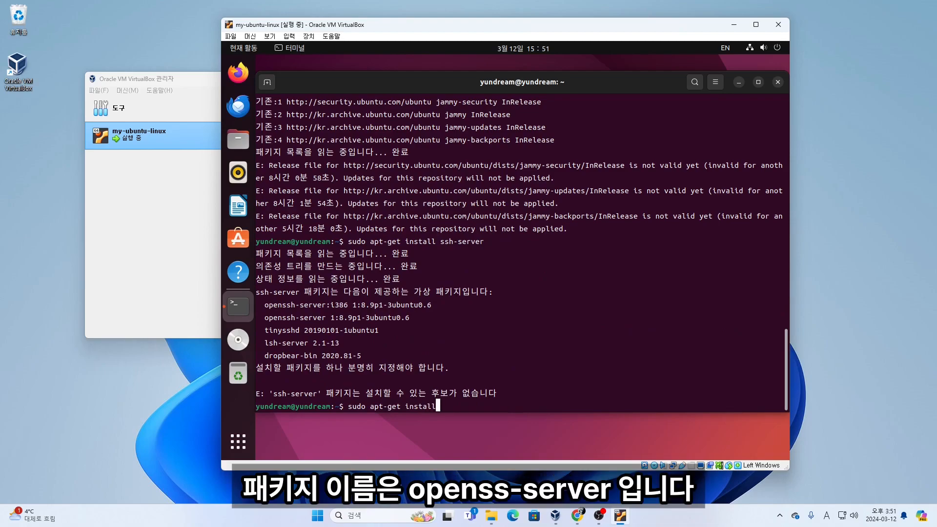
{"action": "type", "text": " openssh-server"}
{"action": "key", "text": "Return"}
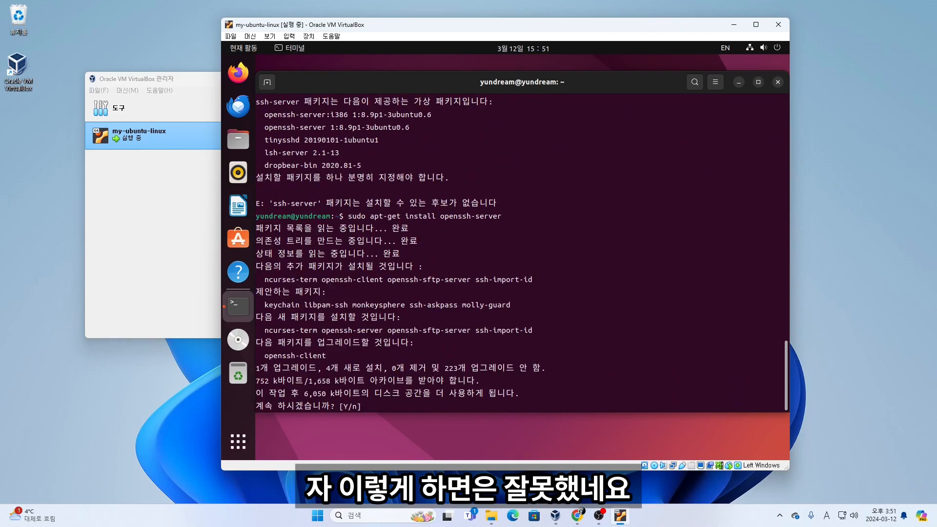
Rerun the openssh-server install after an aborted answer and confirm it with Y
{"action": "type", "text": "T"}
{"action": "key", "text": "Return"}
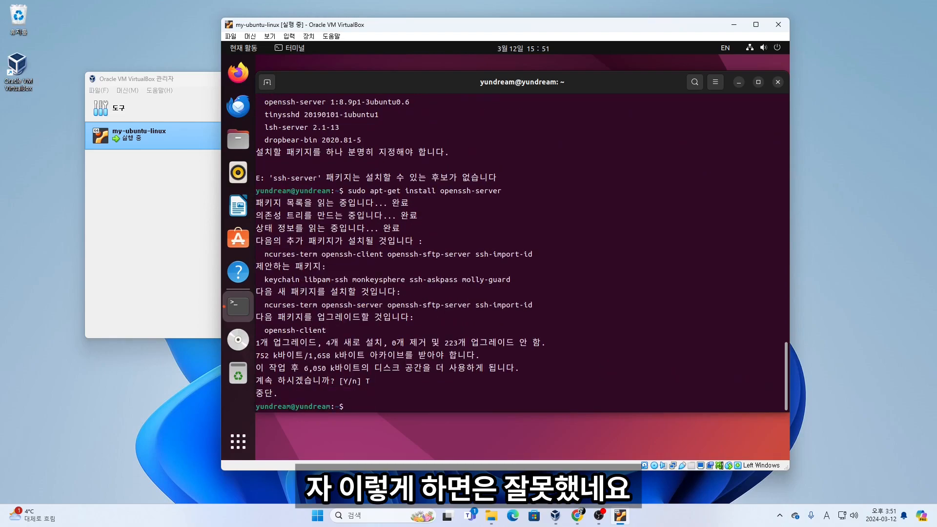
{"action": "key", "text": "Up"}
{"action": "key", "text": "Return"}
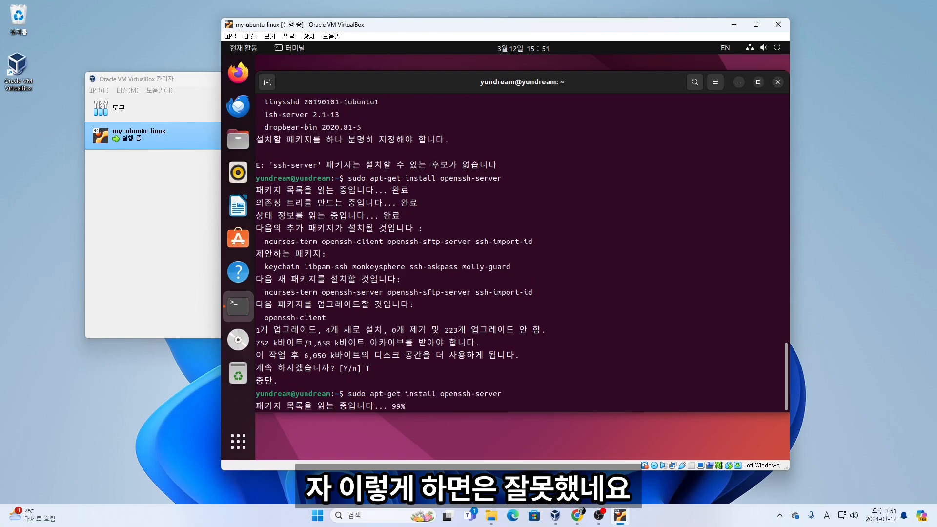
{"action": "type", "text": "Y"}
{"action": "key", "text": "Return"}
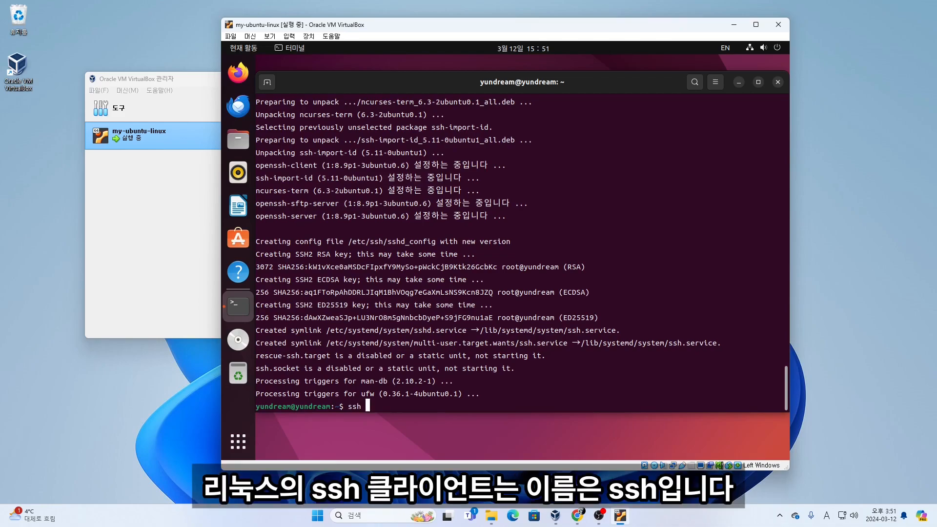
Log into the guest with ssh localhost, accepting the host key with yes and entering the password
{"action": "key", "text": "BackSpace"}
{"action": "key", "text": "BackSpace"}
{"action": "key", "text": "BackSpace"}
{"action": "key", "text": "BackSpace"}
{"action": "type", "text": "ssh"}
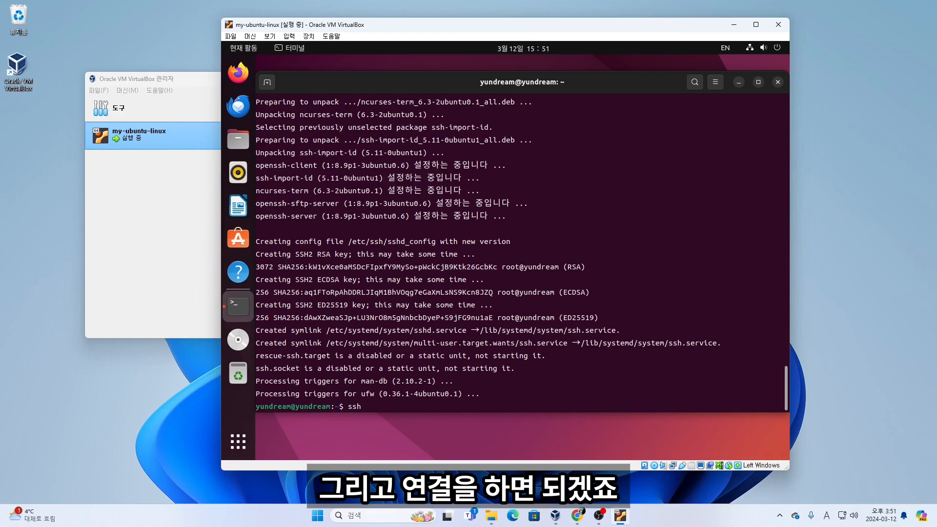
{"action": "type", "text": " localhost"}
{"action": "key", "text": "Return"}
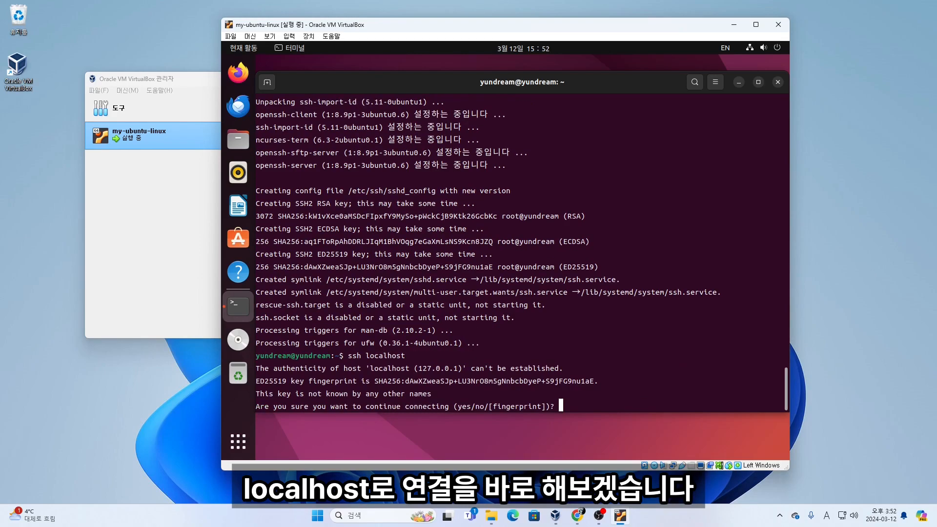
{"action": "type", "text": "yes"}
{"action": "key", "text": "Return"}
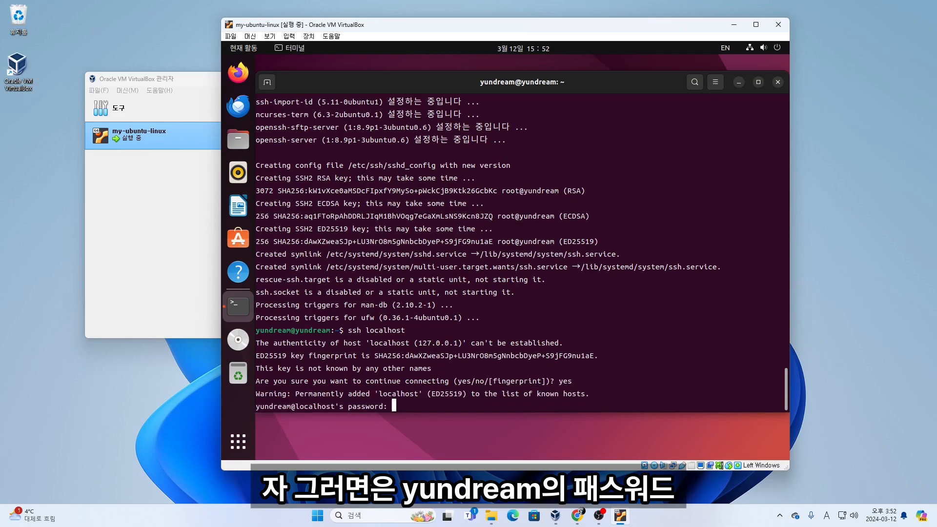
{"action": "key", "text": "Return"}
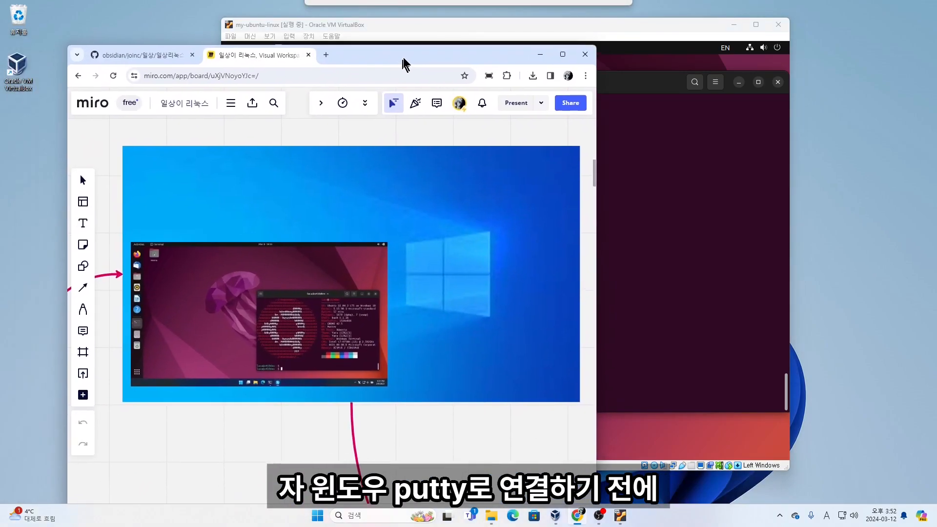
Maximize Chrome and sketch a box labelled Win Host on the Miro board
{"action": "left_click", "coordinate": [567, 48]}
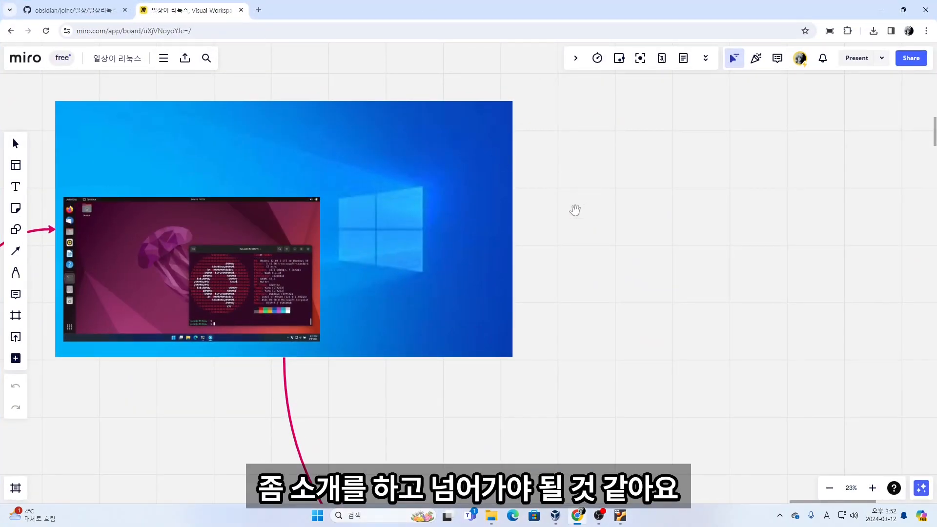
{"action": "key", "text": "v"}
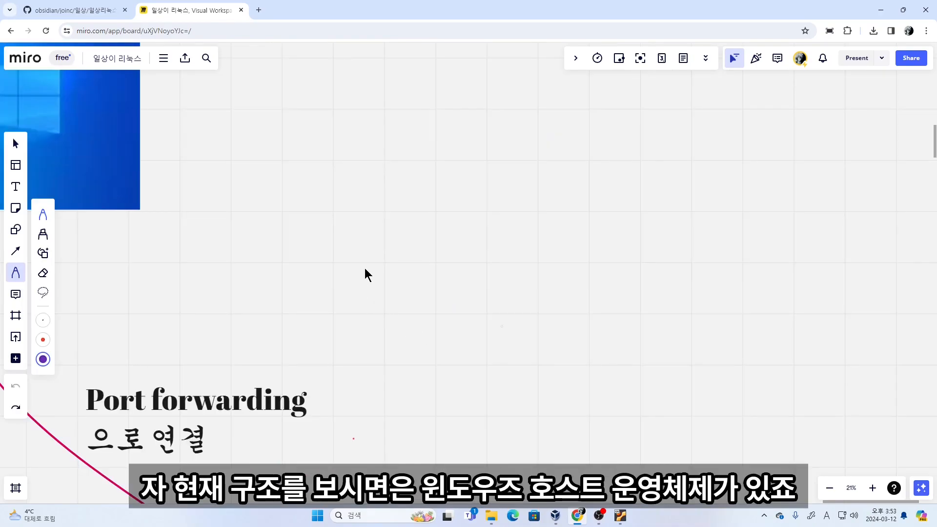
{"action": "left_click_drag", "start_coordinate": [305, 307], "coordinate": [539, 302]}
{"action": "mouse_move", "coordinate": [316, 335]}
{"action": "left_mouse_down"}
{"action": "mouse_move", "coordinate": [561, 335]}
{"action": "mouse_move", "coordinate": [540, 295]}
{"action": "left_mouse_up"}
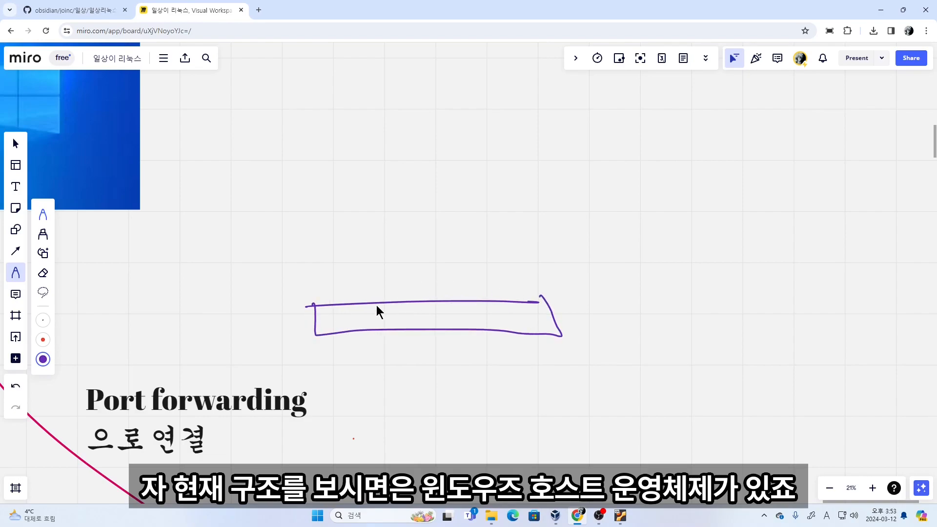
{"action": "mouse_move", "coordinate": [337, 314]}
{"action": "left_mouse_down"}
{"action": "mouse_move", "coordinate": [338, 328]}
{"action": "mouse_move", "coordinate": [359, 317]}
{"action": "mouse_move", "coordinate": [370, 327]}
{"action": "mouse_move", "coordinate": [391, 320]}
{"action": "left_mouse_up"}
{"action": "mouse_move", "coordinate": [411, 306]}
{"action": "left_mouse_down"}
{"action": "mouse_move", "coordinate": [411, 328]}
{"action": "mouse_move", "coordinate": [425, 319]}
{"action": "left_mouse_up"}
{"action": "mouse_move", "coordinate": [427, 302]}
{"action": "left_mouse_down"}
{"action": "mouse_move", "coordinate": [432, 325]}
{"action": "mouse_move", "coordinate": [436, 316]}
{"action": "left_mouse_up"}
{"action": "mouse_move", "coordinate": [458, 307]}
{"action": "left_mouse_down"}
{"action": "mouse_move", "coordinate": [445, 326]}
{"action": "mouse_move", "coordinate": [483, 320]}
{"action": "left_mouse_up"}
{"action": "left_click_drag", "start_coordinate": [466, 302], "coordinate": [464, 330]}
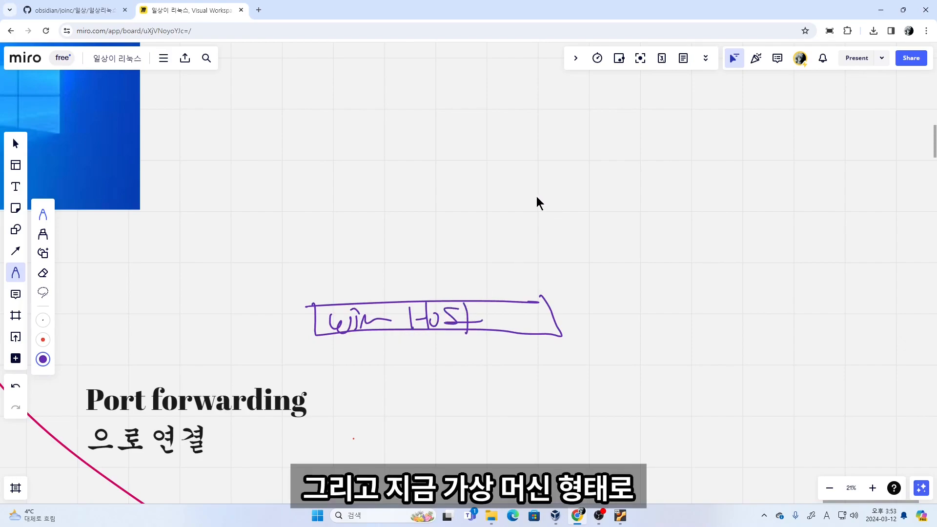
Draw a framed box labelled linux above the Win Host box
{"action": "mouse_move", "coordinate": [291, 117]}
{"action": "left_mouse_down"}
{"action": "mouse_move", "coordinate": [289, 172]}
{"action": "mouse_move", "coordinate": [431, 156]}
{"action": "mouse_move", "coordinate": [412, 172]}
{"action": "left_mouse_up"}
{"action": "left_click_drag", "start_coordinate": [288, 174], "coordinate": [410, 162]}
{"action": "mouse_move", "coordinate": [313, 123]}
{"action": "left_mouse_down"}
{"action": "mouse_move", "coordinate": [316, 160]}
{"action": "mouse_move", "coordinate": [339, 132]}
{"action": "mouse_move", "coordinate": [352, 158]}
{"action": "mouse_move", "coordinate": [430, 155]}
{"action": "left_mouse_up"}
{"action": "left_click_drag", "start_coordinate": [298, 169], "coordinate": [430, 157]}
{"action": "mouse_move", "coordinate": [299, 117]}
{"action": "left_mouse_down"}
{"action": "mouse_move", "coordinate": [299, 167]}
{"action": "mouse_move", "coordinate": [437, 103]}
{"action": "mouse_move", "coordinate": [424, 180]}
{"action": "left_mouse_up"}
{"action": "left_click_drag", "start_coordinate": [272, 180], "coordinate": [407, 166]}
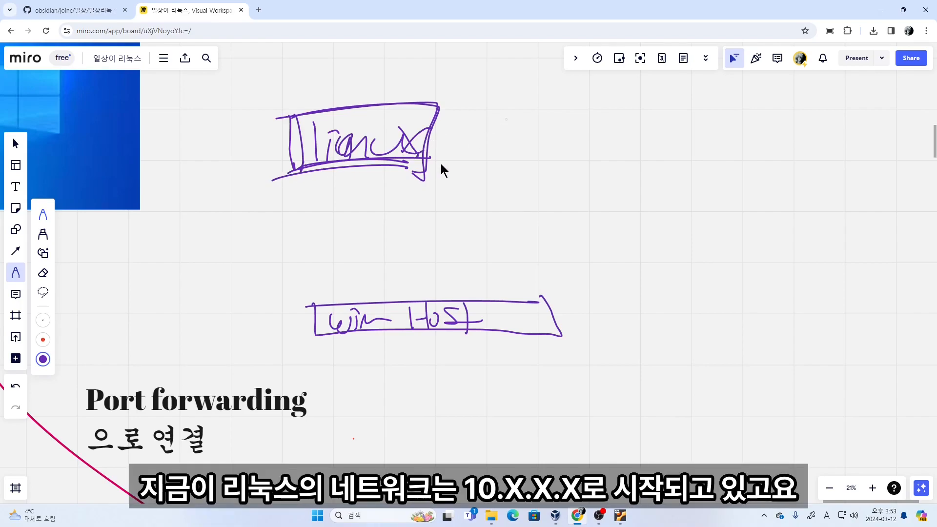
Write the linux address 10.X.X.X/0 at the end of a line beside it
{"action": "left_click_drag", "start_coordinate": [295, 197], "coordinate": [556, 198]}
{"action": "mouse_move", "coordinate": [571, 175]}
{"action": "left_mouse_down"}
{"action": "mouse_move", "coordinate": [588, 200]}
{"action": "mouse_move", "coordinate": [612, 196]}
{"action": "left_mouse_up"}
{"action": "left_click_drag", "start_coordinate": [613, 177], "coordinate": [598, 198]}
{"action": "left_click_drag", "start_coordinate": [653, 179], "coordinate": [626, 199]}
{"action": "mouse_move", "coordinate": [633, 180]}
{"action": "left_mouse_down"}
{"action": "mouse_move", "coordinate": [650, 197]}
{"action": "mouse_move", "coordinate": [695, 194]}
{"action": "left_mouse_up"}
{"action": "left_click_drag", "start_coordinate": [737, 166], "coordinate": [709, 202]}
{"action": "left_click_drag", "start_coordinate": [759, 177], "coordinate": [754, 179]}
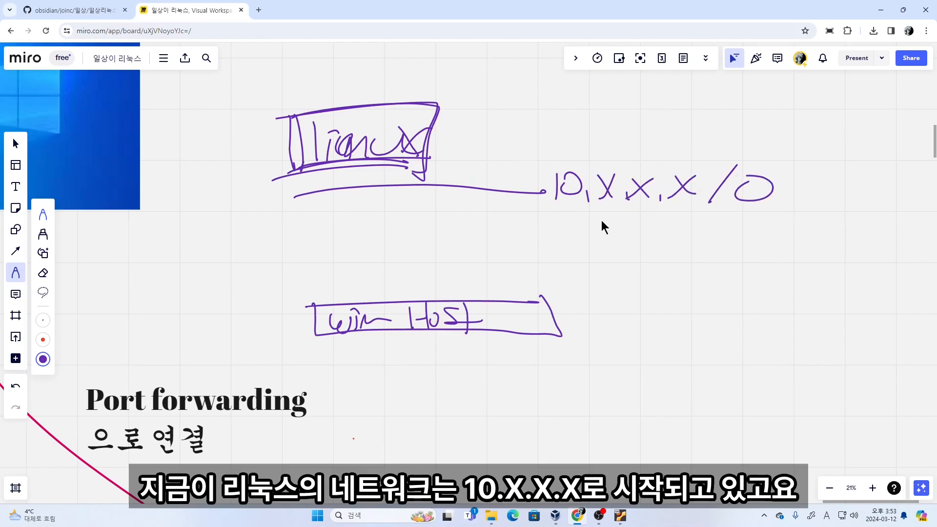
Re-outline the Win Host box and write 127.0.0.X/0 beside it
{"action": "left_click_drag", "start_coordinate": [316, 336], "coordinate": [540, 343]}
{"action": "left_click_drag", "start_coordinate": [313, 347], "coordinate": [311, 305]}
{"action": "mouse_move", "coordinate": [310, 307]}
{"action": "left_mouse_down"}
{"action": "mouse_move", "coordinate": [534, 297]}
{"action": "mouse_move", "coordinate": [540, 343]}
{"action": "left_mouse_up"}
{"action": "mouse_move", "coordinate": [586, 300]}
{"action": "left_mouse_down"}
{"action": "mouse_move", "coordinate": [583, 327]}
{"action": "mouse_move", "coordinate": [609, 318]}
{"action": "mouse_move", "coordinate": [625, 333]}
{"action": "mouse_move", "coordinate": [642, 325]}
{"action": "left_mouse_up"}
{"action": "mouse_move", "coordinate": [654, 308]}
{"action": "left_mouse_down"}
{"action": "mouse_move", "coordinate": [645, 323]}
{"action": "mouse_move", "coordinate": [668, 330]}
{"action": "mouse_move", "coordinate": [689, 305]}
{"action": "mouse_move", "coordinate": [705, 330]}
{"action": "mouse_move", "coordinate": [738, 323]}
{"action": "left_mouse_up"}
{"action": "left_click_drag", "start_coordinate": [732, 298], "coordinate": [712, 328]}
{"action": "left_click_drag", "start_coordinate": [770, 288], "coordinate": [739, 339]}
{"action": "mouse_move", "coordinate": [787, 307]}
{"action": "left_mouse_down"}
{"action": "mouse_move", "coordinate": [760, 325]}
{"action": "mouse_move", "coordinate": [788, 305]}
{"action": "left_mouse_up"}
{"action": "mouse_move", "coordinate": [544, 348]}
{"action": "left_mouse_down"}
{"action": "mouse_move", "coordinate": [796, 319]}
{"action": "mouse_move", "coordinate": [536, 341]}
{"action": "left_mouse_up"}
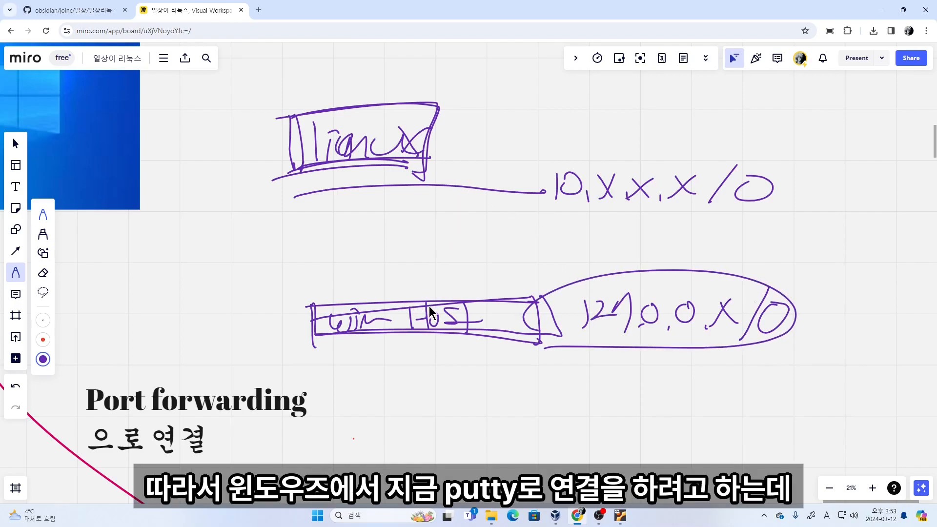
Write putty by Win Host, underline both addresses, and circle Port forwarding
{"action": "left_click_drag", "start_coordinate": [234, 302], "coordinate": [229, 323]}
{"action": "mouse_move", "coordinate": [233, 280]}
{"action": "left_mouse_down"}
{"action": "mouse_move", "coordinate": [239, 299]}
{"action": "mouse_move", "coordinate": [268, 297]}
{"action": "left_mouse_up"}
{"action": "mouse_move", "coordinate": [264, 285]}
{"action": "left_mouse_down"}
{"action": "mouse_move", "coordinate": [295, 280]}
{"action": "mouse_move", "coordinate": [284, 293]}
{"action": "left_mouse_up"}
{"action": "mouse_move", "coordinate": [296, 281]}
{"action": "left_mouse_down"}
{"action": "mouse_move", "coordinate": [311, 292]}
{"action": "mouse_move", "coordinate": [365, 282]}
{"action": "left_mouse_up"}
{"action": "left_click_drag", "start_coordinate": [541, 332], "coordinate": [758, 366]}
{"action": "left_click_drag", "start_coordinate": [544, 211], "coordinate": [705, 228]}
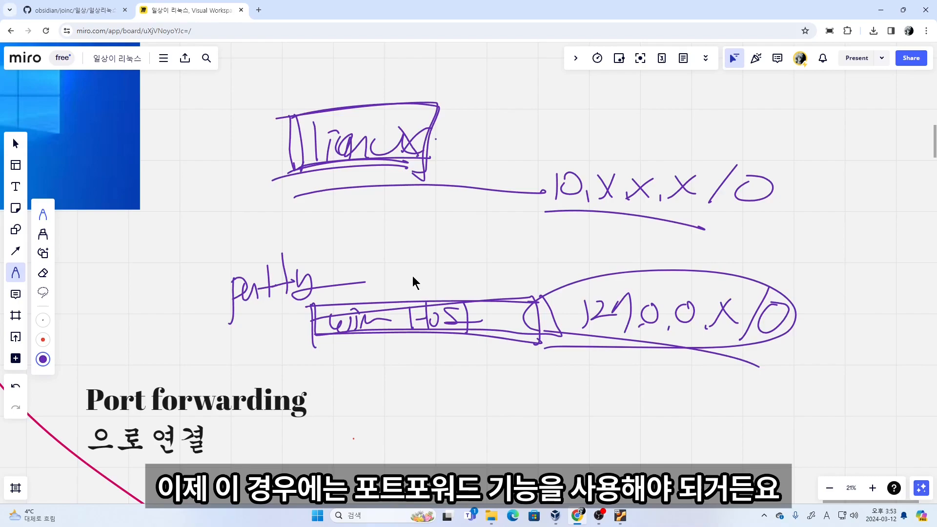
{"action": "mouse_move", "coordinate": [90, 418]}
{"action": "left_mouse_down"}
{"action": "mouse_move", "coordinate": [297, 419]}
{"action": "mouse_move", "coordinate": [106, 408]}
{"action": "left_mouse_up"}
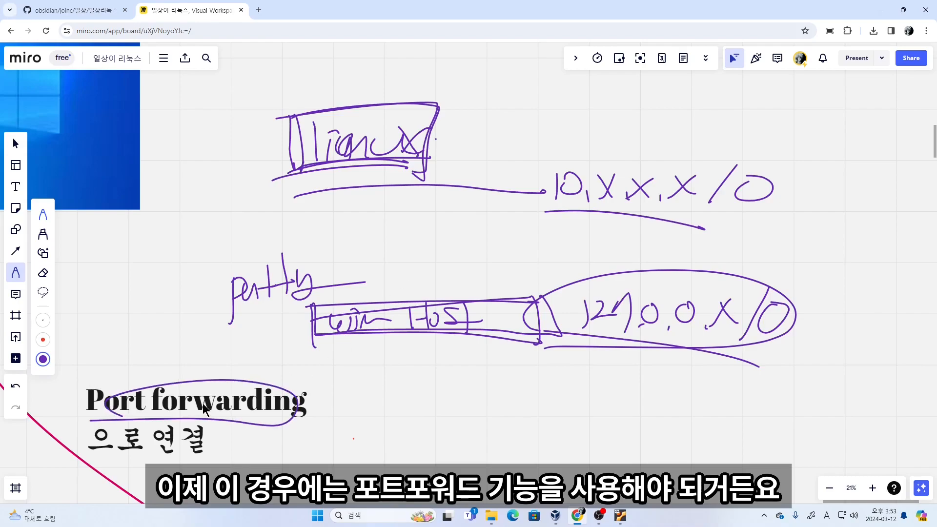
Draw a box labelled Linux on the right side of the board
{"action": "scroll", "coordinate": [467, 383], "scroll_direction": "down", "scroll_amount": 5}
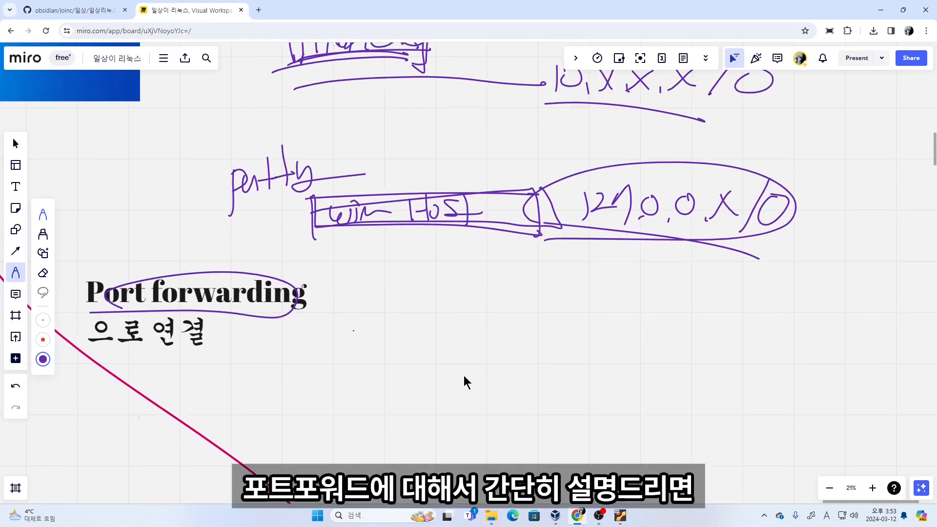
{"action": "scroll", "coordinate": [466, 383], "scroll_direction": "right", "scroll_amount": 4}
{"action": "scroll", "coordinate": [461, 380], "scroll_direction": "down", "scroll_amount": 1}
{"action": "scroll", "coordinate": [462, 380], "scroll_direction": "left", "scroll_amount": 4}
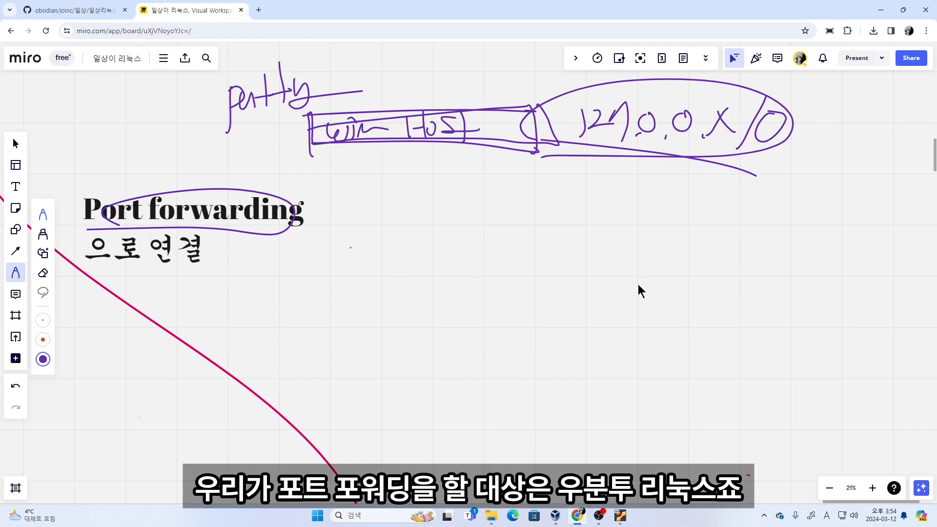
{"action": "mouse_move", "coordinate": [625, 273]}
{"action": "left_mouse_down"}
{"action": "mouse_move", "coordinate": [628, 324]}
{"action": "mouse_move", "coordinate": [781, 344]}
{"action": "left_mouse_up"}
{"action": "left_click_drag", "start_coordinate": [644, 339], "coordinate": [779, 343]}
{"action": "mouse_move", "coordinate": [640, 300]}
{"action": "left_mouse_down"}
{"action": "mouse_move", "coordinate": [665, 329]}
{"action": "mouse_move", "coordinate": [726, 326]}
{"action": "left_mouse_up"}
{"action": "left_click_drag", "start_coordinate": [728, 304], "coordinate": [708, 327]}
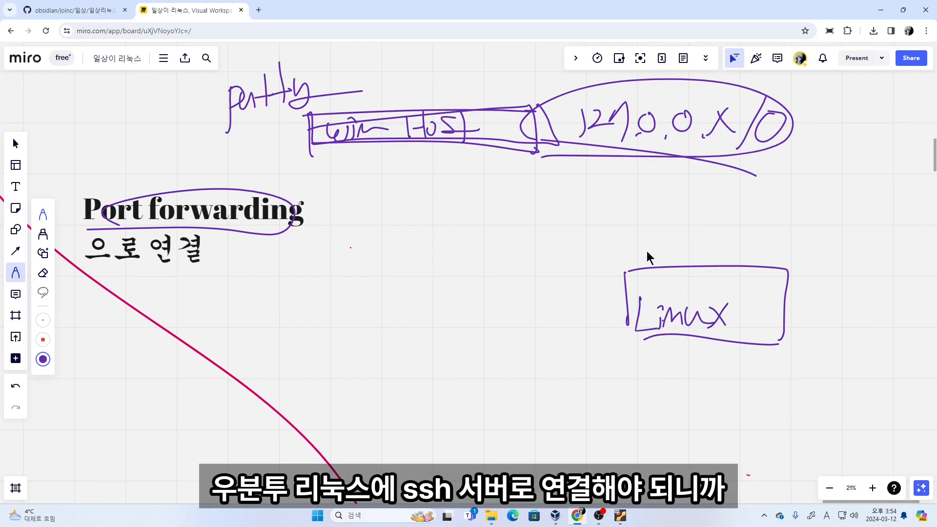
Label the Linux box with a circled ssh and a circled 22번 port
{"action": "left_click_drag", "start_coordinate": [651, 236], "coordinate": [637, 259]}
{"action": "mouse_move", "coordinate": [675, 234]}
{"action": "left_mouse_down"}
{"action": "mouse_move", "coordinate": [669, 260]}
{"action": "mouse_move", "coordinate": [651, 261]}
{"action": "left_mouse_up"}
{"action": "mouse_move", "coordinate": [679, 224]}
{"action": "left_mouse_down"}
{"action": "mouse_move", "coordinate": [700, 260]}
{"action": "mouse_move", "coordinate": [725, 234]}
{"action": "mouse_move", "coordinate": [763, 234]}
{"action": "left_mouse_up"}
{"action": "mouse_move", "coordinate": [513, 265]}
{"action": "left_mouse_down"}
{"action": "mouse_move", "coordinate": [536, 287]}
{"action": "mouse_move", "coordinate": [575, 277]}
{"action": "mouse_move", "coordinate": [592, 285]}
{"action": "left_mouse_up"}
{"action": "left_click_drag", "start_coordinate": [576, 285], "coordinate": [599, 288]}
{"action": "mouse_move", "coordinate": [538, 310]}
{"action": "left_mouse_down"}
{"action": "mouse_move", "coordinate": [536, 341]}
{"action": "mouse_move", "coordinate": [561, 313]}
{"action": "mouse_move", "coordinate": [589, 329]}
{"action": "left_mouse_up"}
{"action": "left_click_drag", "start_coordinate": [588, 250], "coordinate": [604, 270]}
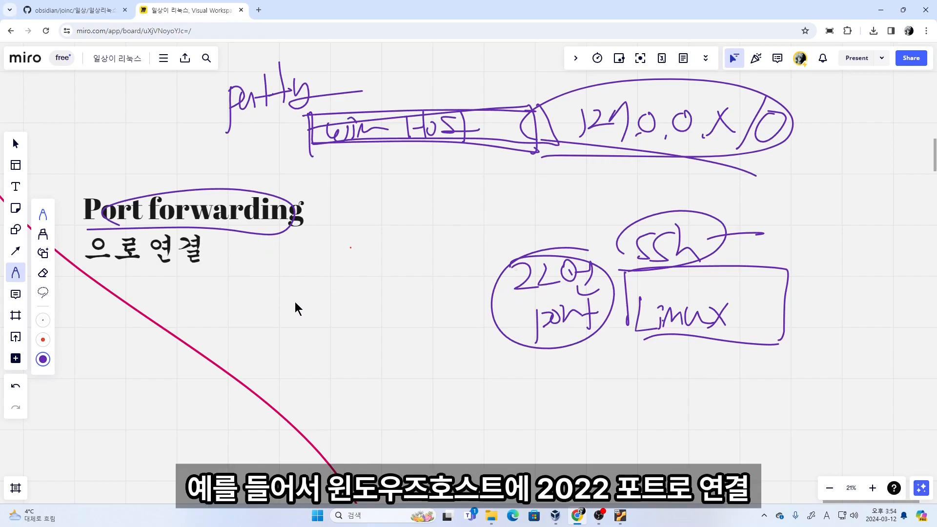
Write a circled 2022 with localhost below and arrow it to the port-22 circle
{"action": "mouse_move", "coordinate": [262, 292]}
{"action": "left_mouse_down"}
{"action": "mouse_move", "coordinate": [281, 320]}
{"action": "mouse_move", "coordinate": [302, 297]}
{"action": "mouse_move", "coordinate": [325, 313]}
{"action": "mouse_move", "coordinate": [355, 308]}
{"action": "left_mouse_up"}
{"action": "mouse_move", "coordinate": [251, 326]}
{"action": "left_mouse_down"}
{"action": "mouse_move", "coordinate": [356, 314]}
{"action": "mouse_move", "coordinate": [256, 322]}
{"action": "mouse_move", "coordinate": [279, 380]}
{"action": "left_mouse_up"}
{"action": "left_click_drag", "start_coordinate": [282, 367], "coordinate": [307, 381]}
{"action": "mouse_move", "coordinate": [321, 348]}
{"action": "left_mouse_down"}
{"action": "mouse_move", "coordinate": [313, 363]}
{"action": "mouse_move", "coordinate": [322, 354]}
{"action": "mouse_move", "coordinate": [334, 375]}
{"action": "left_mouse_up"}
{"action": "mouse_move", "coordinate": [347, 328]}
{"action": "left_mouse_down"}
{"action": "mouse_move", "coordinate": [342, 373]}
{"action": "mouse_move", "coordinate": [361, 371]}
{"action": "left_mouse_up"}
{"action": "mouse_move", "coordinate": [367, 356]}
{"action": "left_mouse_down"}
{"action": "mouse_move", "coordinate": [372, 367]}
{"action": "mouse_move", "coordinate": [388, 356]}
{"action": "mouse_move", "coordinate": [395, 373]}
{"action": "left_mouse_up"}
{"action": "left_click_drag", "start_coordinate": [385, 358], "coordinate": [407, 356]}
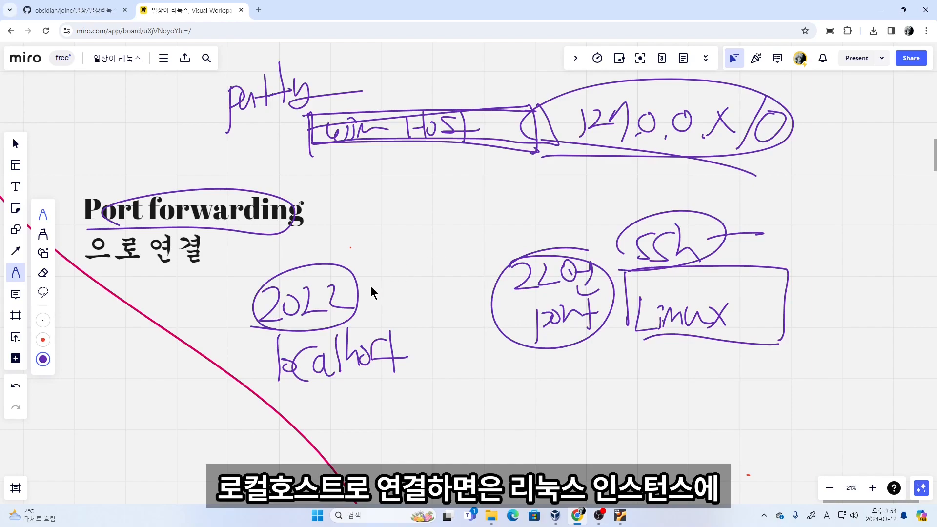
{"action": "mouse_move", "coordinate": [353, 282]}
{"action": "left_mouse_down"}
{"action": "mouse_move", "coordinate": [454, 261]}
{"action": "mouse_move", "coordinate": [519, 268]}
{"action": "mouse_move", "coordinate": [520, 279]}
{"action": "left_mouse_up"}
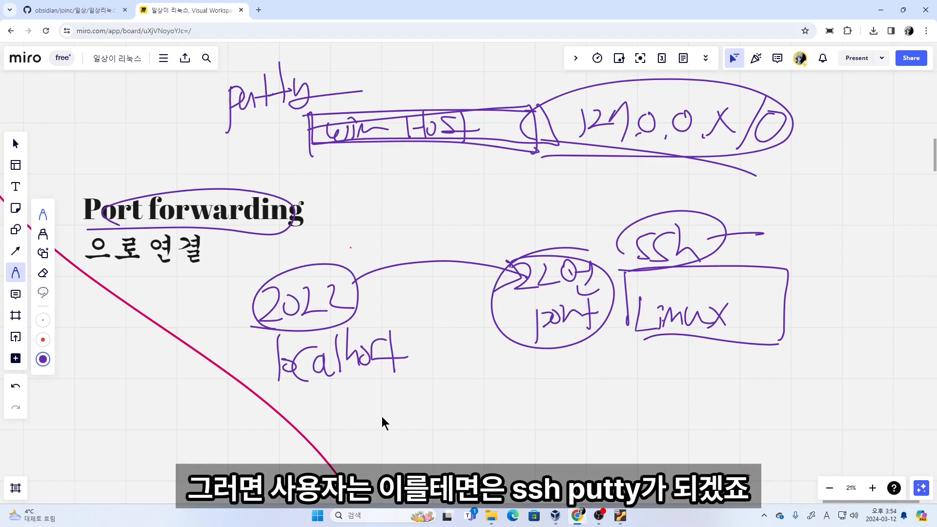
Handwrite 'ss putty localhost 2022' below and circle the 2022
{"action": "mouse_move", "coordinate": [385, 422]}
{"action": "left_mouse_down"}
{"action": "mouse_move", "coordinate": [369, 443]}
{"action": "mouse_move", "coordinate": [392, 442]}
{"action": "left_mouse_up"}
{"action": "mouse_move", "coordinate": [433, 412]}
{"action": "left_mouse_down"}
{"action": "mouse_move", "coordinate": [428, 451]}
{"action": "mouse_move", "coordinate": [445, 419]}
{"action": "mouse_move", "coordinate": [486, 410]}
{"action": "mouse_move", "coordinate": [471, 432]}
{"action": "left_mouse_up"}
{"action": "mouse_move", "coordinate": [476, 412]}
{"action": "left_mouse_down"}
{"action": "mouse_move", "coordinate": [501, 408]}
{"action": "mouse_move", "coordinate": [485, 432]}
{"action": "left_mouse_up"}
{"action": "left_click_drag", "start_coordinate": [500, 407], "coordinate": [513, 438]}
{"action": "mouse_move", "coordinate": [546, 390]}
{"action": "left_mouse_down"}
{"action": "mouse_move", "coordinate": [545, 442]}
{"action": "mouse_move", "coordinate": [587, 412]}
{"action": "mouse_move", "coordinate": [592, 436]}
{"action": "left_mouse_up"}
{"action": "left_click_drag", "start_coordinate": [603, 399], "coordinate": [605, 430]}
{"action": "left_click_drag", "start_coordinate": [614, 393], "coordinate": [616, 433]}
{"action": "mouse_move", "coordinate": [616, 424]}
{"action": "left_mouse_down"}
{"action": "mouse_move", "coordinate": [630, 431]}
{"action": "mouse_move", "coordinate": [673, 417]}
{"action": "left_mouse_up"}
{"action": "left_click_drag", "start_coordinate": [662, 396], "coordinate": [658, 438]}
{"action": "mouse_move", "coordinate": [706, 410]}
{"action": "left_mouse_down"}
{"action": "mouse_move", "coordinate": [713, 427]}
{"action": "mouse_move", "coordinate": [730, 426]}
{"action": "left_mouse_up"}
{"action": "left_click_drag", "start_coordinate": [723, 421], "coordinate": [783, 424]}
{"action": "mouse_move", "coordinate": [762, 394]}
{"action": "left_mouse_down"}
{"action": "mouse_move", "coordinate": [794, 413]}
{"action": "mouse_move", "coordinate": [821, 373]}
{"action": "mouse_move", "coordinate": [633, 336]}
{"action": "mouse_move", "coordinate": [448, 314]}
{"action": "mouse_move", "coordinate": [492, 293]}
{"action": "mouse_move", "coordinate": [508, 308]}
{"action": "left_mouse_up"}
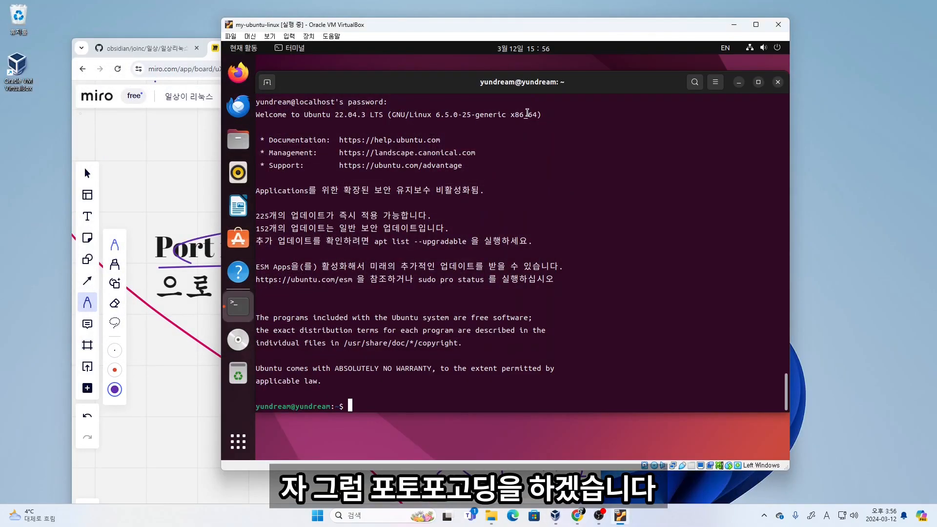
Open my-ubuntu-linux 설정 > 네트워크, expand 고급, and open 포트 포워딩
{"action": "double_click", "coordinate": [19, 73]}
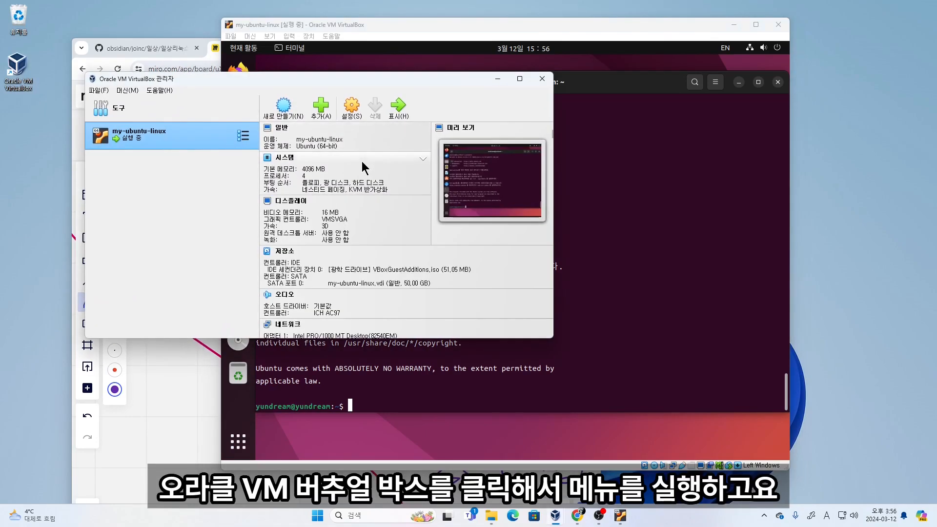
{"action": "left_click_drag", "start_coordinate": [340, 80], "coordinate": [346, 80]}
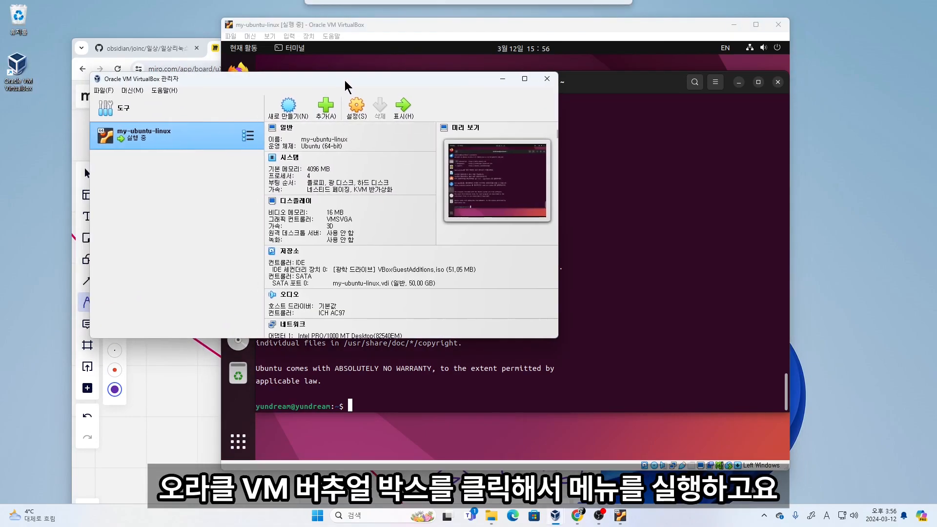
{"action": "right_click", "coordinate": [179, 137]}
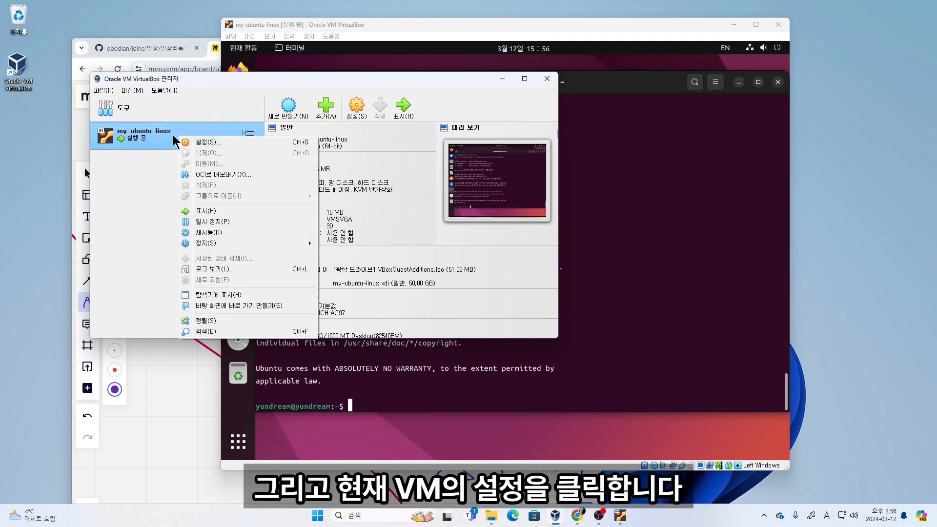
{"action": "left_click", "coordinate": [191, 142]}
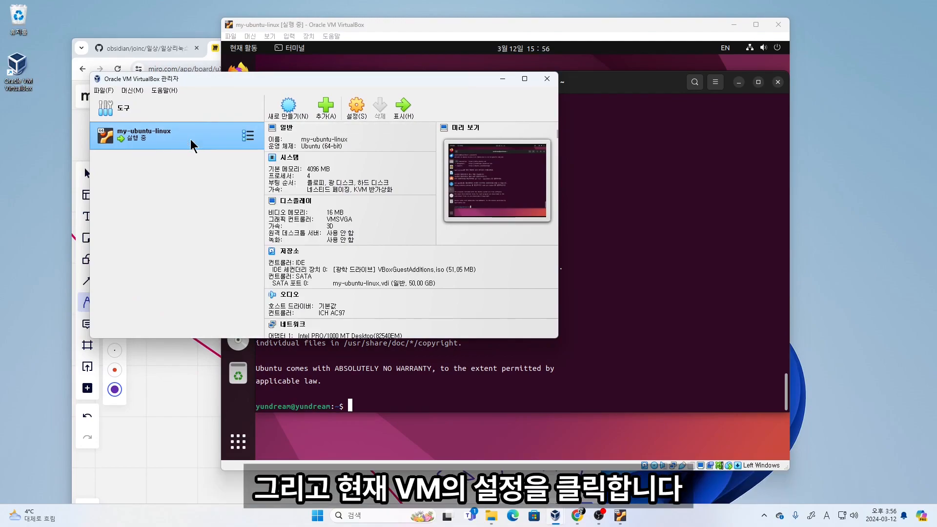
{"action": "left_click", "coordinate": [190, 193]}
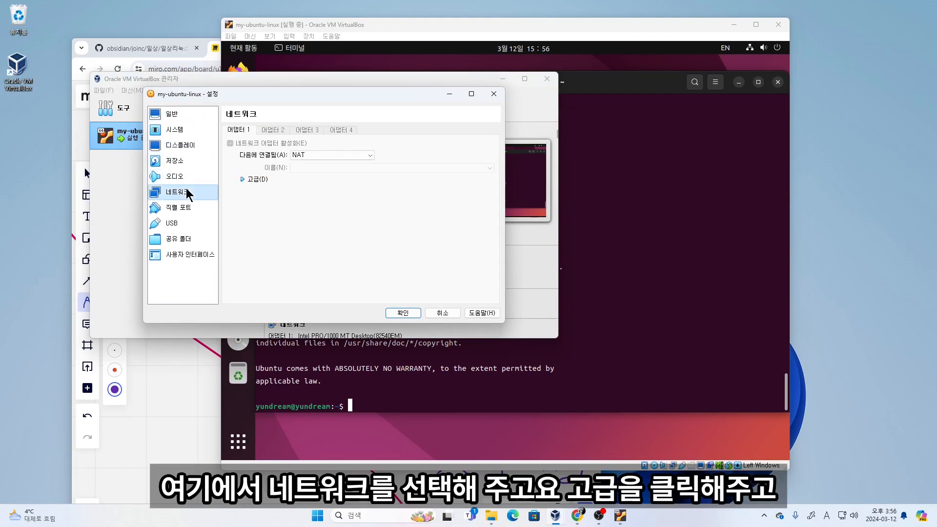
{"action": "left_click", "coordinate": [242, 180]}
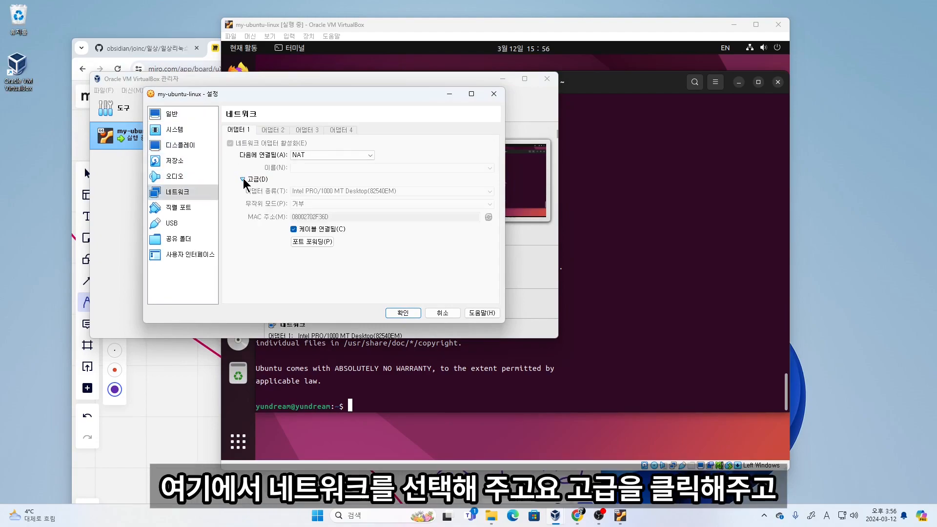
{"action": "left_click", "coordinate": [313, 242]}
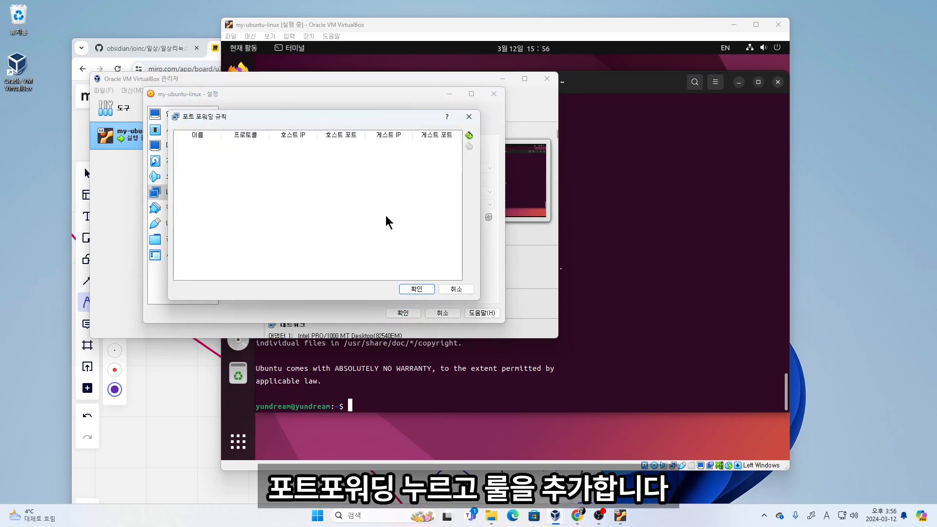
Add a port-forwarding rule named ssh-connection with host port 2022
{"action": "left_click", "coordinate": [469, 136]}
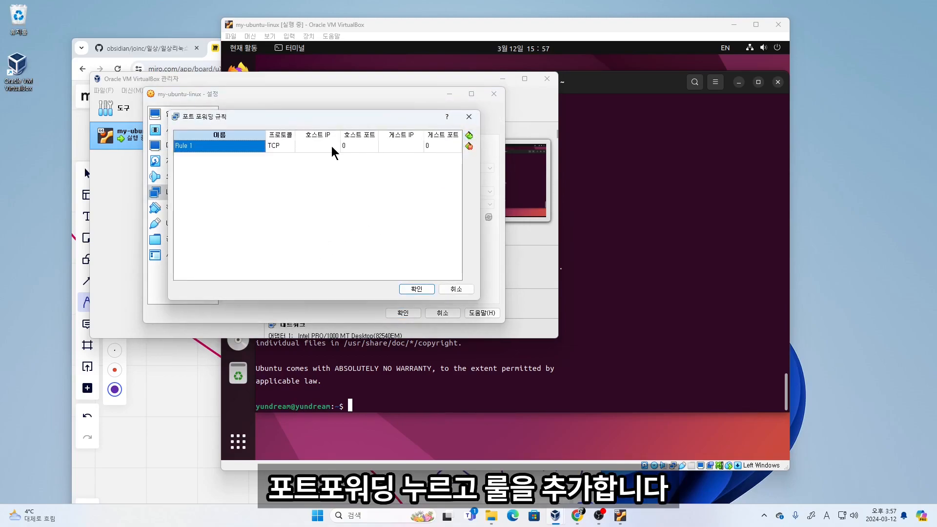
{"action": "double_click", "coordinate": [240, 144]}
{"action": "type", "text": "ssh-connection"}
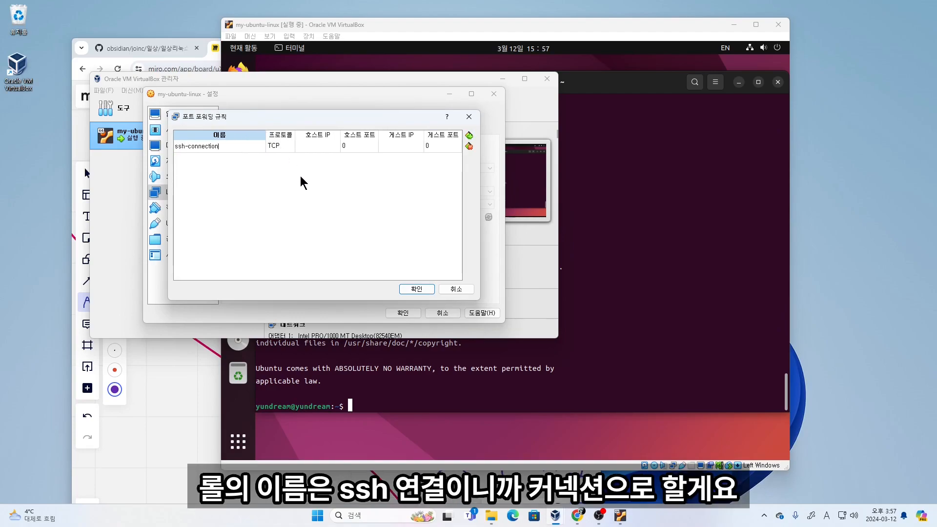
{"action": "key", "text": "Return"}
{"action": "double_click", "coordinate": [366, 146]}
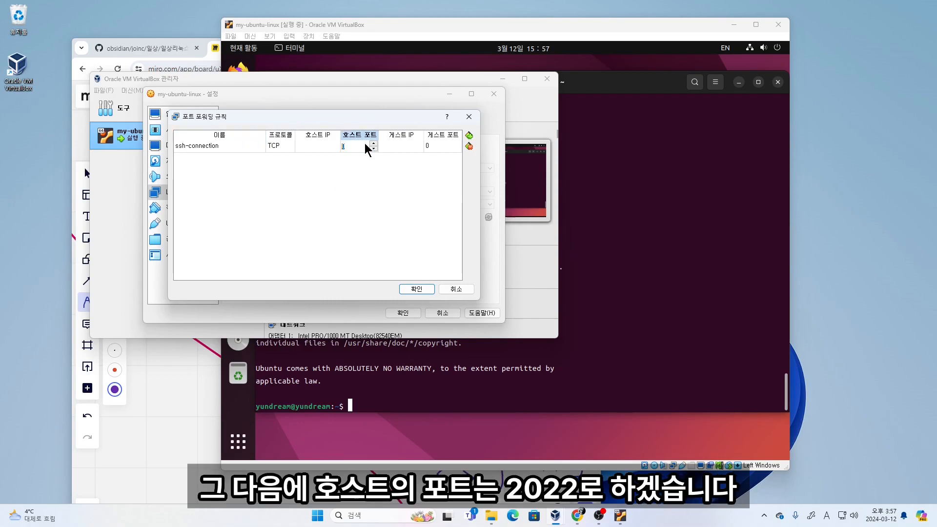
{"action": "key", "text": "Insert"}
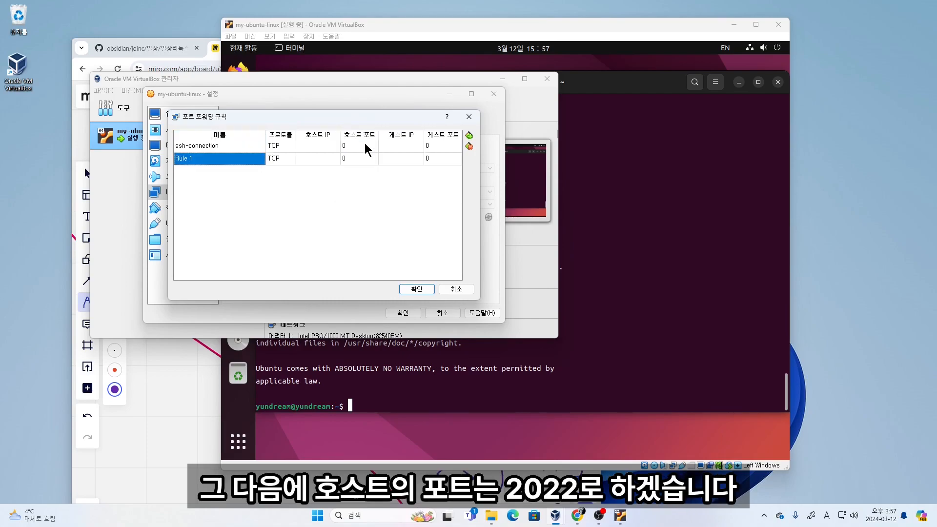
{"action": "left_click", "coordinate": [469, 146]}
{"action": "double_click", "coordinate": [364, 146]}
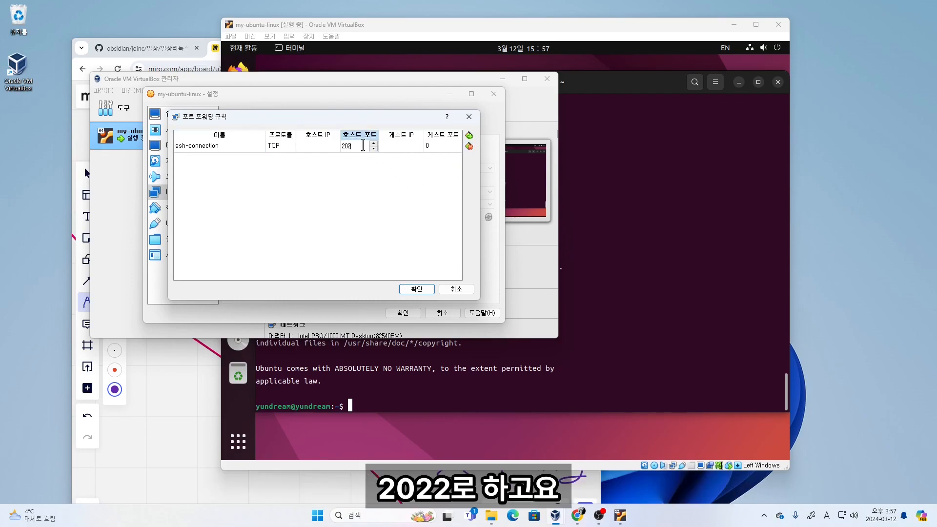
{"action": "type", "text": "2022"}
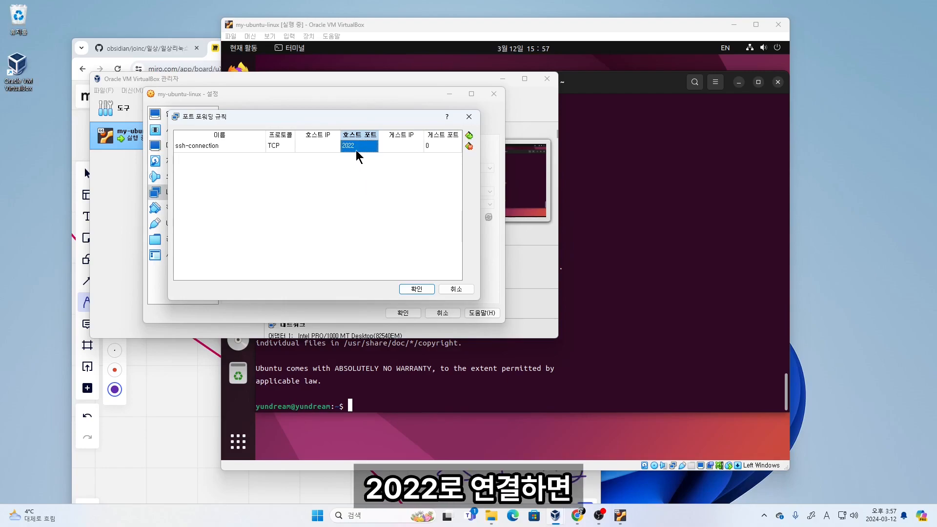
Set guest port 22, save the rule and VM settings, and close the Manager
{"action": "double_click", "coordinate": [440, 146]}
{"action": "left_click", "coordinate": [438, 145]}
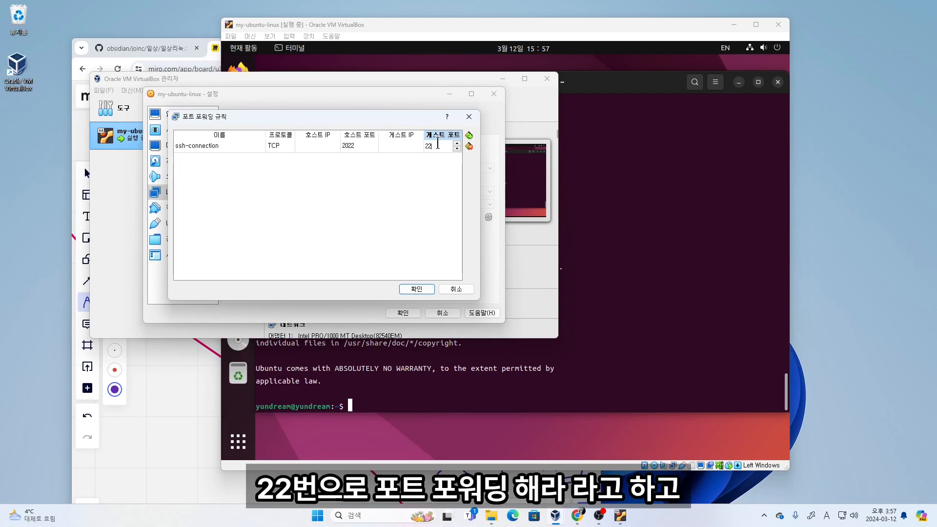
{"action": "left_click", "coordinate": [417, 288]}
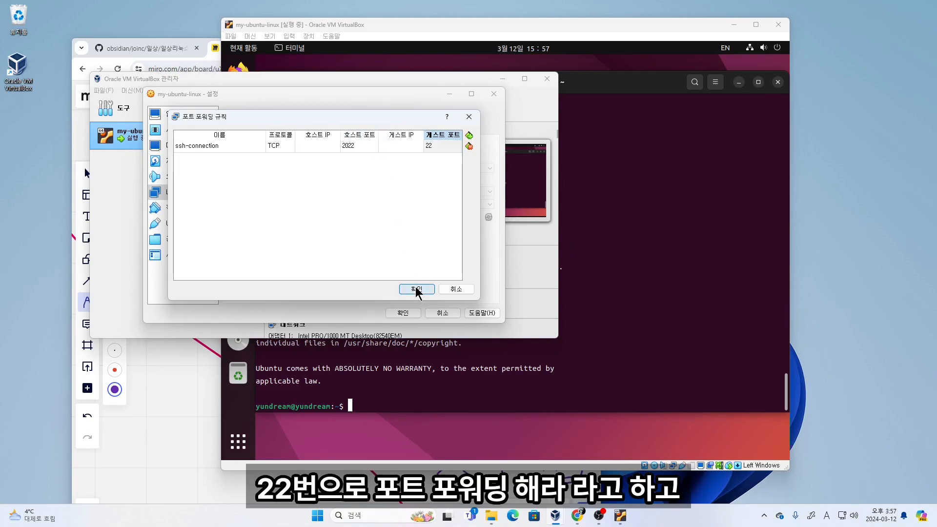
{"action": "left_click", "coordinate": [320, 242]}
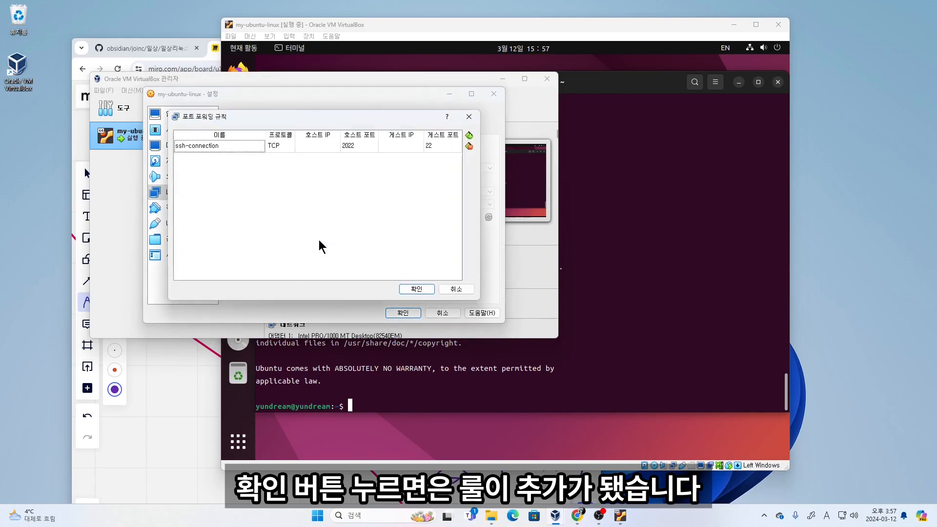
{"action": "left_click", "coordinate": [413, 287]}
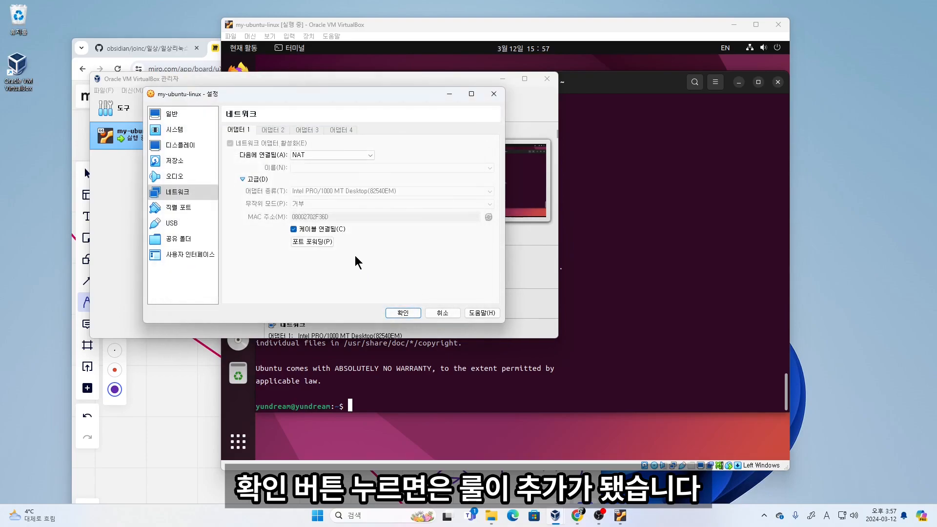
{"action": "left_click", "coordinate": [403, 313]}
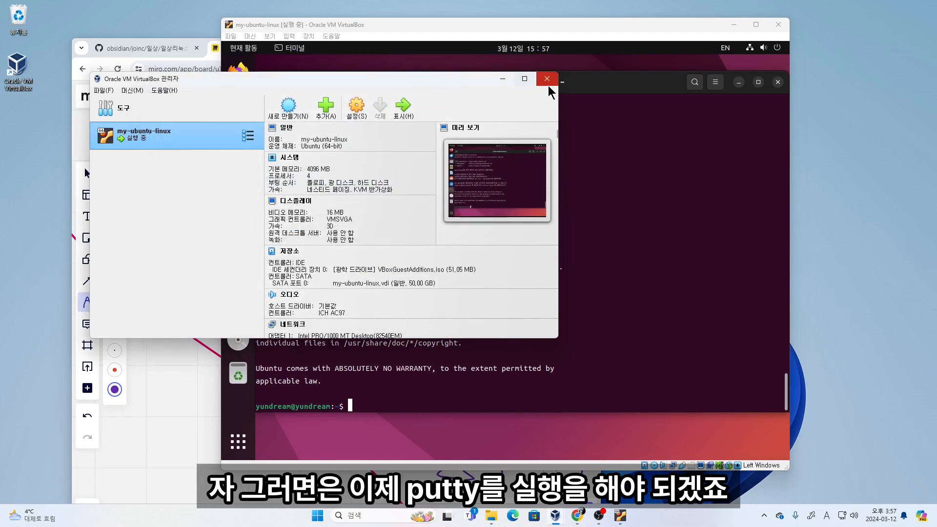
{"action": "left_click", "coordinate": [547, 79]}
{"action": "left_click", "coordinate": [355, 515]}
{"action": "type", "text": "putty"}
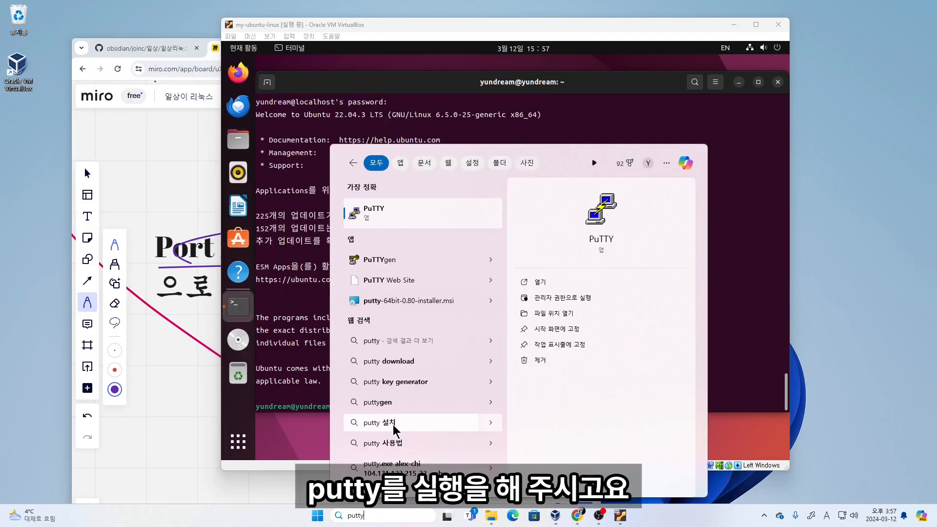
Launch PuTTY and connect to localhost on port 2022
{"action": "left_click", "coordinate": [380, 210]}
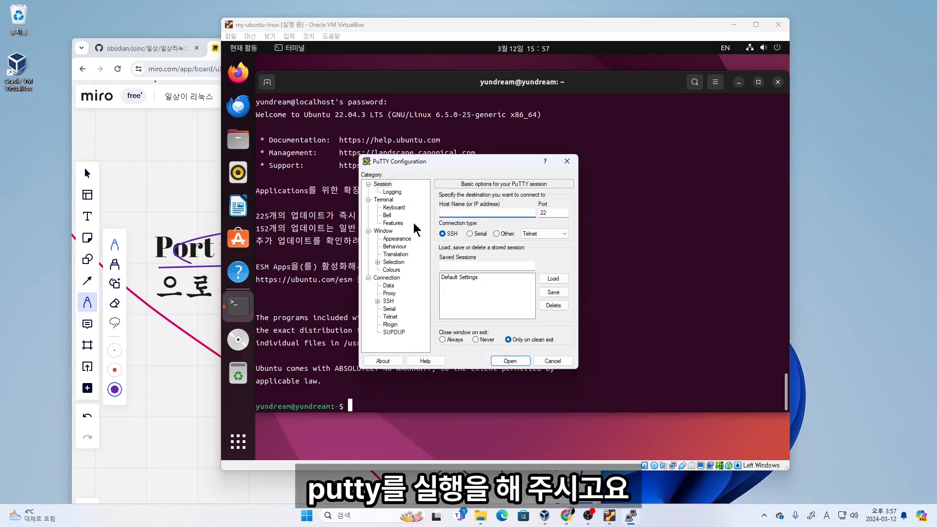
{"action": "left_click_drag", "start_coordinate": [443, 164], "coordinate": [277, 127]}
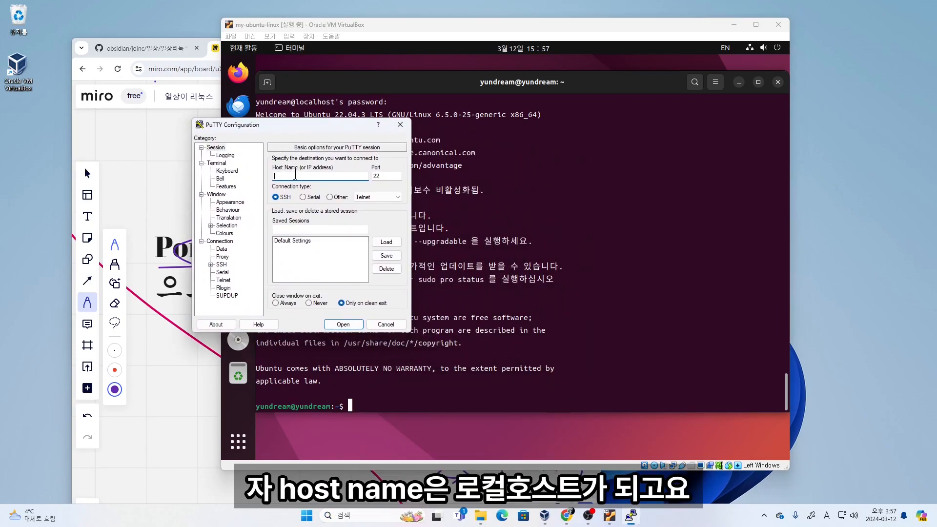
{"action": "type", "text": "localhost"}
{"action": "left_click", "coordinate": [385, 174]}
{"action": "key", "text": "BackSpace"}
{"action": "type", "text": "022"}
{"action": "left_click", "coordinate": [343, 324]}
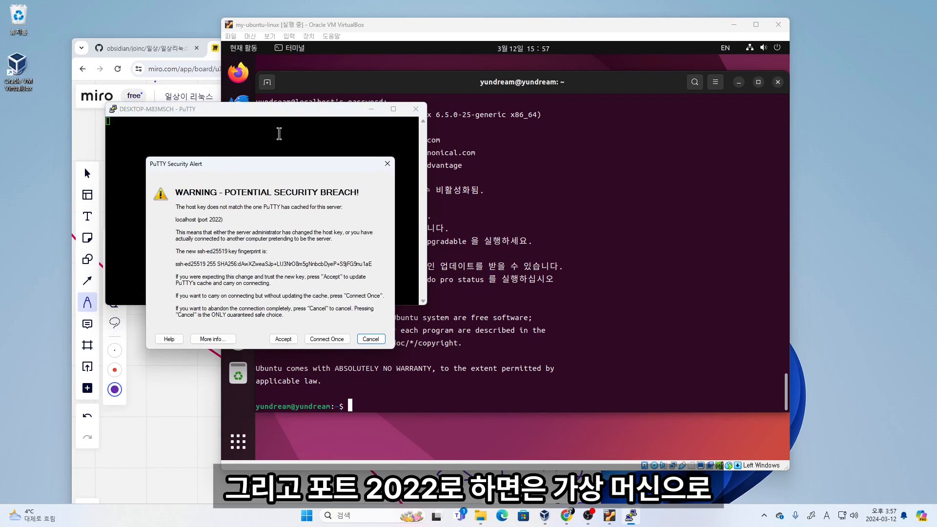
Accept the VM's host key and log in with the account username and password
{"action": "left_click", "coordinate": [277, 339]}
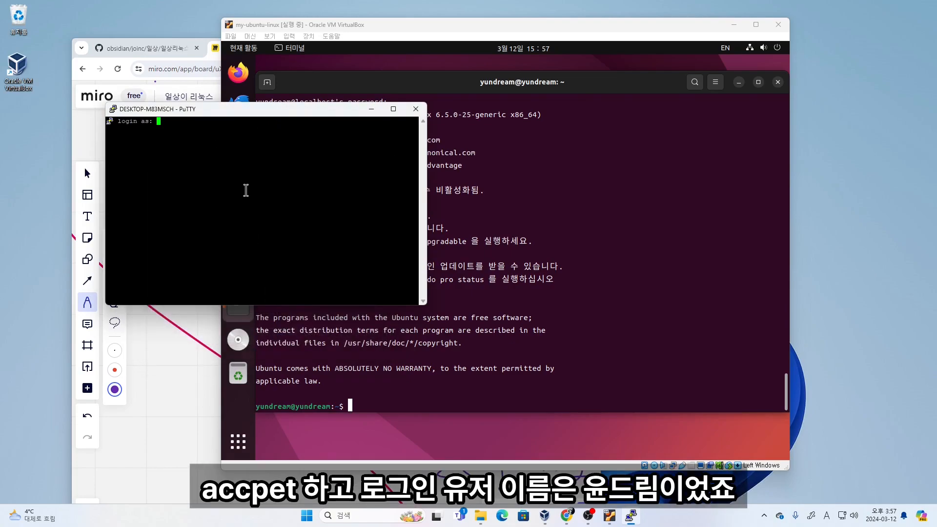
{"action": "type", "text": "yundream"}
{"action": "key", "text": "Return"}
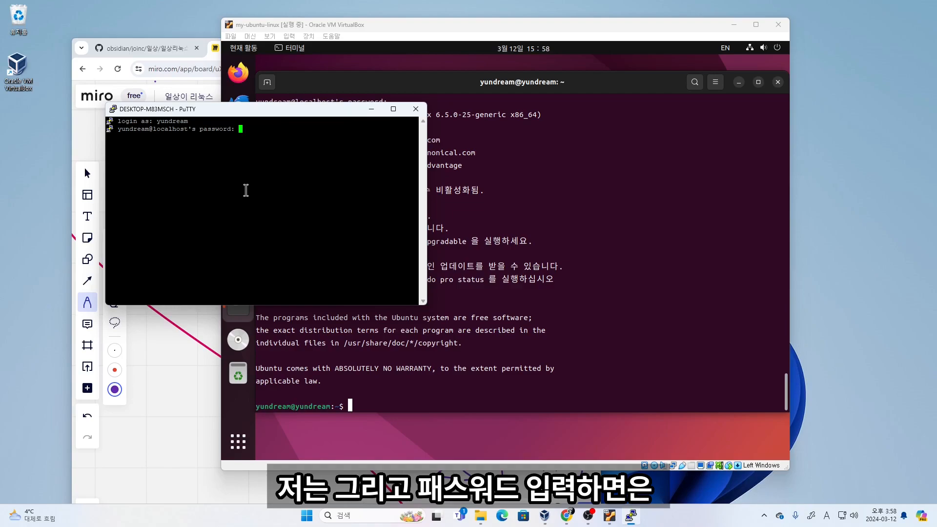
{"action": "key", "text": "Return"}
{"action": "key", "text": "Return"}
{"action": "key", "text": "Return"}
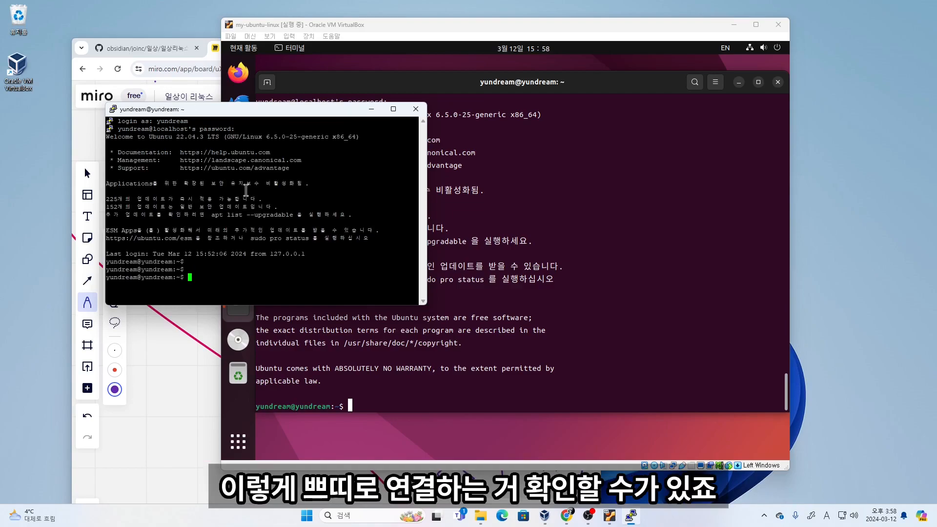
{"action": "key", "text": "Return"}
{"action": "key", "text": "Return"}
{"action": "key", "text": "Return"}
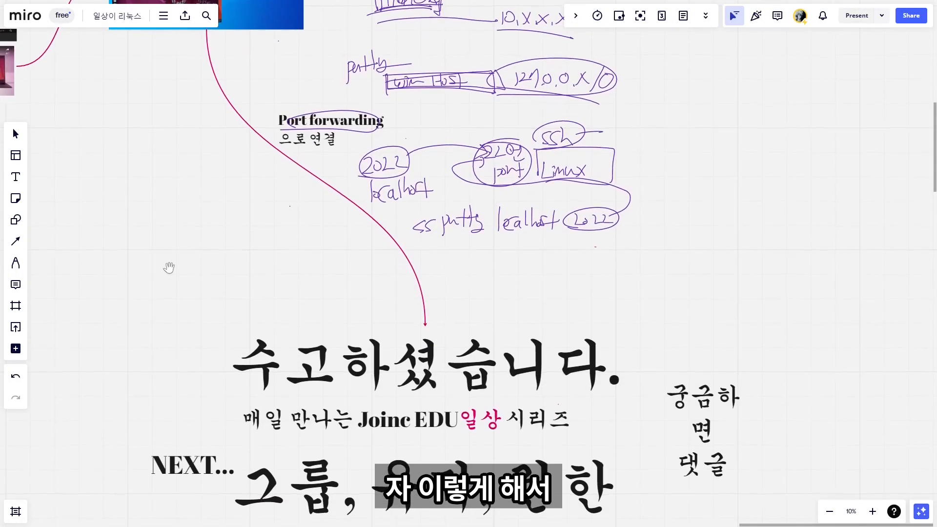
{"action": "scroll", "coordinate": [169, 267], "scroll_direction": "down", "scroll_amount": 5}
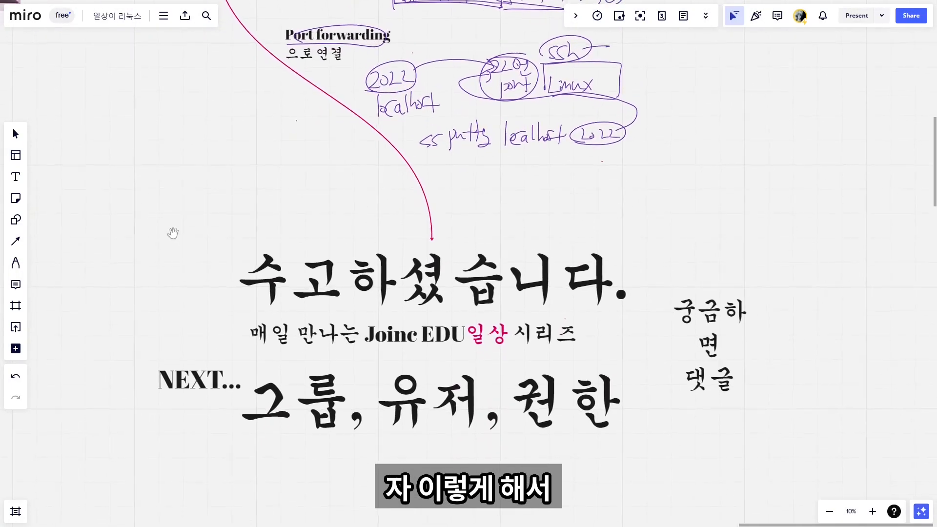